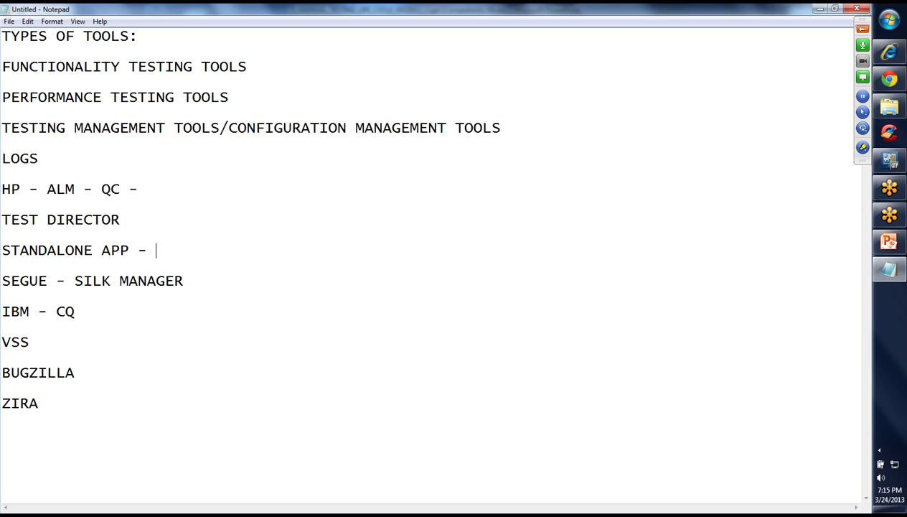
Complete the STANDALONE APP line with "MERCURY INTERACTIVE - HP"
{"action": "type", "text": "MERCURY INTER"}
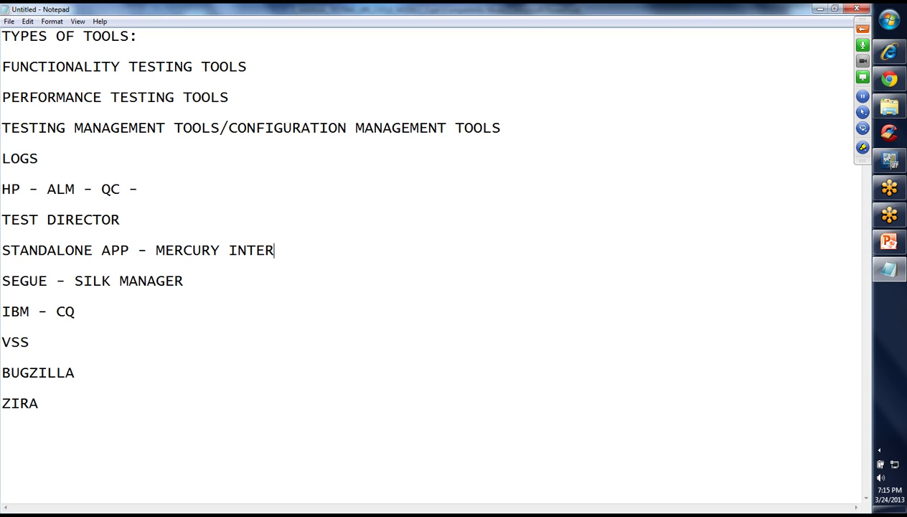
{"action": "type", "text": "ACTIVE "}
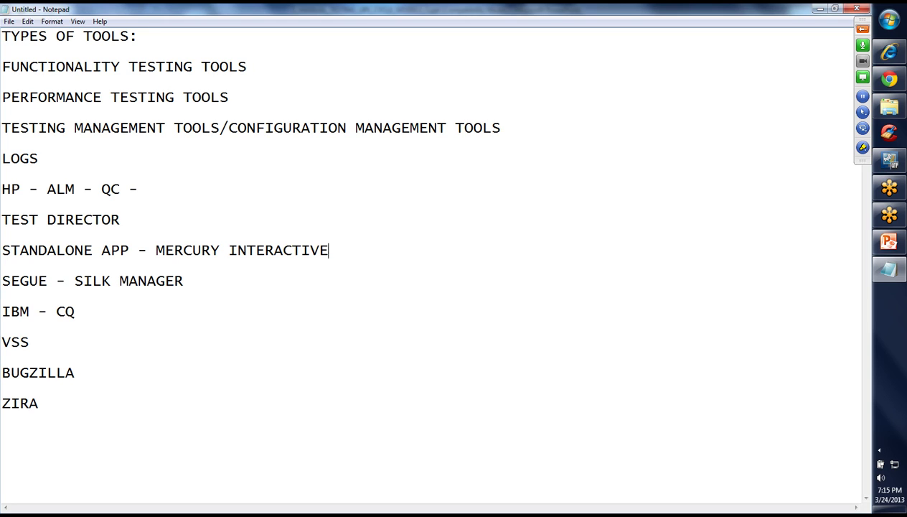
{"action": "type", "text": "- HP"}
{"action": "key", "text": "Return"}
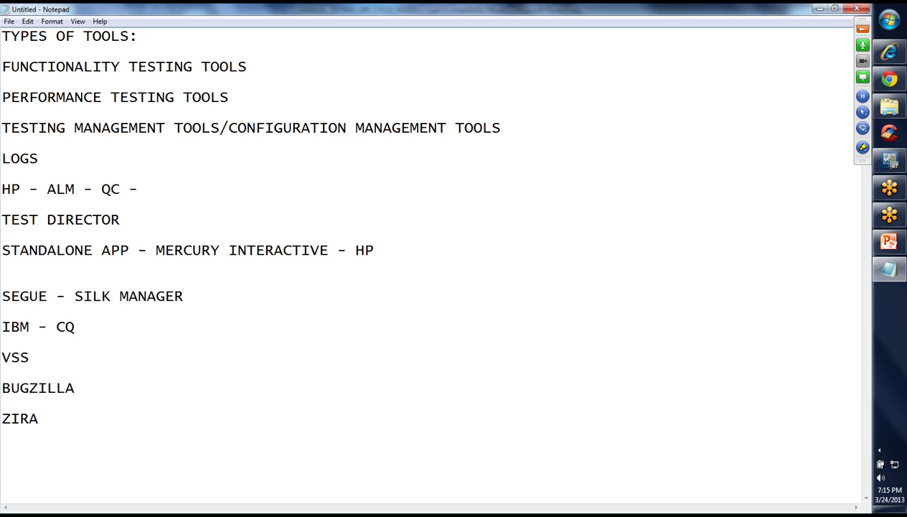
Add the line "QC - WEB BASED APP - MI - HP" between the STANDALONE APP and SEGUE lines, separated by blank lines
{"action": "type", "text": "QC"}
{"action": "key", "text": "BackSpace"}
{"action": "key", "text": "BackSpace"}
{"action": "key", "text": "BackSpace"}
{"action": "key", "text": "Return"}
{"action": "type", "text": "QC - "}
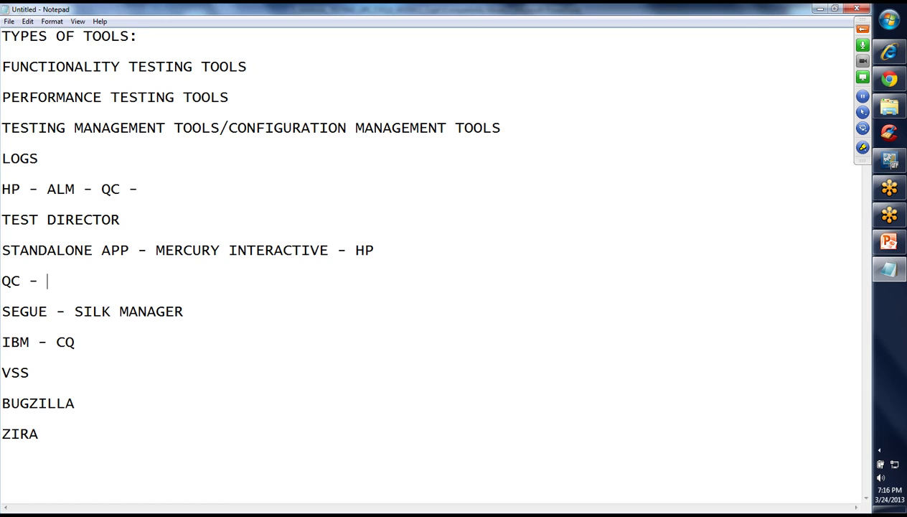
{"action": "type", "text": "WEB BASED"}
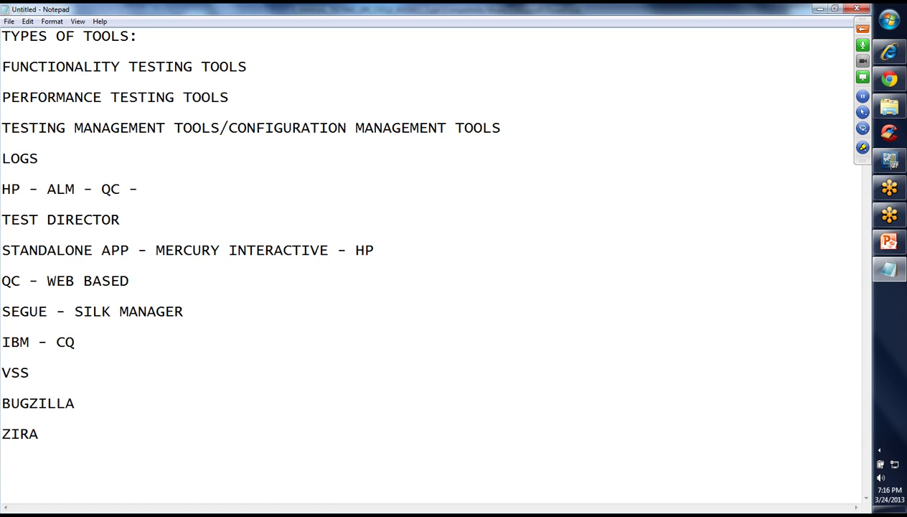
{"action": "type", "text": "APP - MERI"}
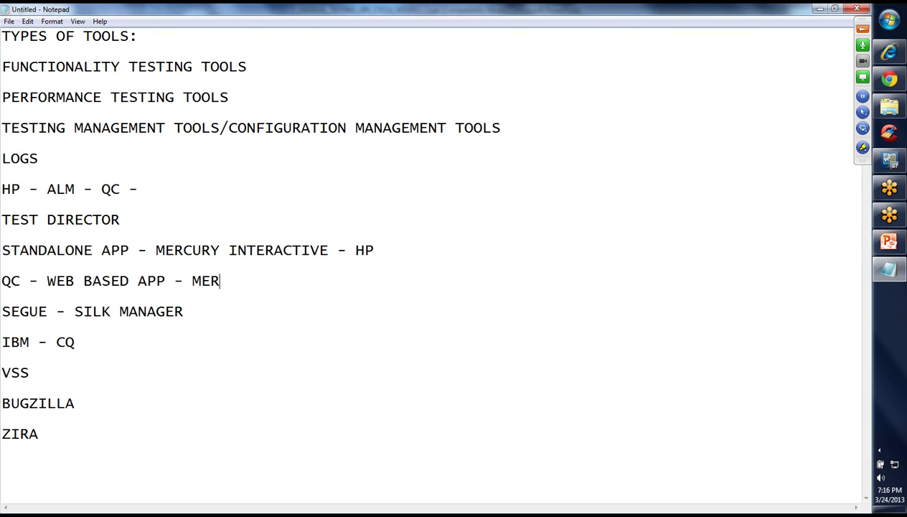
{"action": "key", "text": "BackSpace"}
{"action": "type", "text": "U"}
{"action": "key", "text": "BackSpace"}
{"action": "key", "text": "BackSpace"}
{"action": "key", "text": "BackSpace"}
{"action": "key", "text": "BackSpace"}
{"action": "type", "text": "MI - HP"}
Insert a line listing versions "6.0, 6.5, 7.0, 7.5 8.0" directly above the QC line
{"action": "key", "text": "Up"}
{"action": "key", "text": "Return"}
{"action": "type", "text": "7."}
{"action": "key", "text": "BackSpace"}
{"action": "key", "text": "BackSpace"}
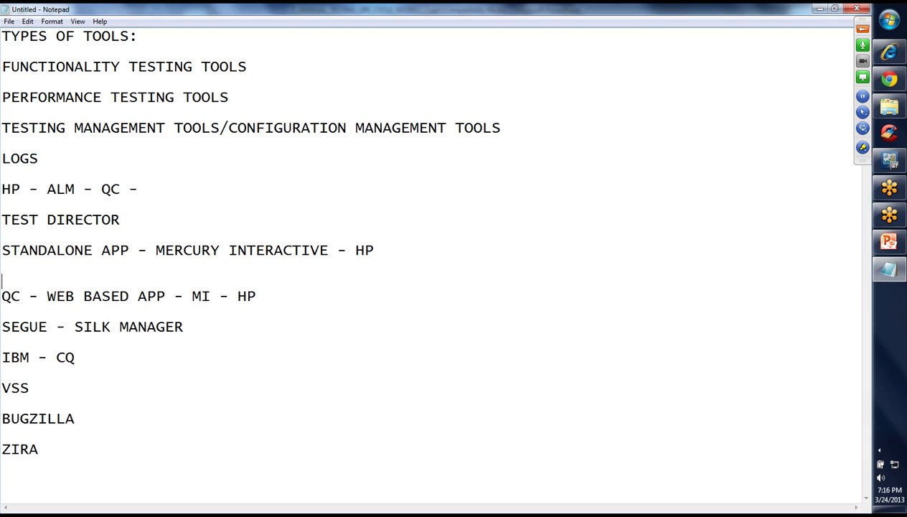
{"action": "type", "text": "6.0, 6.5, 7."}
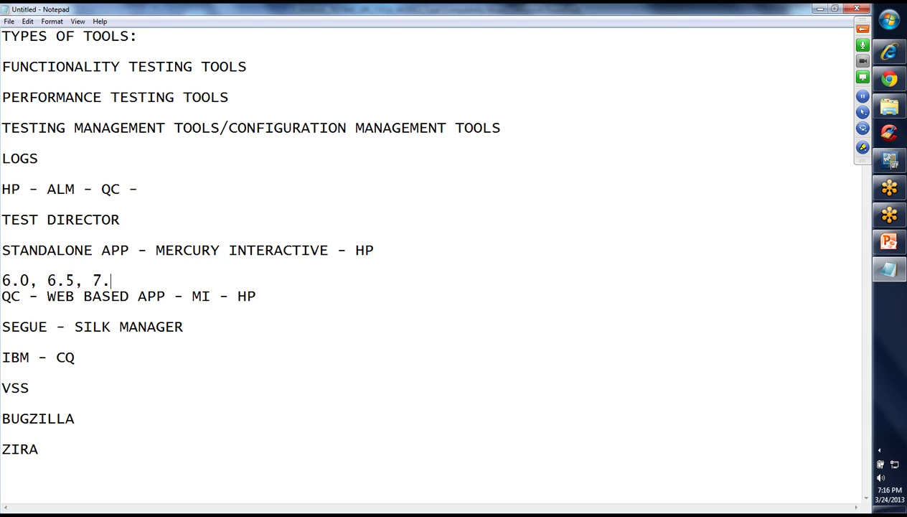
{"action": "type", "text": "0, 7.5 8.0"}
Append "8.0, 8.1, 8.2, 8.5, 9.0, 10.0, 11.0" to the QC line, keeping the current Windows color scheme and suppressing its message
{"action": "left_click", "coordinate": [282, 295]}
{"action": "type", "text": "8"}
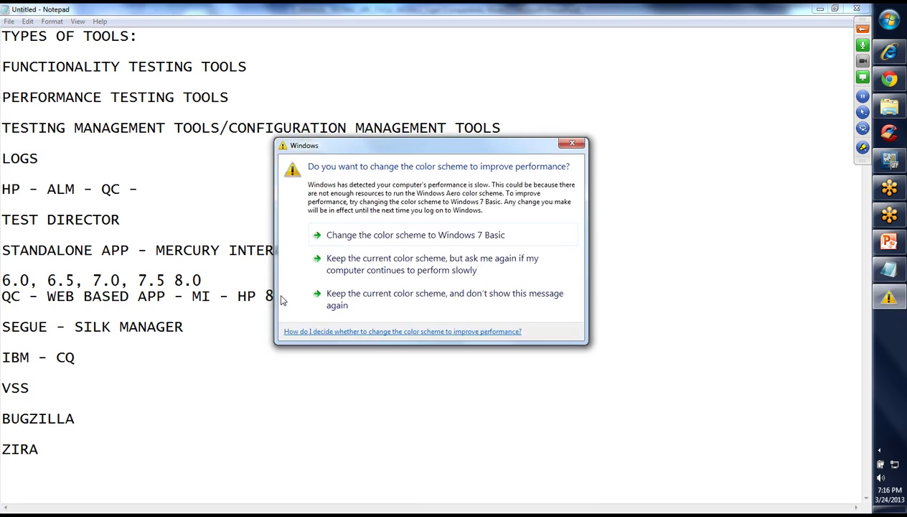
{"action": "left_click", "coordinate": [341, 299]}
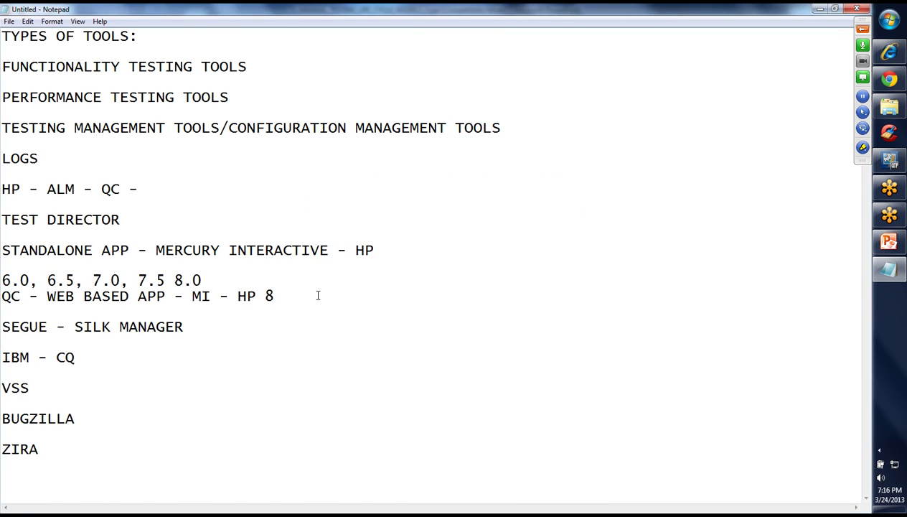
{"action": "type", "text": ".0, 8.1, 8.2, 8.5, 9.0, 1"}
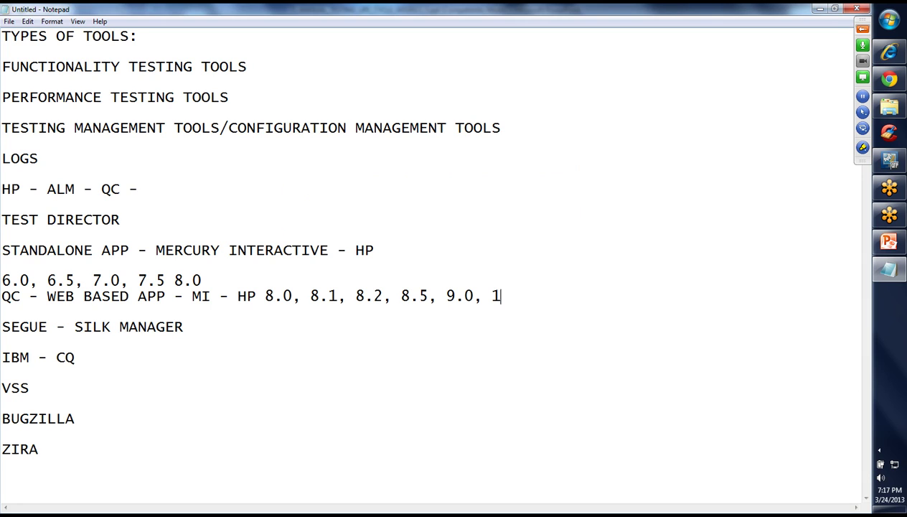
{"action": "type", "text": "0.0, 11.0"}
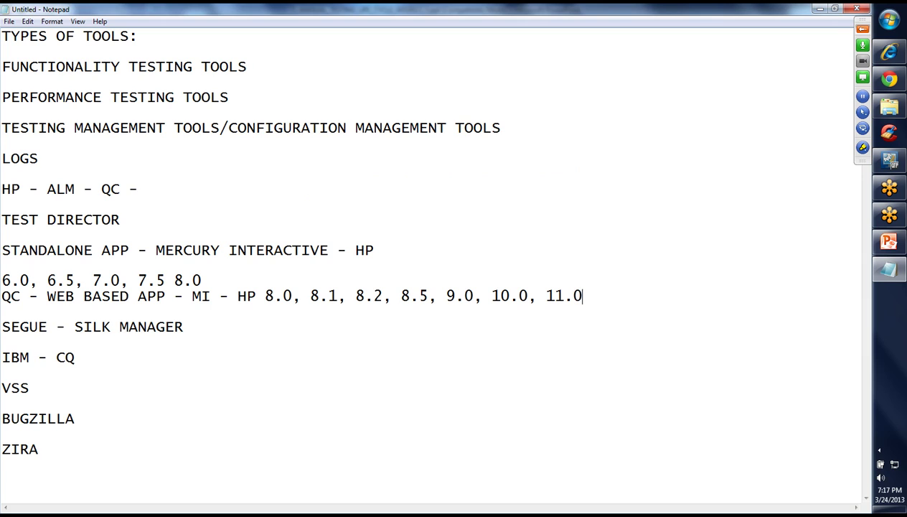
Add the line "ALM - APPLICATION LIFE CYCLE MANAGEMENT - HP" below the QC line, separated by a blank line
{"action": "key", "text": "Return"}
{"action": "key", "text": "Return"}
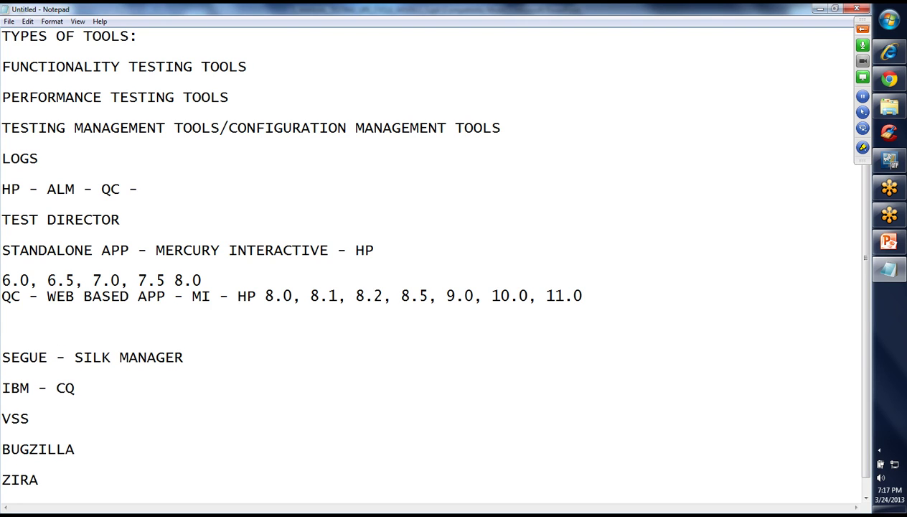
{"action": "type", "text": "ALM - APPLIC"}
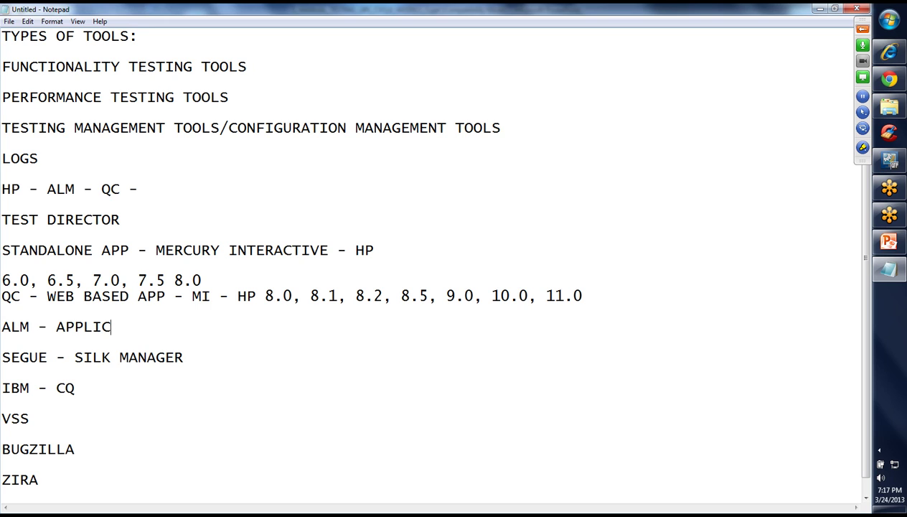
{"action": "type", "text": "ATION LIFE"}
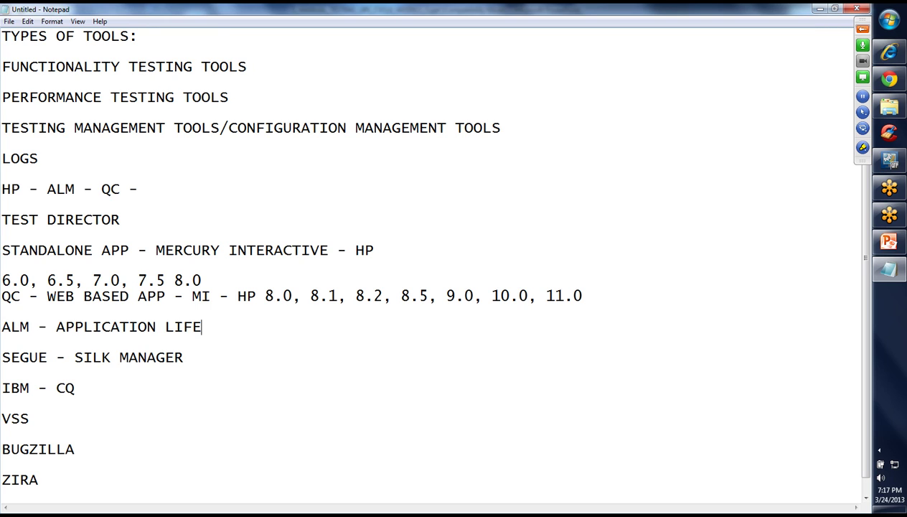
{"action": "type", "text": " CYCLE MANA"}
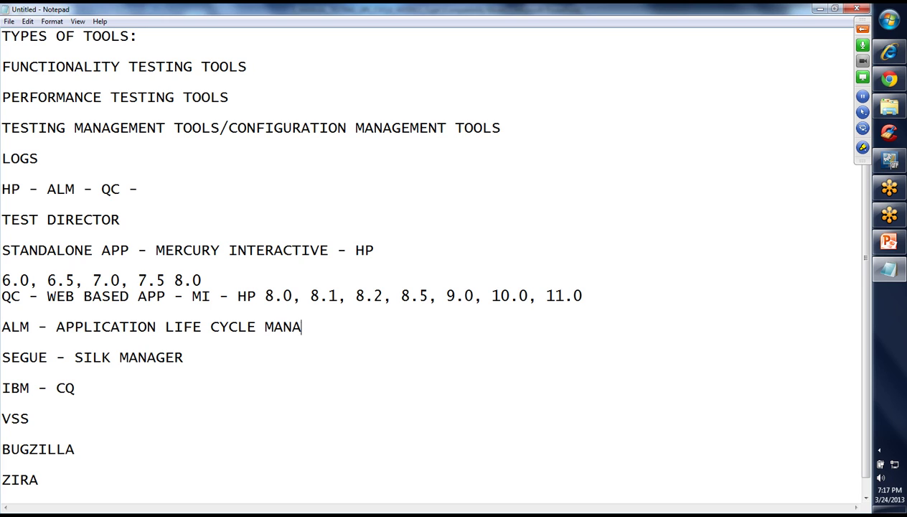
{"action": "type", "text": "GEMENT - HP"}
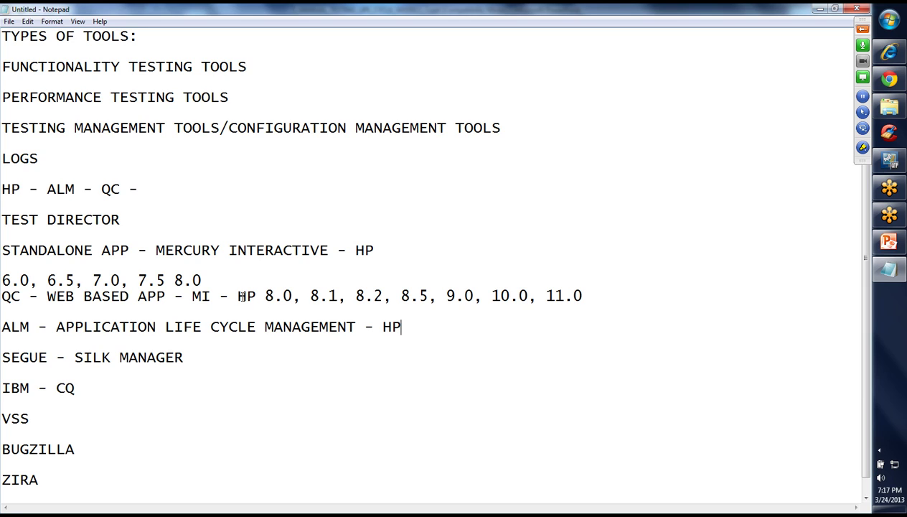
Review the QC version numbers and the STANDALONE APP, ALM and SEGUE entries by highlighting parts of them
{"action": "left_click_drag", "start_coordinate": [265, 296], "coordinate": [310, 296]}
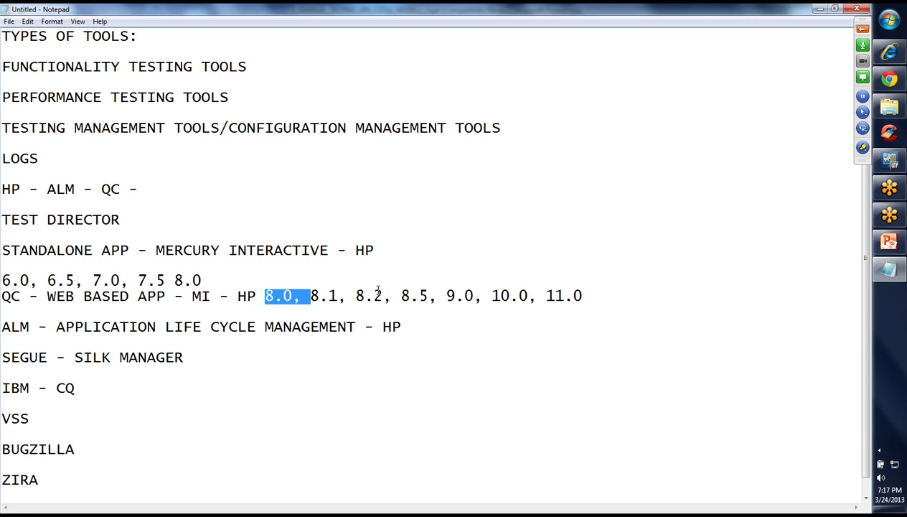
{"action": "left_click_drag", "start_coordinate": [390, 302], "coordinate": [482, 312]}
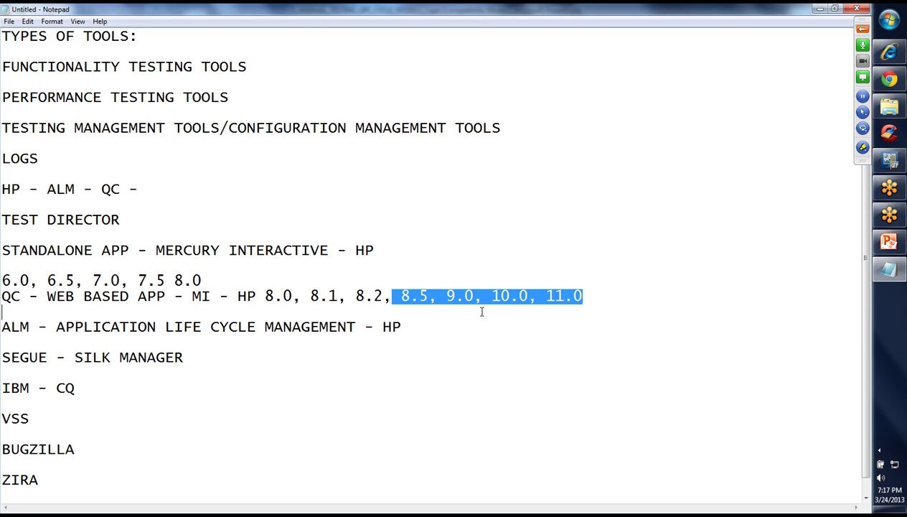
{"action": "left_click", "coordinate": [482, 312]}
{"action": "key", "text": "Down"}
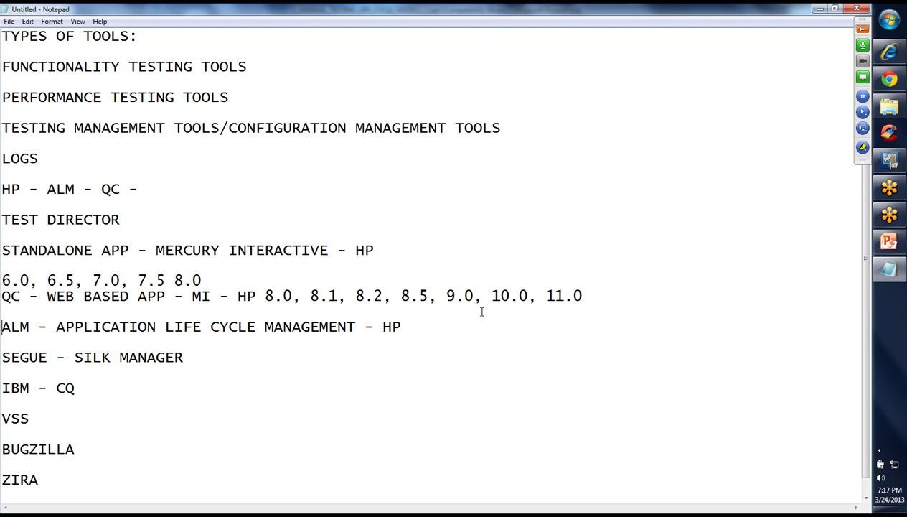
{"action": "double_click", "coordinate": [566, 294]}
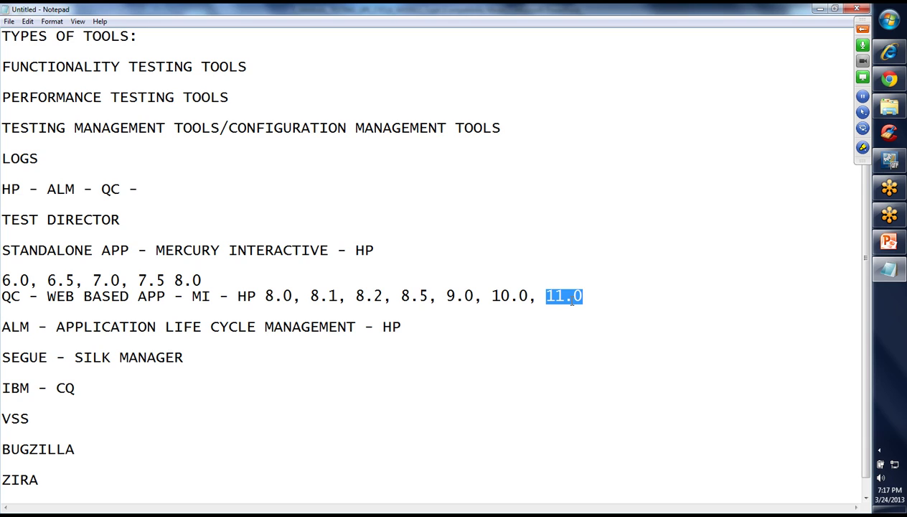
{"action": "left_click", "coordinate": [409, 328]}
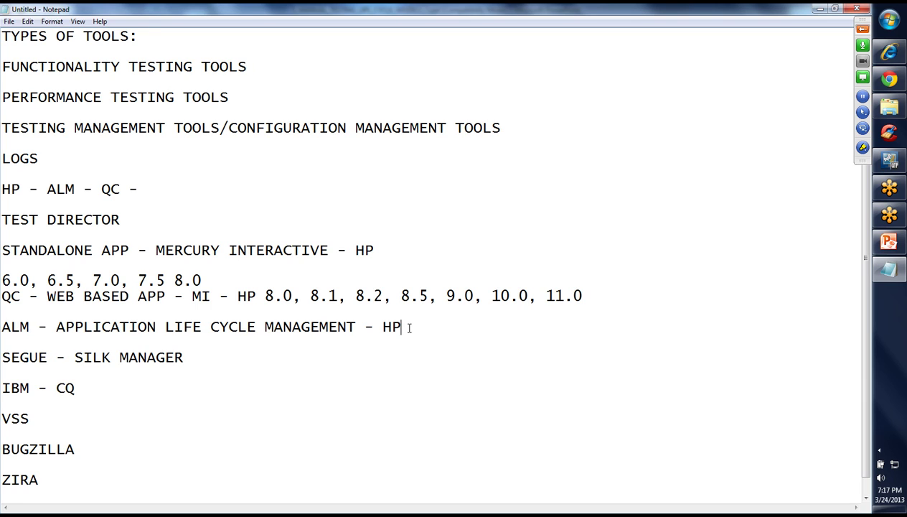
{"action": "left_click", "coordinate": [18, 329]}
{"action": "double_click", "coordinate": [32, 252]}
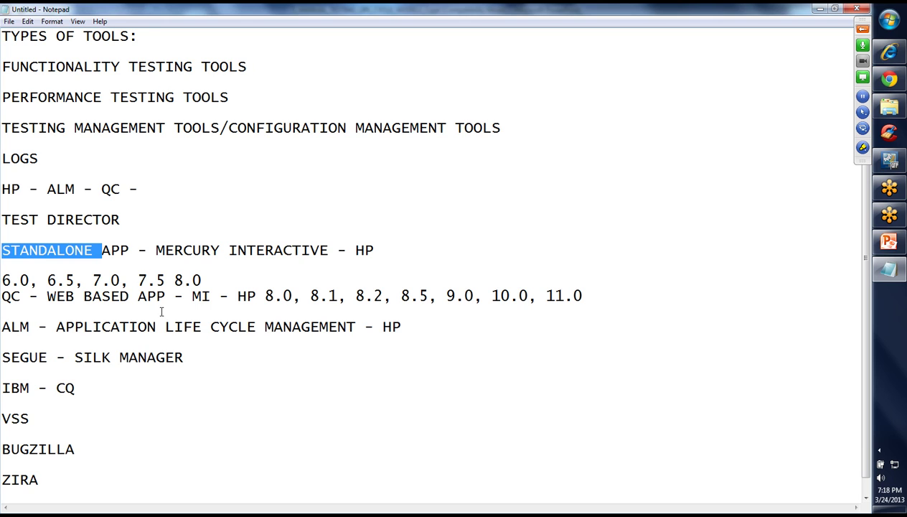
{"action": "double_click", "coordinate": [473, 297]}
{"action": "left_click", "coordinate": [491, 296]}
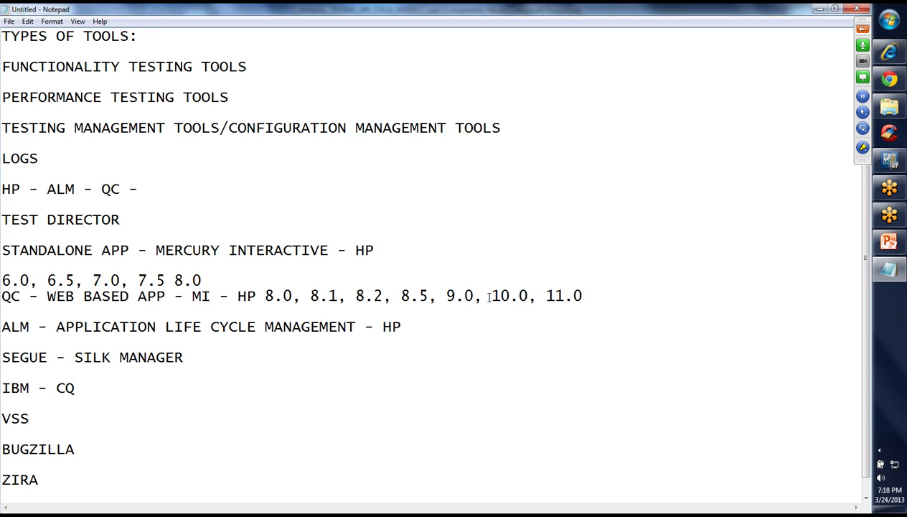
{"action": "key", "text": "shift+End"}
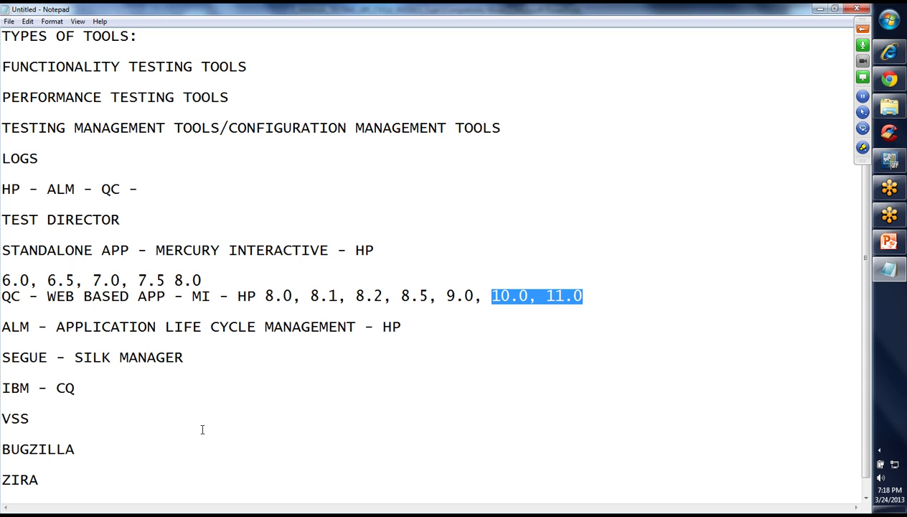
{"action": "double_click", "coordinate": [185, 356]}
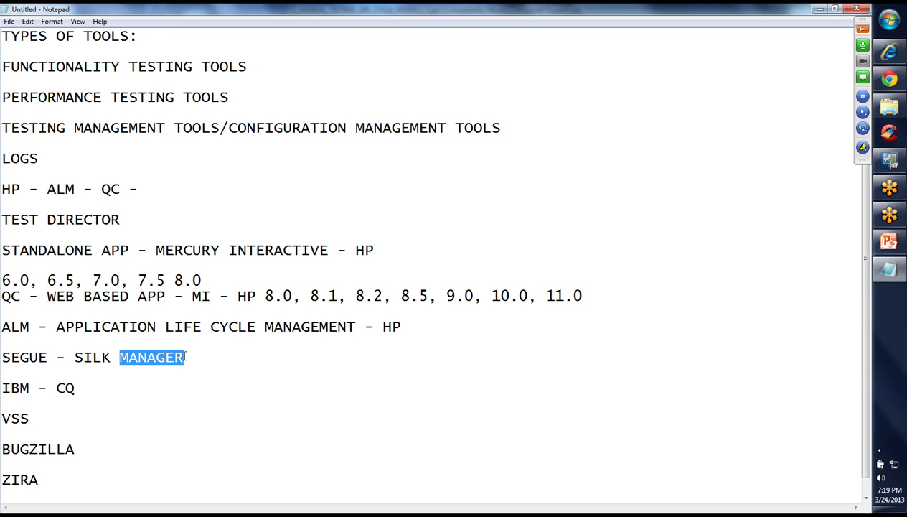
{"action": "double_click", "coordinate": [147, 280]}
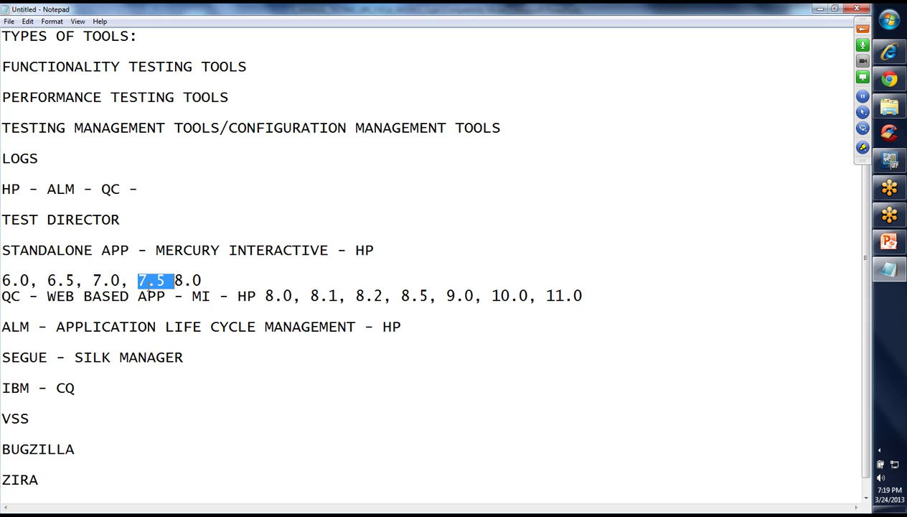
{"action": "double_click", "coordinate": [129, 326]}
Append "- BUG REPORTING" to the IBM - CQ line
{"action": "left_click", "coordinate": [97, 378]}
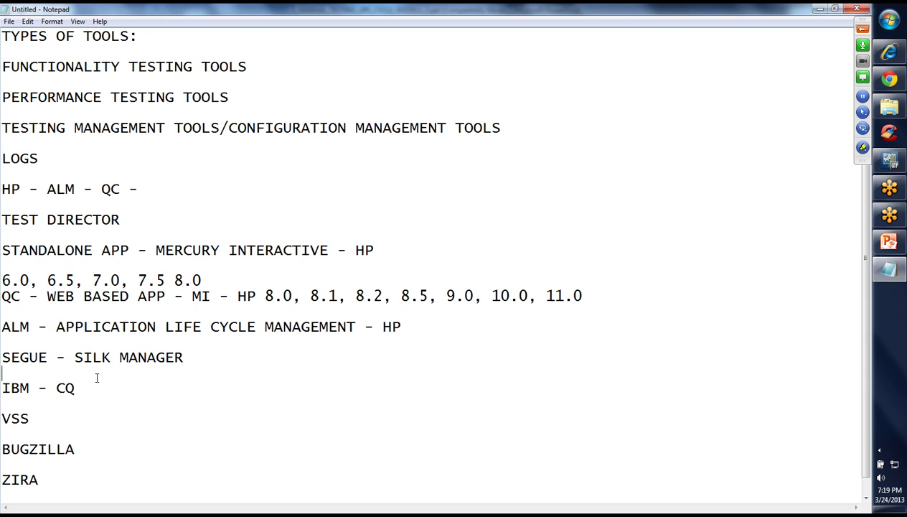
{"action": "left_click", "coordinate": [93, 383]}
{"action": "type", "text": "- BUG REPORTING"}
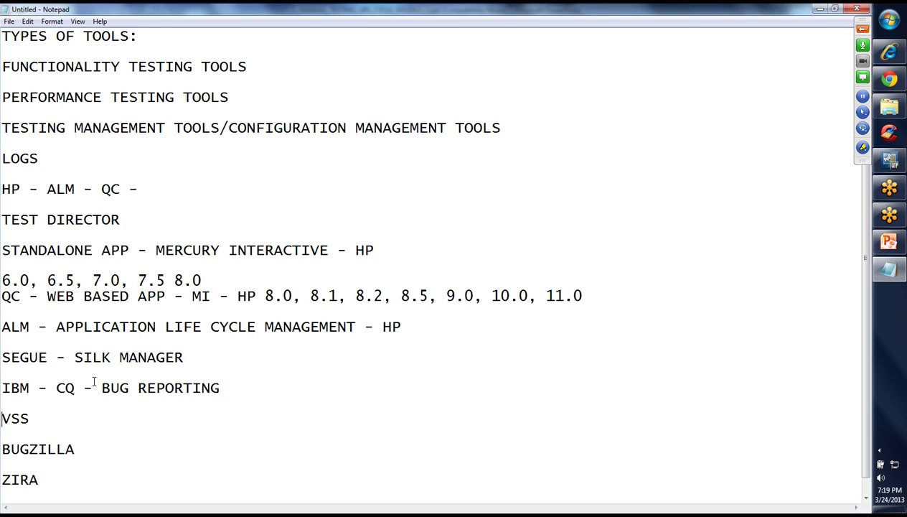
Append "- MICROSOFT - CHECK-IN CHECK-OUT" to the VSS line
{"action": "key", "text": "End"}
{"action": "type", "text": "- MICROSOFT"}
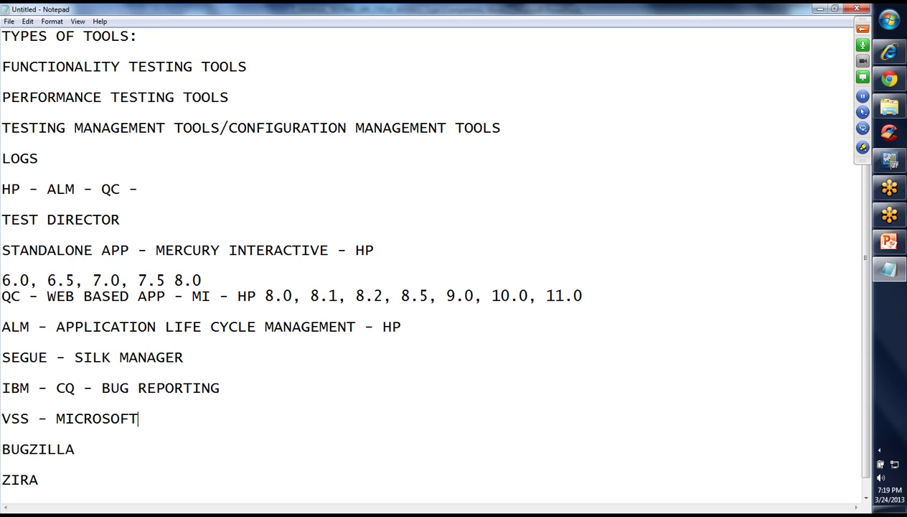
{"action": "type", "text": " - "}
{"action": "type", "text": "CHECKI"}
{"action": "type", "text": "N"}
{"action": "key", "text": "BackSpace"}
{"action": "key", "text": "BackSpace"}
{"action": "type", "text": "-IN A"}
{"action": "key", "text": "BackSpace"}
{"action": "type", "text": "CHECK"}
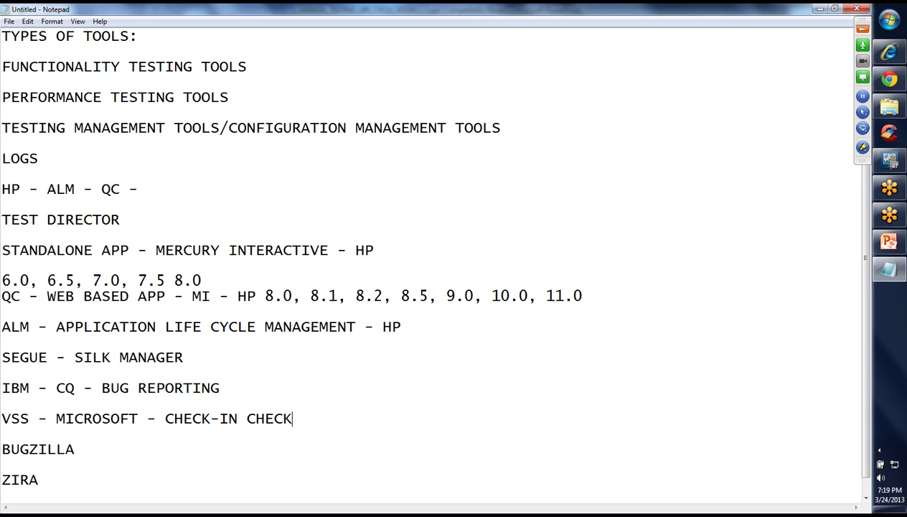
{"action": "type", "text": "-OUT"}
Insert "--" between CHECK-IN and CHECK-OUT on the VSS line
{"action": "double_click", "coordinate": [171, 422]}
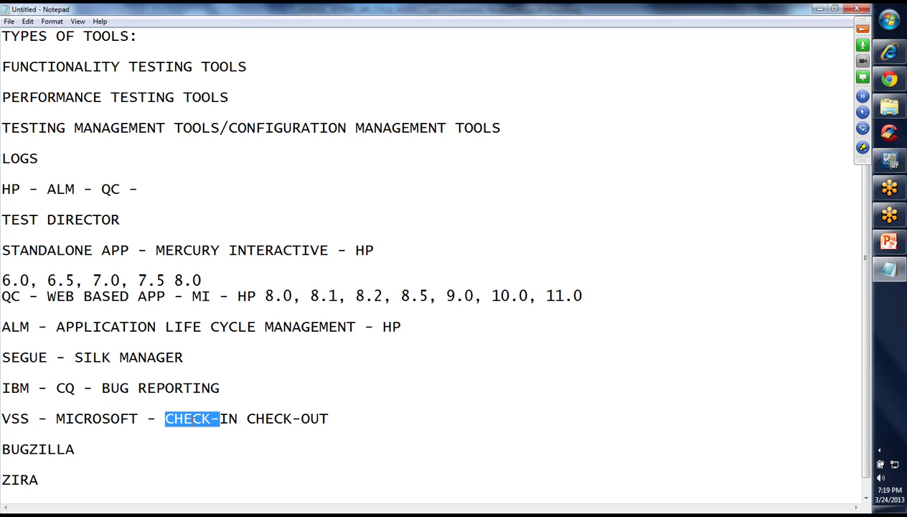
{"action": "double_click", "coordinate": [222, 422]}
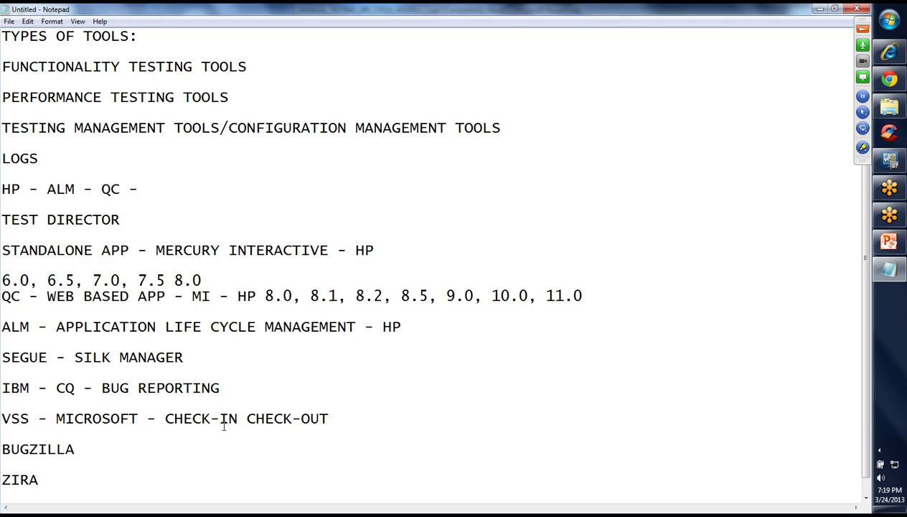
{"action": "left_click", "coordinate": [238, 422]}
{"action": "type", "text": "--"}
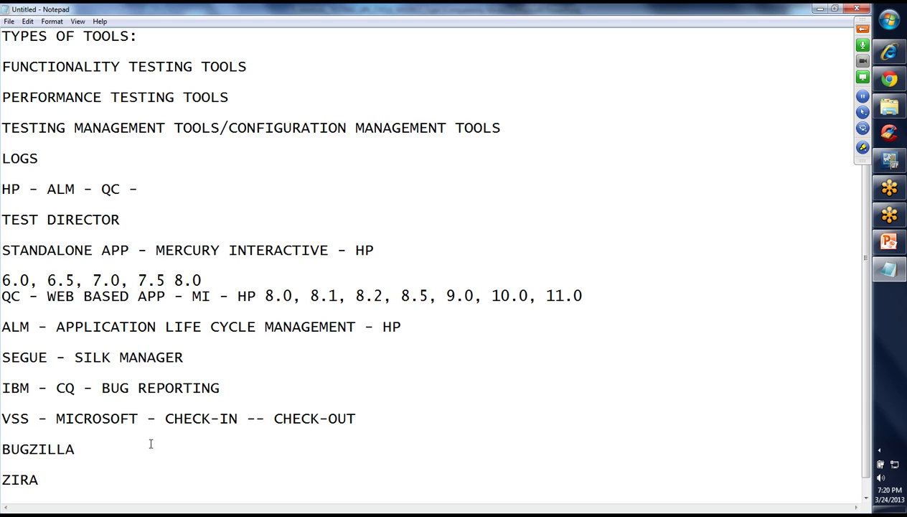
Append "- BUG REPORTING - OPEN SOURCE - FREE LICENNCE" to the BUGZILLA line
{"action": "left_click", "coordinate": [98, 449]}
{"action": "type", "text": "- BUG REPORTING - OP"}
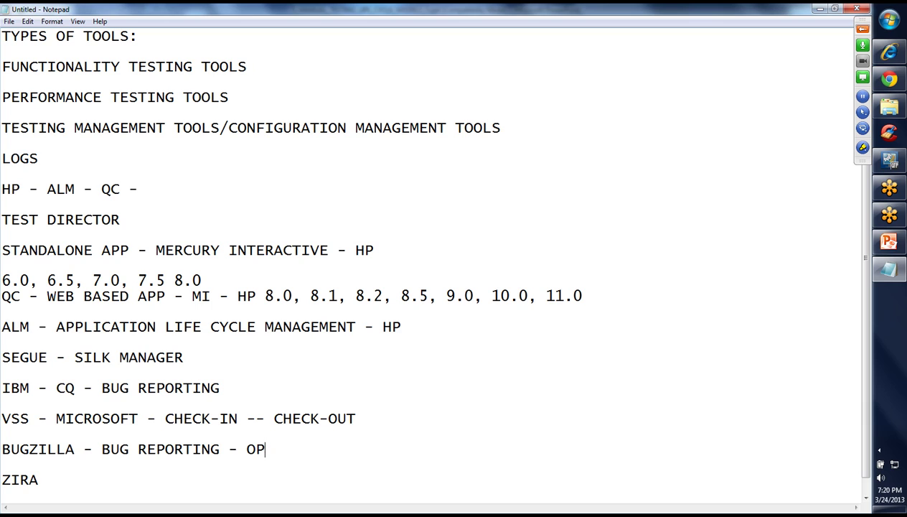
{"action": "type", "text": "EN SOUR"}
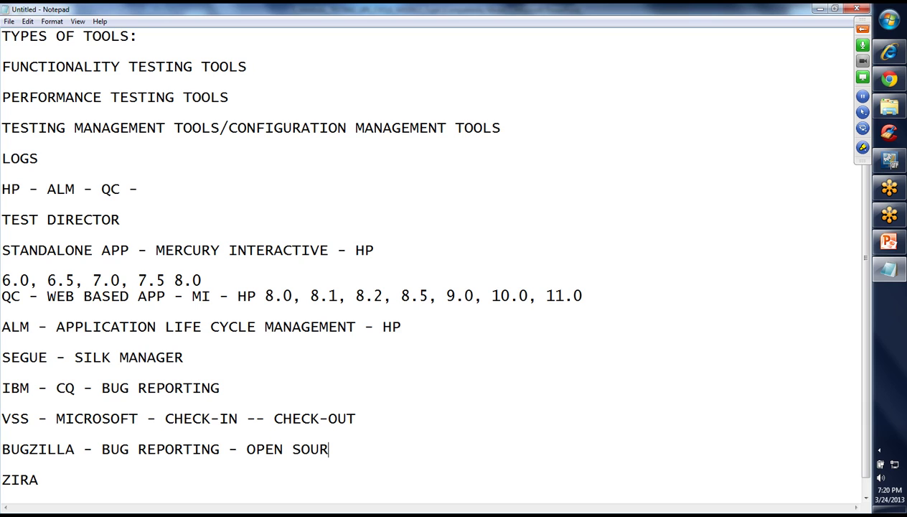
{"action": "type", "text": "CE - FREE LICENNCE"}
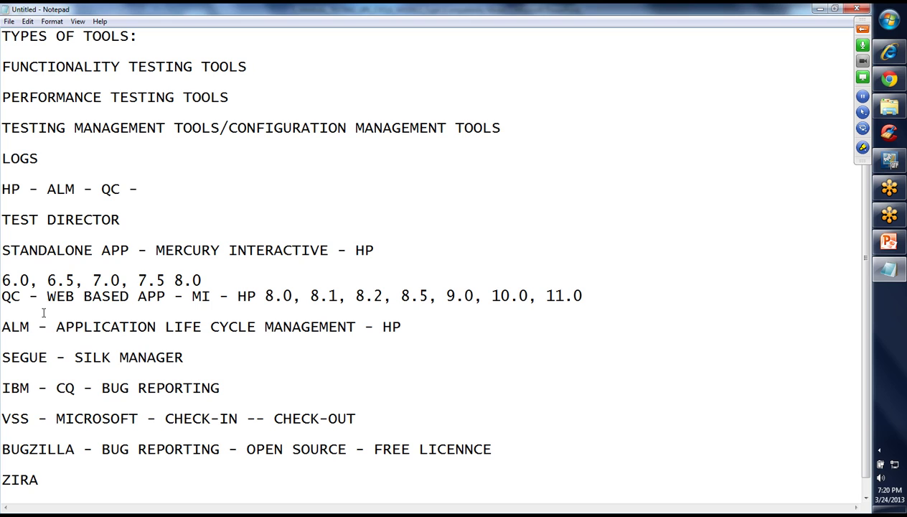
{"action": "double_click", "coordinate": [22, 296]}
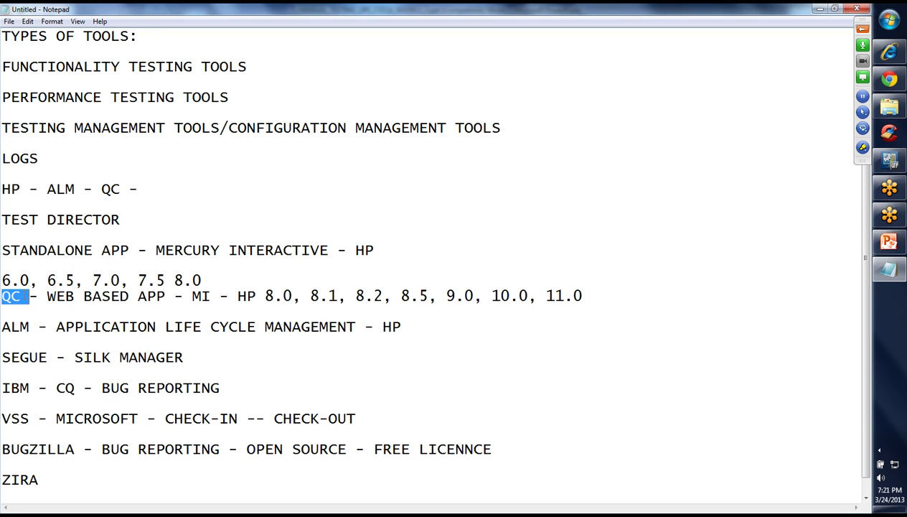
{"action": "key", "text": "Right"}
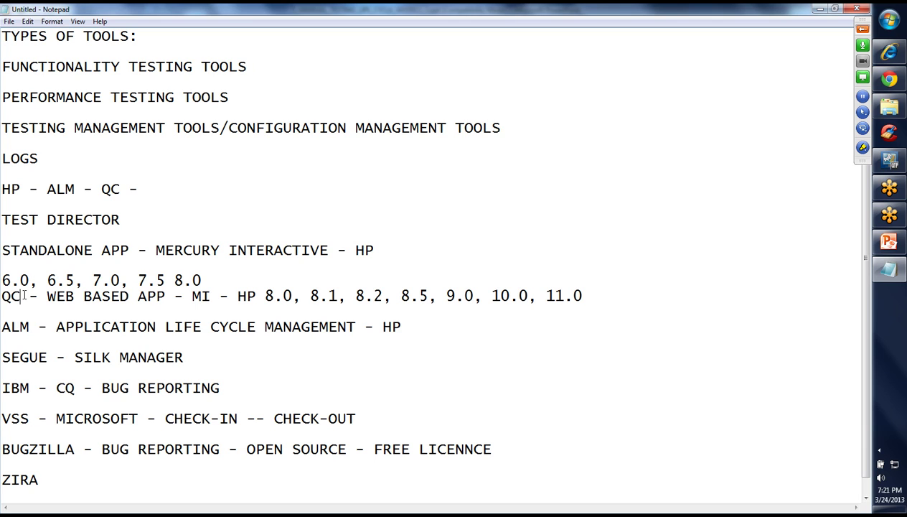
Copy the text following BUGZILLA, "- BUG REPORTING - OPEN SOURCE - FREE LICENNCE", to the end of the ZIRA line
{"action": "left_click", "coordinate": [54, 492]}
{"action": "left_click", "coordinate": [49, 470]}
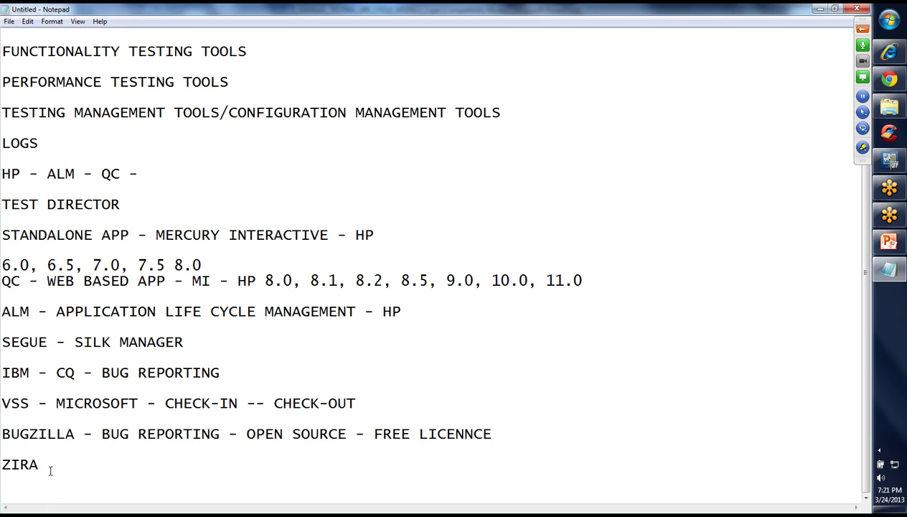
{"action": "type", "text": "-"}
{"action": "left_click", "coordinate": [78, 432]}
{"action": "key", "text": "shift+End"}
{"action": "key", "text": "ctrl+c"}
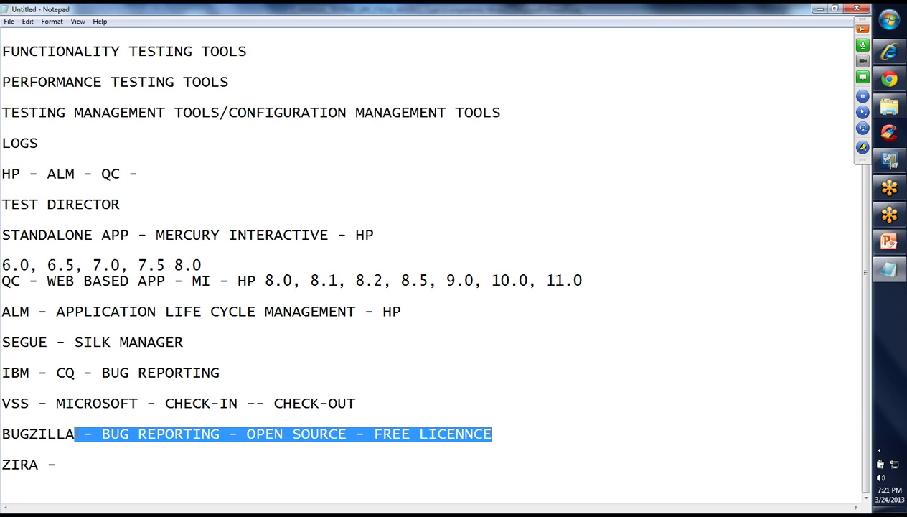
{"action": "key", "text": "Down"}
{"action": "key", "text": "Down"}
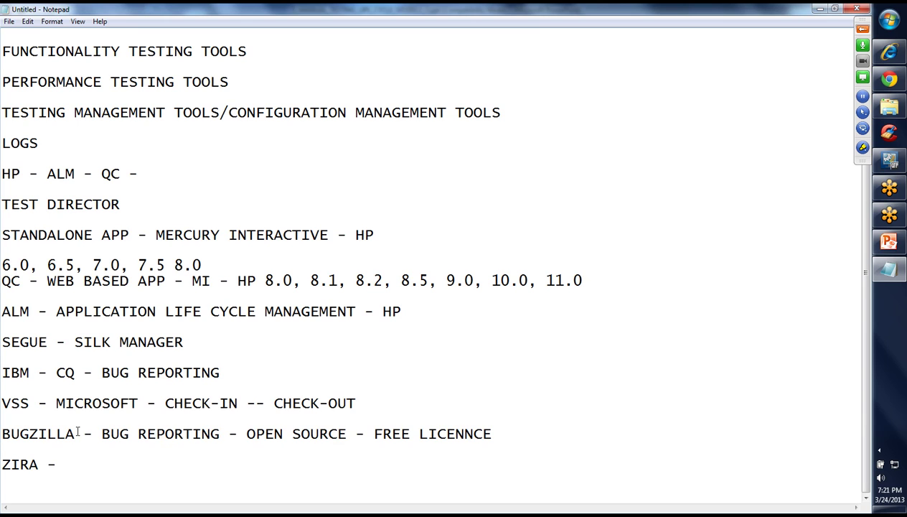
{"action": "left_click", "coordinate": [38, 463]}
{"action": "key", "text": "shift+End"}
{"action": "key", "text": "ctrl+v"}
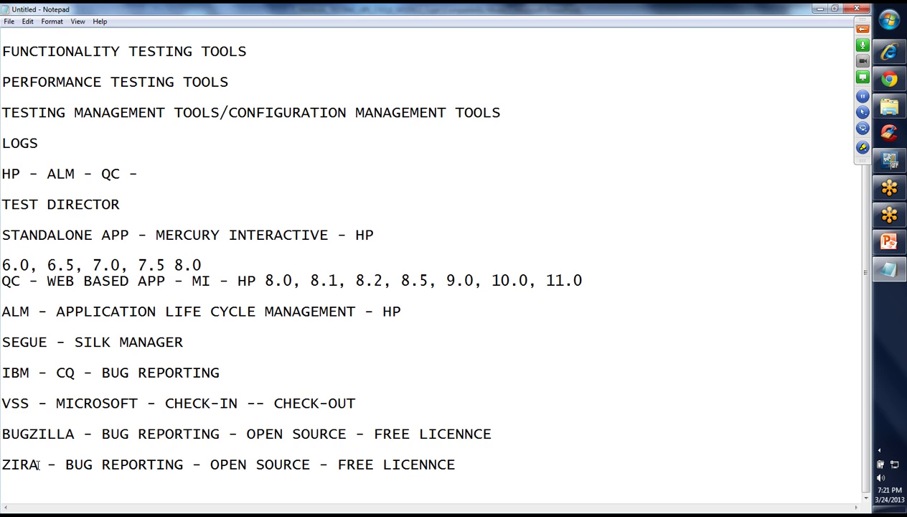
Review the VSS, BUGZILLA, TEST DIRECTOR and version number entries in the notes by highlighting parts of them
{"action": "scroll", "coordinate": [38, 465], "scroll_direction": "up", "scroll_amount": 1}
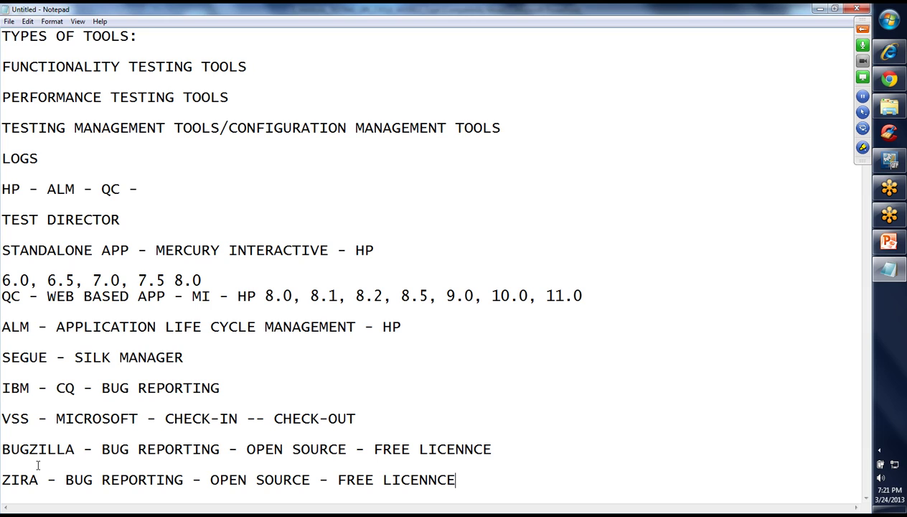
{"action": "left_click_drag", "start_coordinate": [32, 463], "coordinate": [2, 425]}
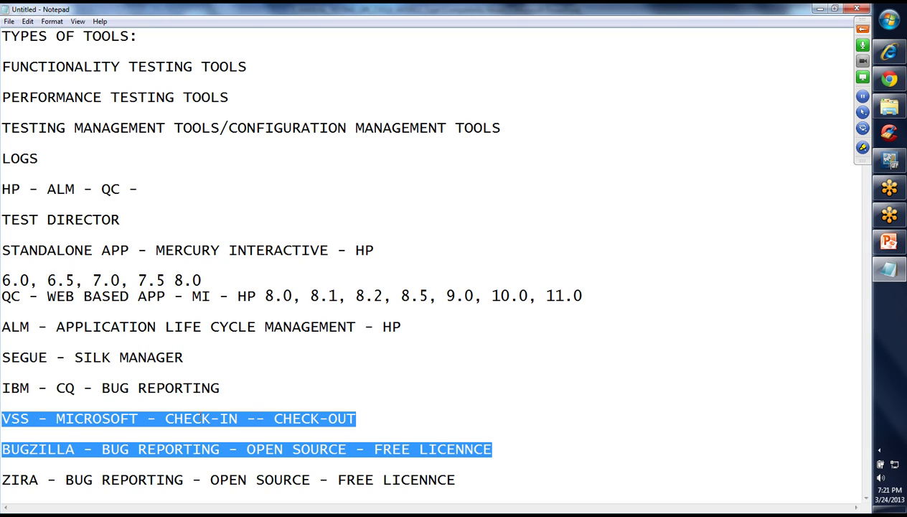
{"action": "left_click", "coordinate": [335, 376]}
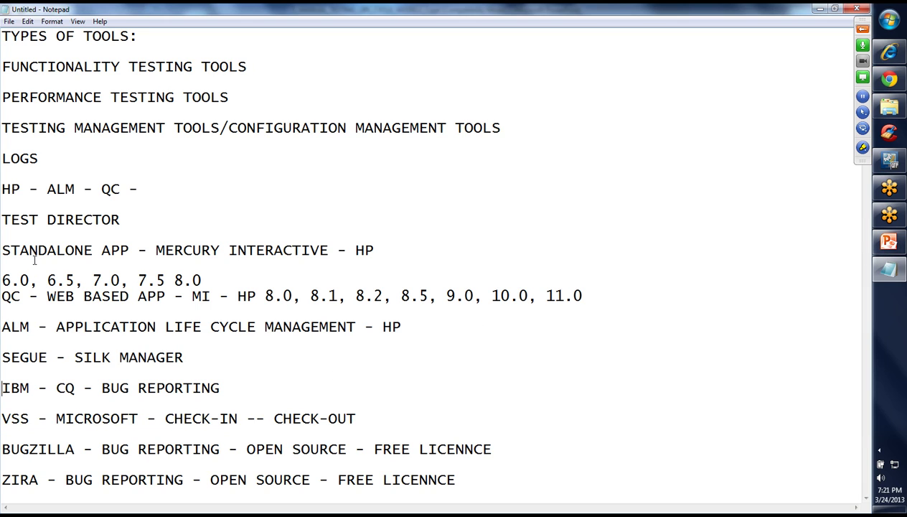
{"action": "double_click", "coordinate": [36, 227]}
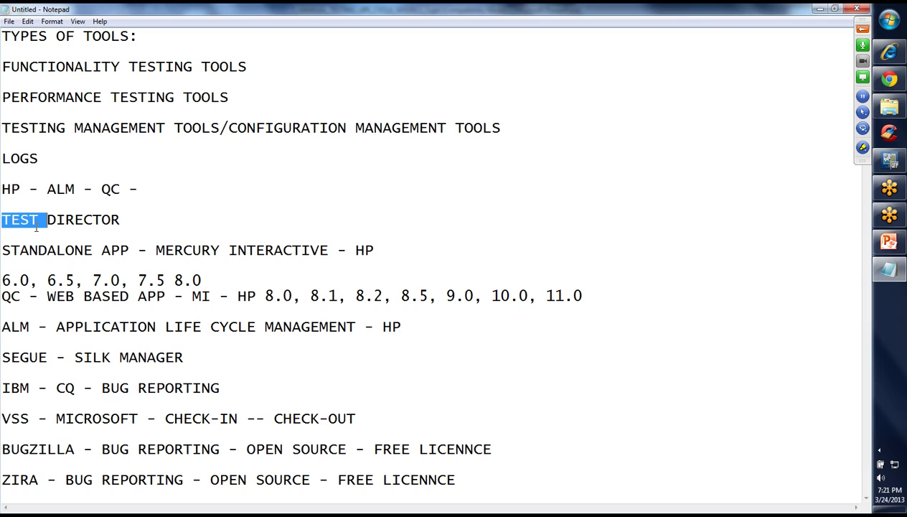
{"action": "double_click", "coordinate": [15, 286]}
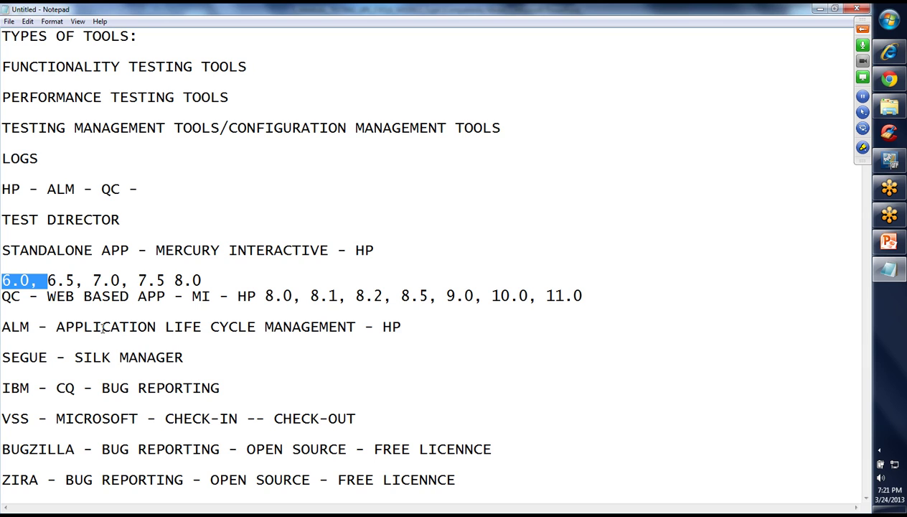
{"action": "left_click", "coordinate": [597, 290]}
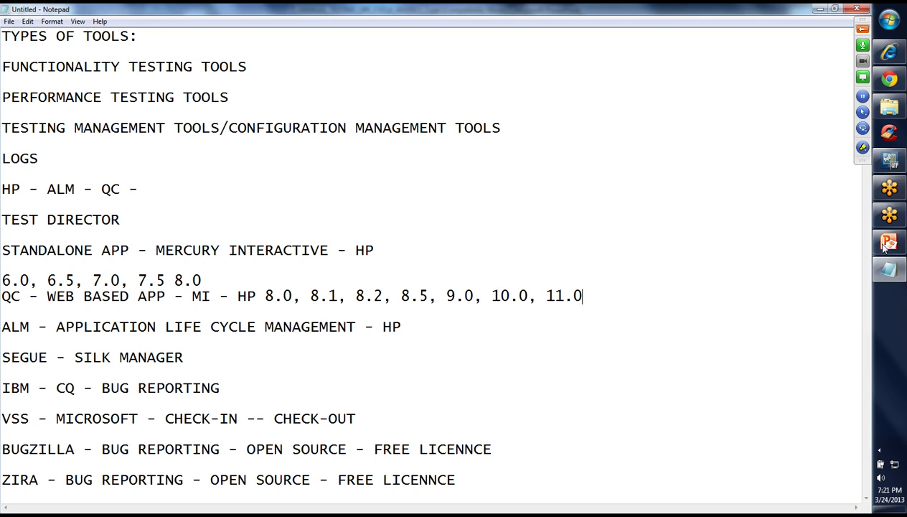
Switch to Internet Explorer with the HP Application Lifecycle Management login page and examine its URL, login name and password fields
{"action": "mouse_move", "coordinate": [890, 162]}
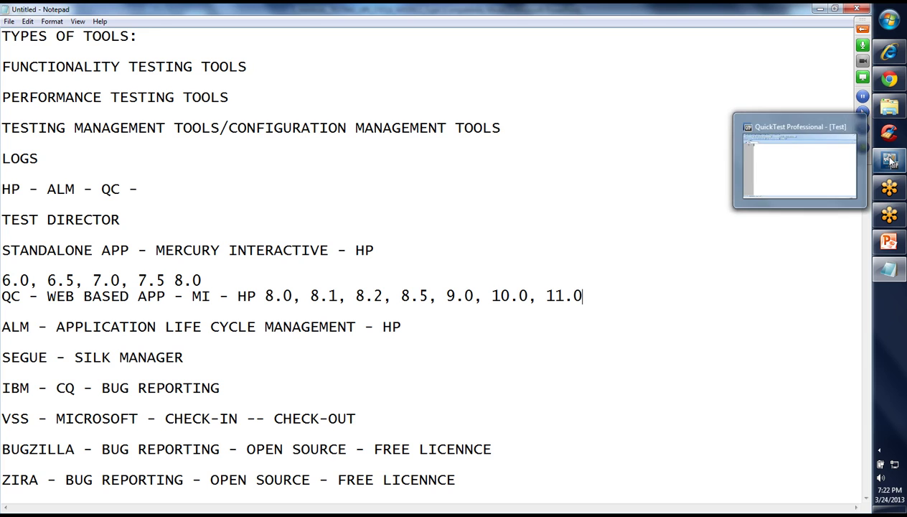
{"action": "left_click", "coordinate": [891, 59]}
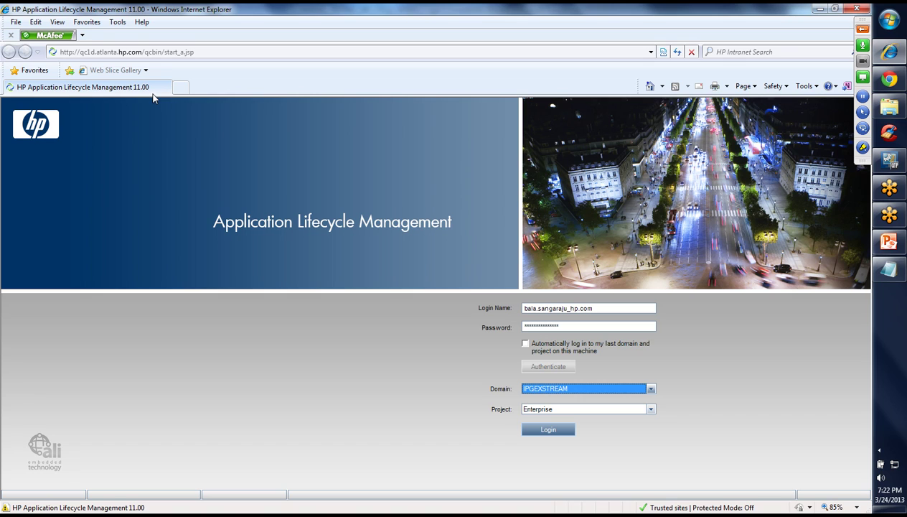
{"action": "double_click", "coordinate": [208, 49]}
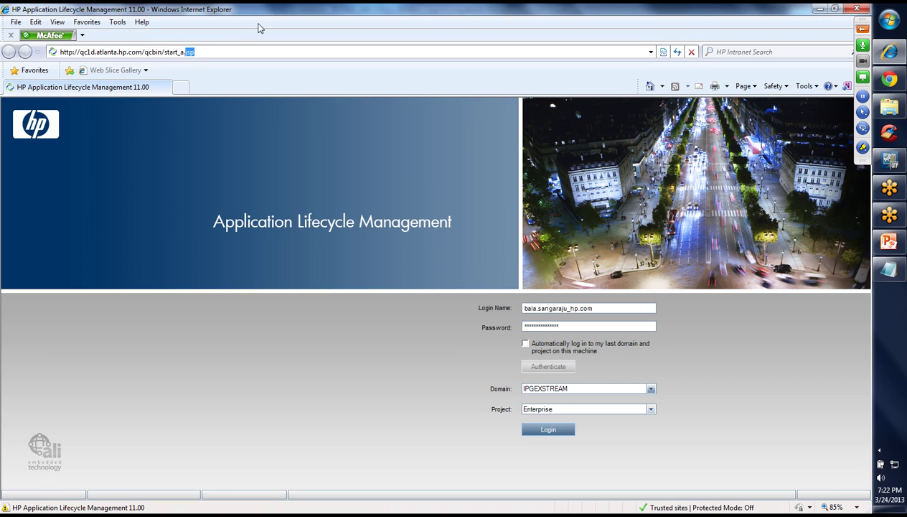
{"action": "left_click", "coordinate": [231, 55]}
{"action": "triple_click", "coordinate": [232, 55]}
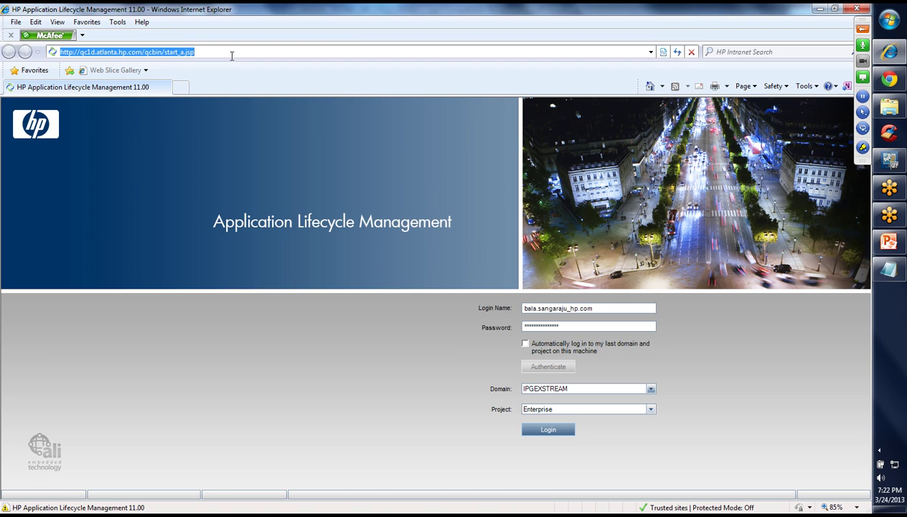
{"action": "left_click", "coordinate": [601, 308]}
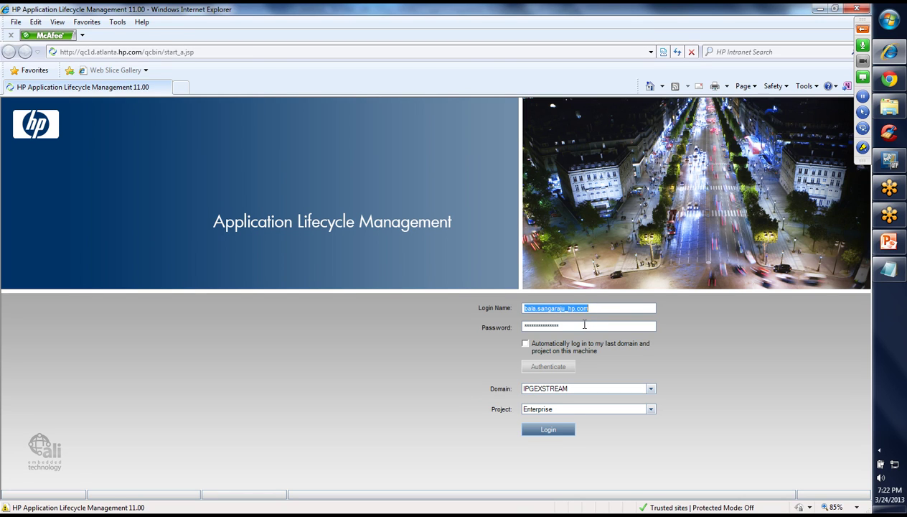
{"action": "left_click", "coordinate": [584, 324]}
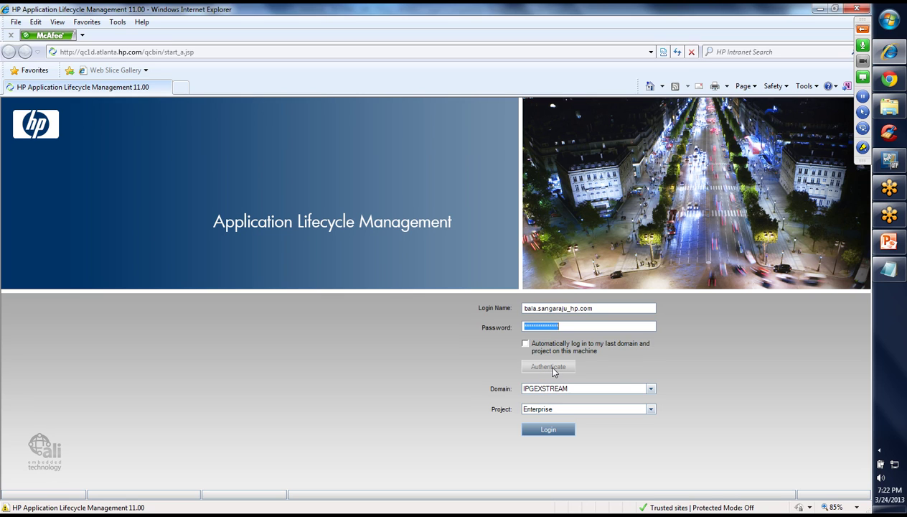
Examine the domains available for login, leaving the current choice in place
{"action": "left_click", "coordinate": [652, 389]}
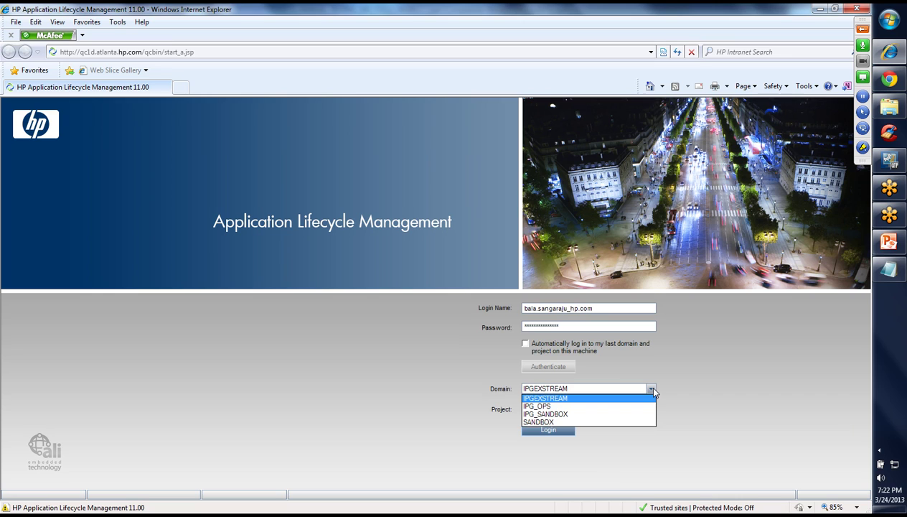
{"action": "left_click", "coordinate": [486, 370]}
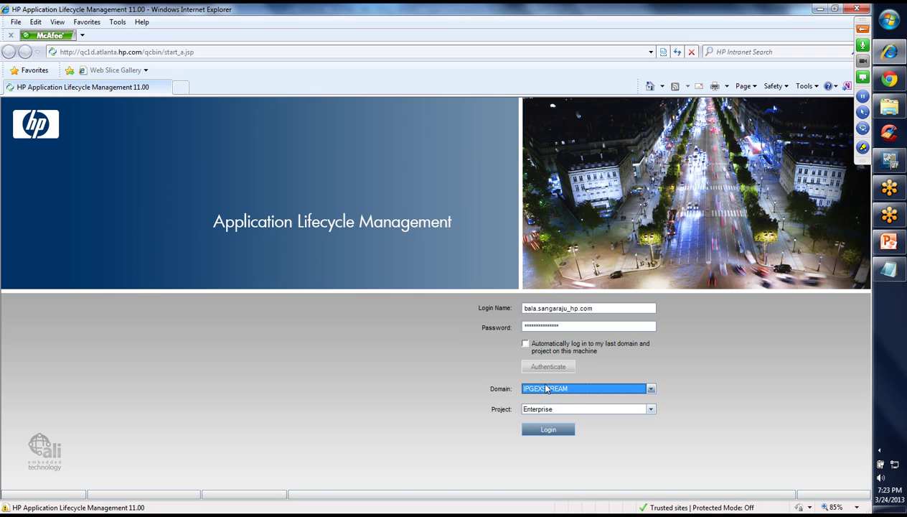
{"action": "left_click", "coordinate": [605, 390]}
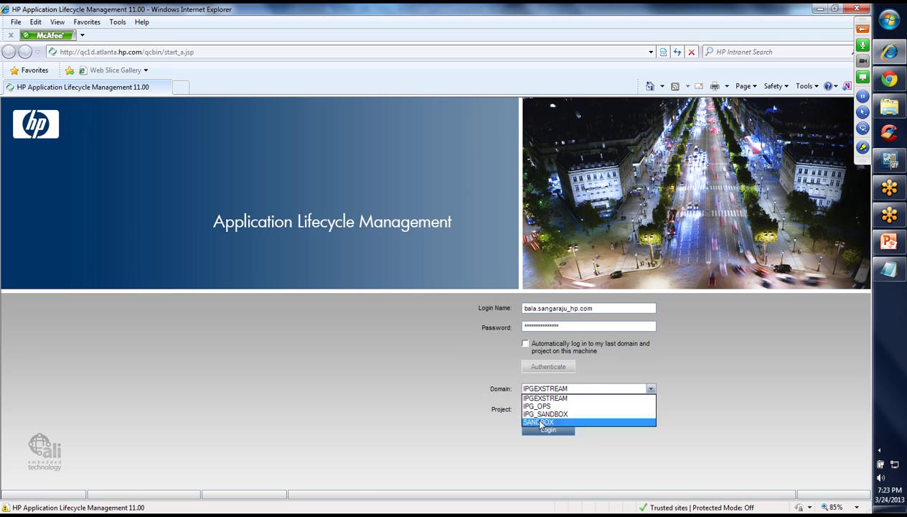
{"action": "left_click", "coordinate": [469, 370]}
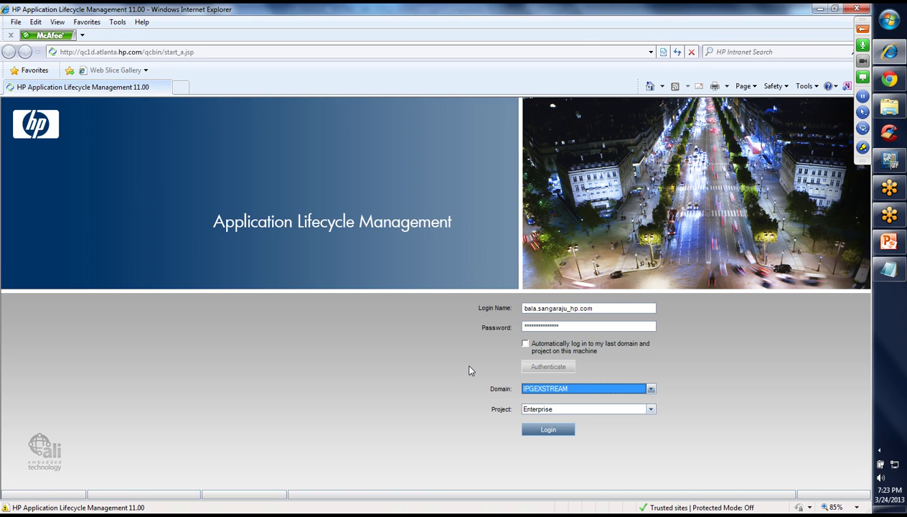
Set the login domain to IPG_OPS and the project to CIMation
{"action": "left_click", "coordinate": [612, 388]}
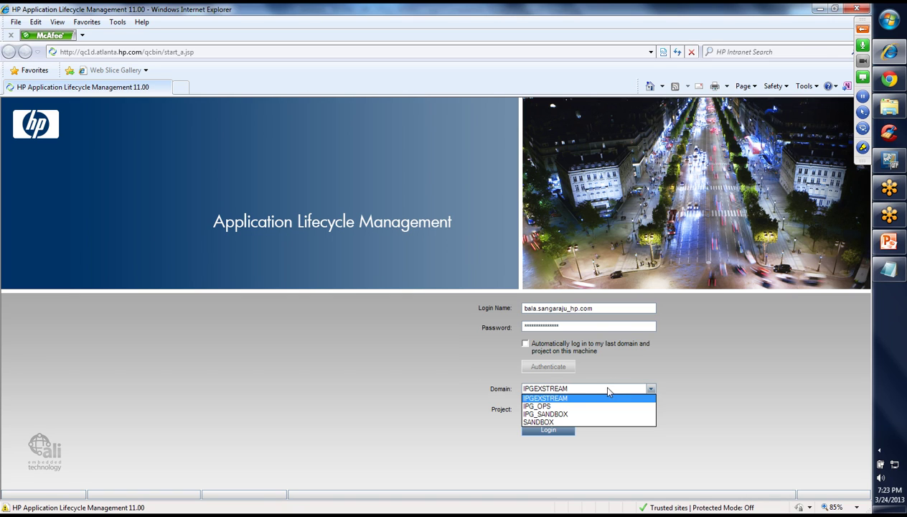
{"action": "left_click", "coordinate": [569, 408]}
{"action": "left_click", "coordinate": [564, 409]}
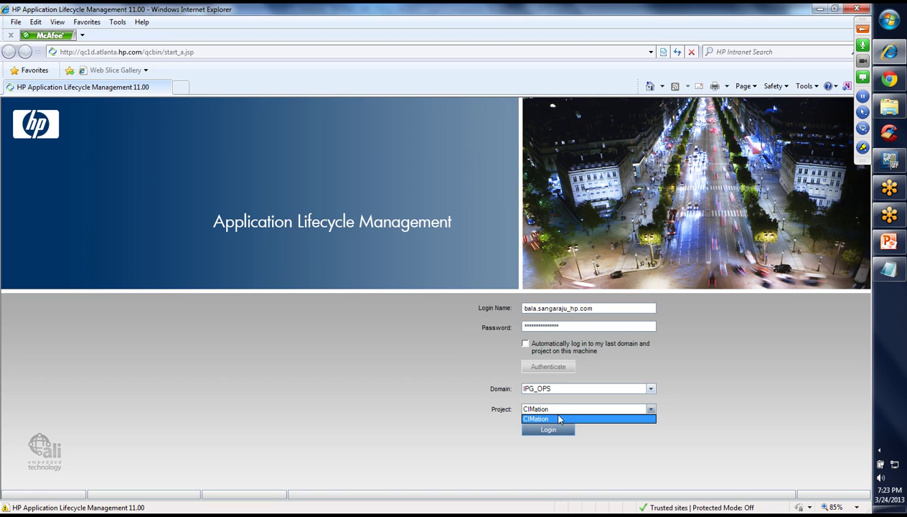
{"action": "left_click", "coordinate": [558, 419]}
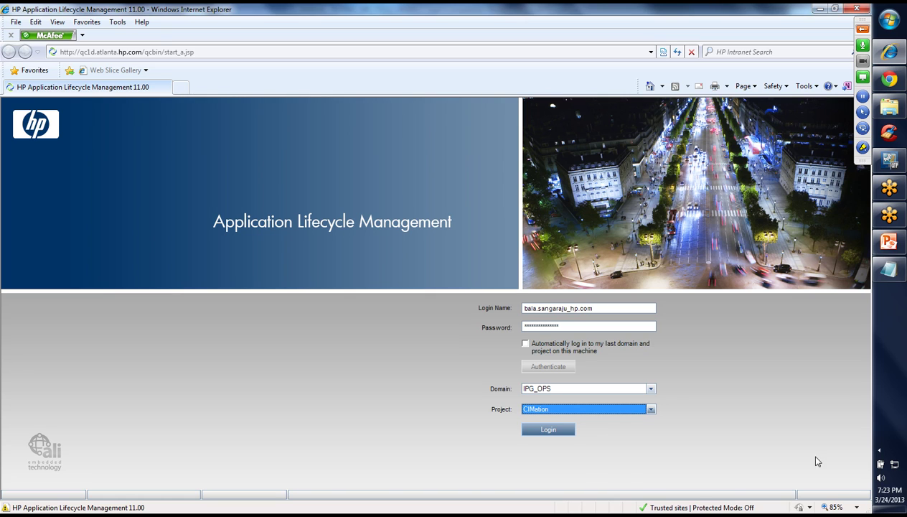
Log in to the selected project and dismiss the Welcome dialog
{"action": "left_click", "coordinate": [879, 450]}
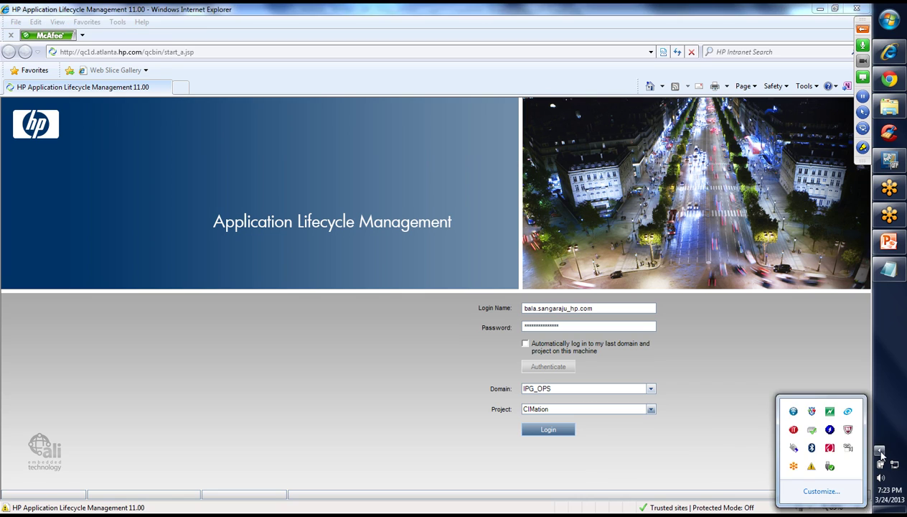
{"action": "left_click", "coordinate": [684, 446]}
{"action": "left_click", "coordinate": [550, 429]}
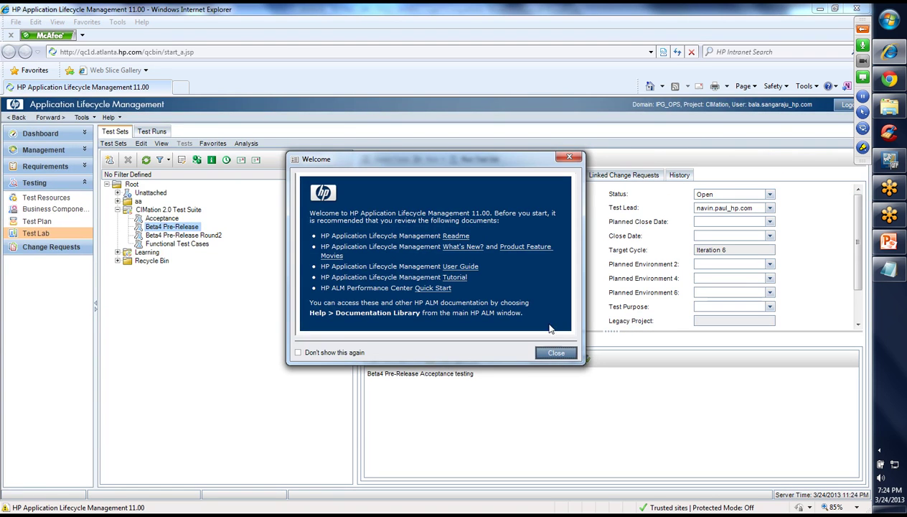
{"action": "left_click", "coordinate": [547, 353]}
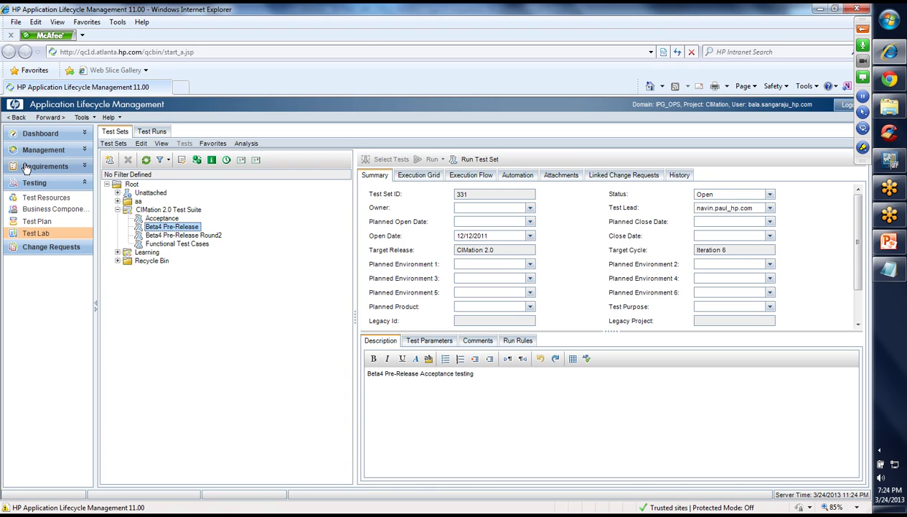
Open the Requirements module and view the gm and xyz folders inside _Recycle bin
{"action": "left_click", "coordinate": [26, 166]}
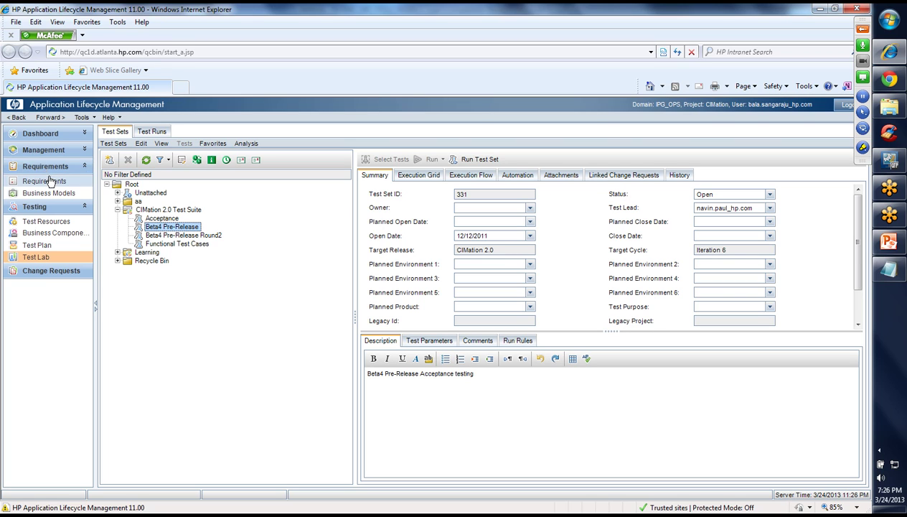
{"action": "left_click", "coordinate": [49, 181]}
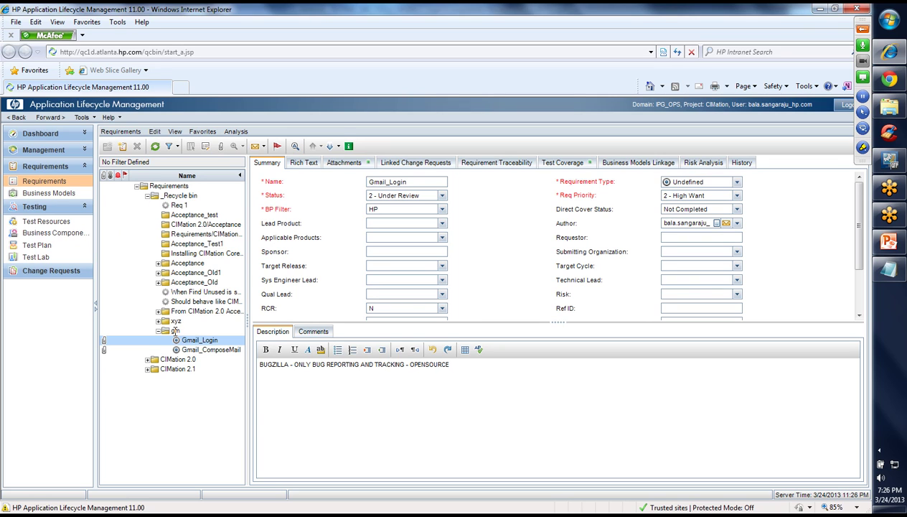
{"action": "left_click", "coordinate": [174, 331]}
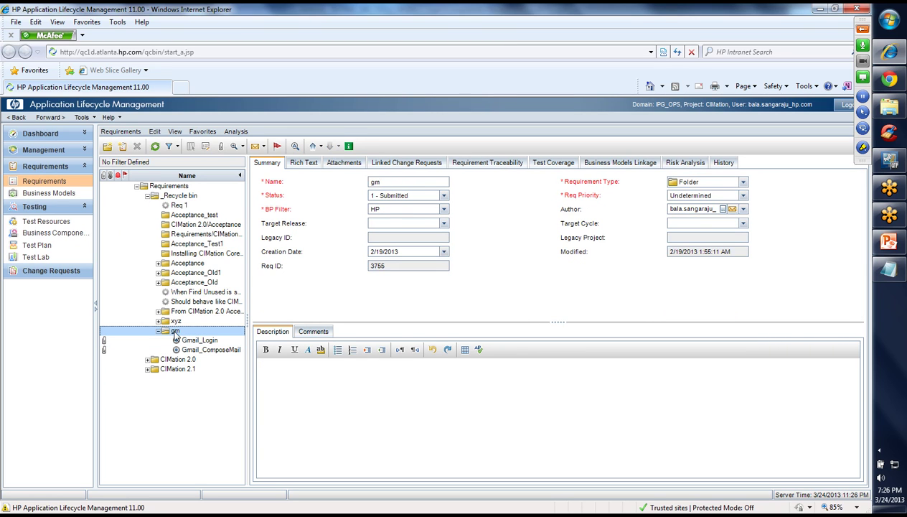
{"action": "left_click", "coordinate": [157, 323]}
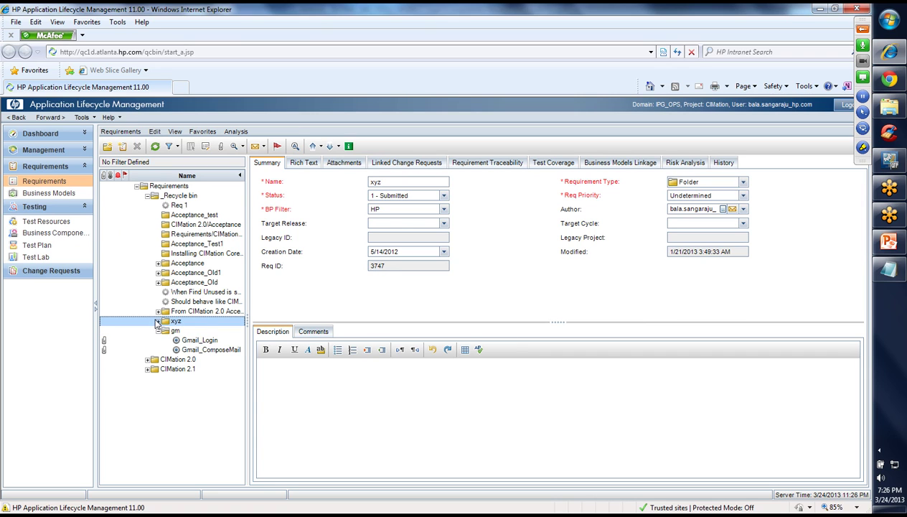
Create a requirement folder named GM1 inside the _Recycle bin folder
{"action": "left_click", "coordinate": [176, 197]}
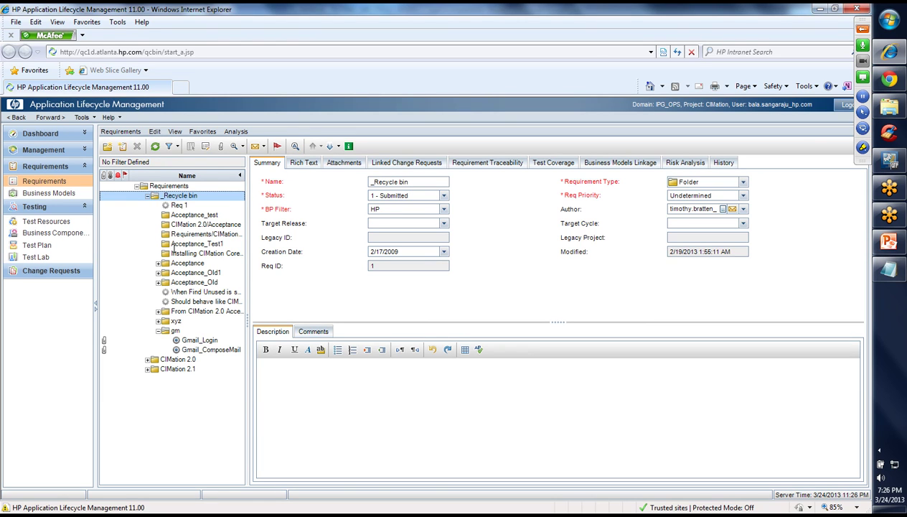
{"action": "left_click", "coordinate": [110, 147]}
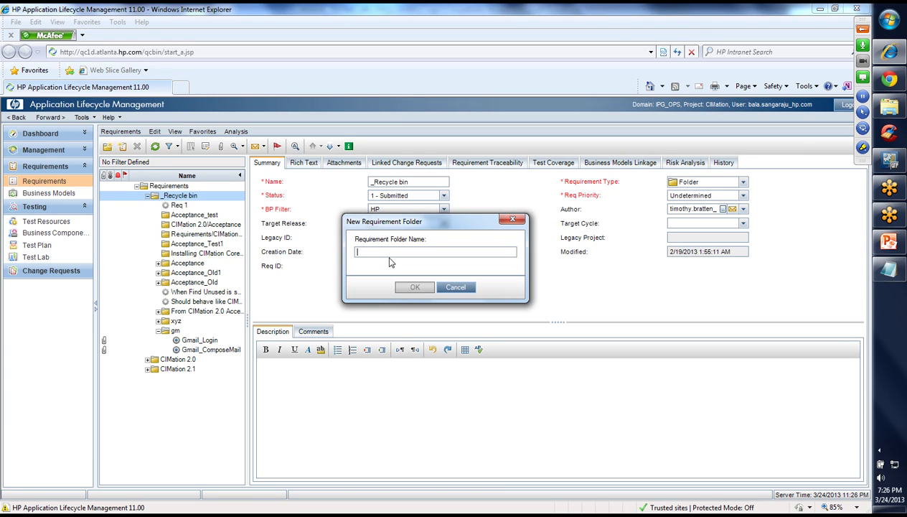
{"action": "type", "text": "GM1"}
{"action": "left_click", "coordinate": [415, 287]}
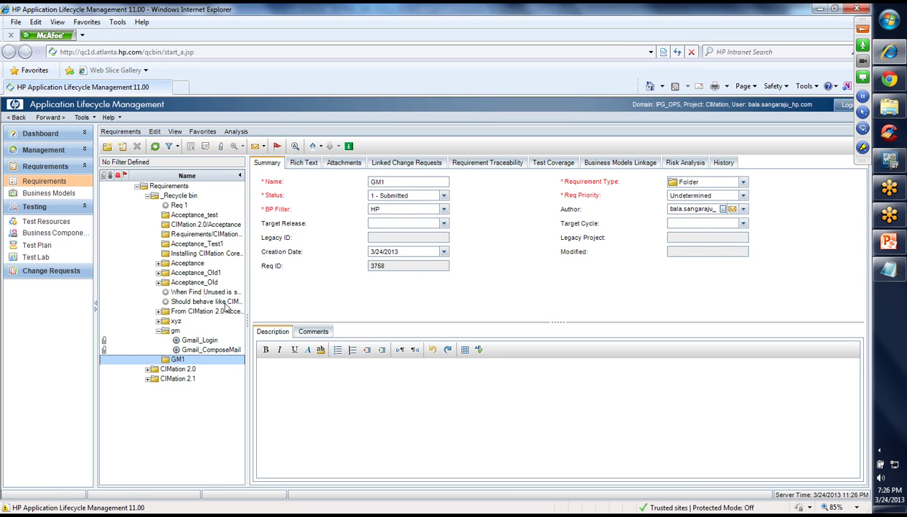
Create a folder named IB inside GM1 and a subfolder named REG inside IB
{"action": "left_click", "coordinate": [107, 147]}
{"action": "type", "text": "IB"}
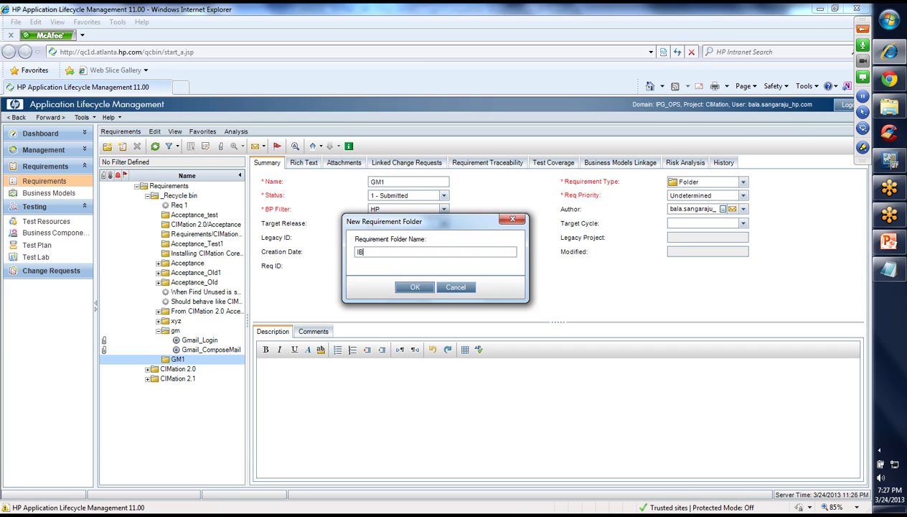
{"action": "key", "text": "Return"}
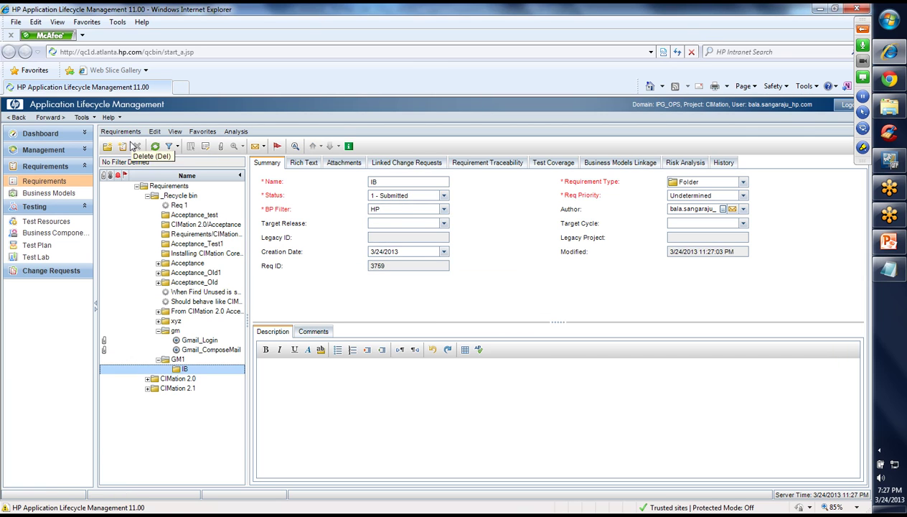
{"action": "left_click", "coordinate": [108, 147]}
{"action": "type", "text": "REG"}
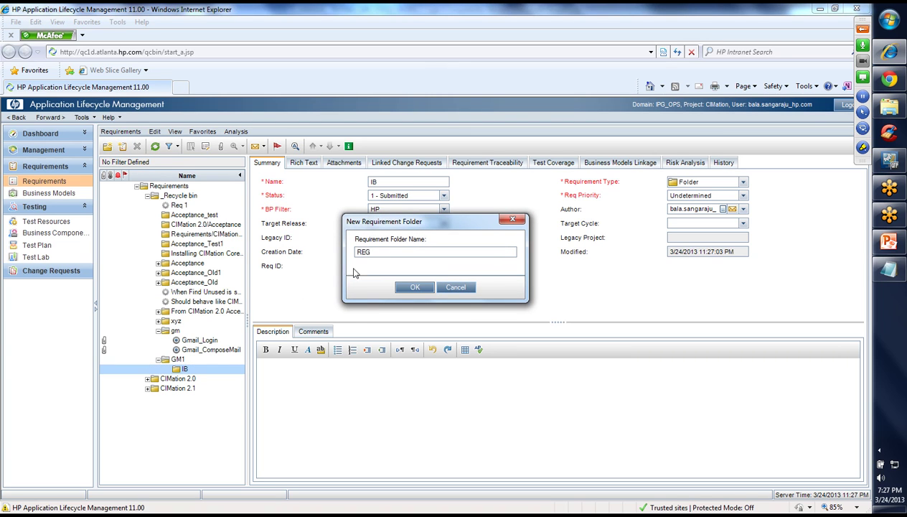
{"action": "left_click", "coordinate": [416, 287]}
{"action": "left_click", "coordinate": [224, 368]}
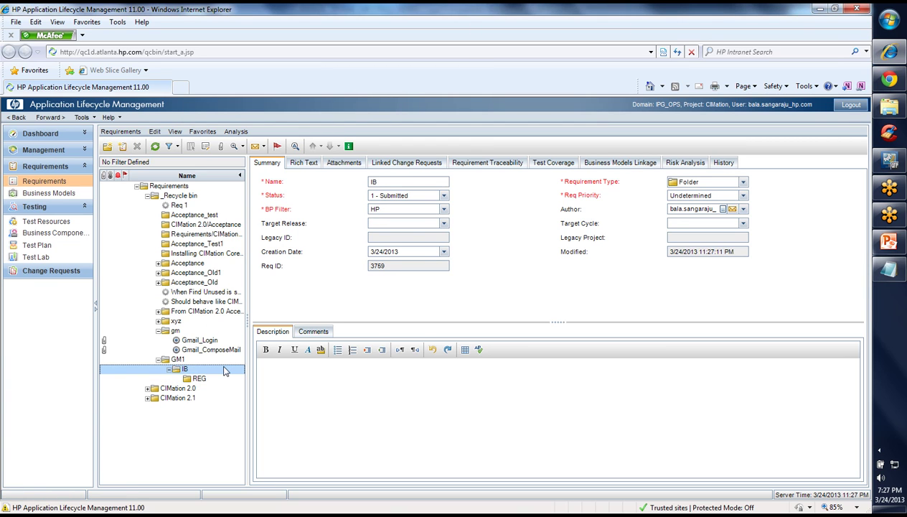
Create another requirement folder named LI directly inside GM1
{"action": "left_click", "coordinate": [177, 359]}
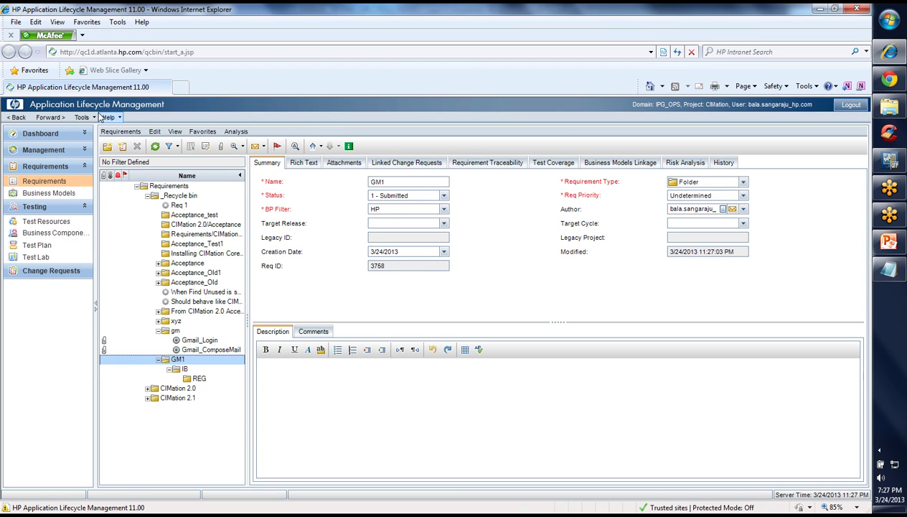
{"action": "left_click", "coordinate": [107, 146]}
{"action": "type", "text": "Ll"}
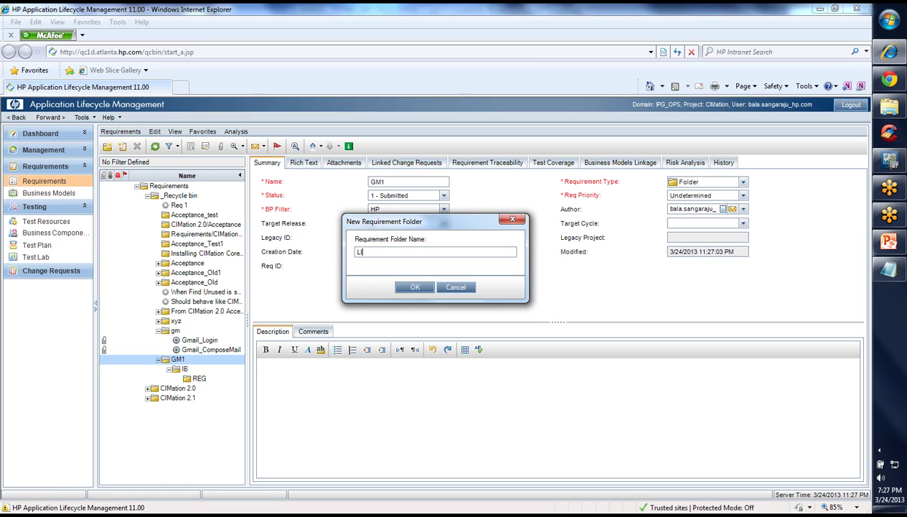
{"action": "key", "text": "Return"}
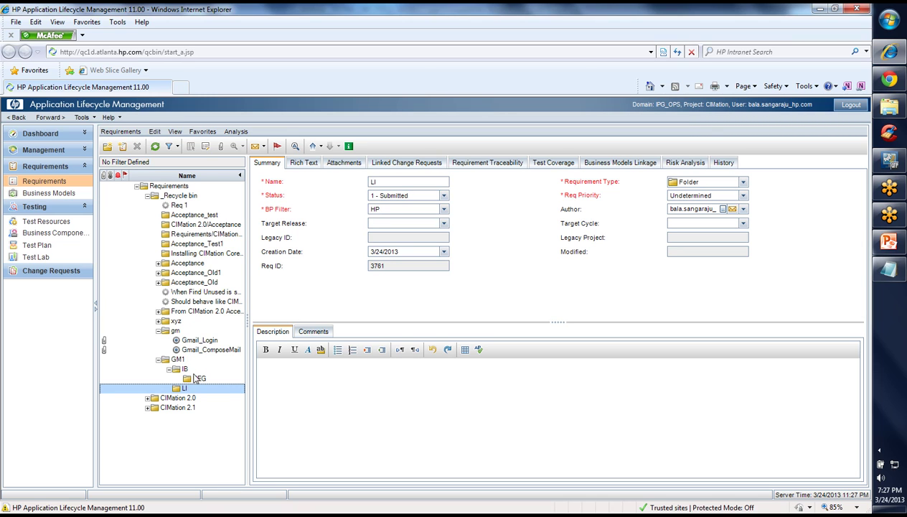
Add a new requirement named "Display mail in Inbox" to the IB folder and submit it
{"action": "left_click", "coordinate": [183, 368]}
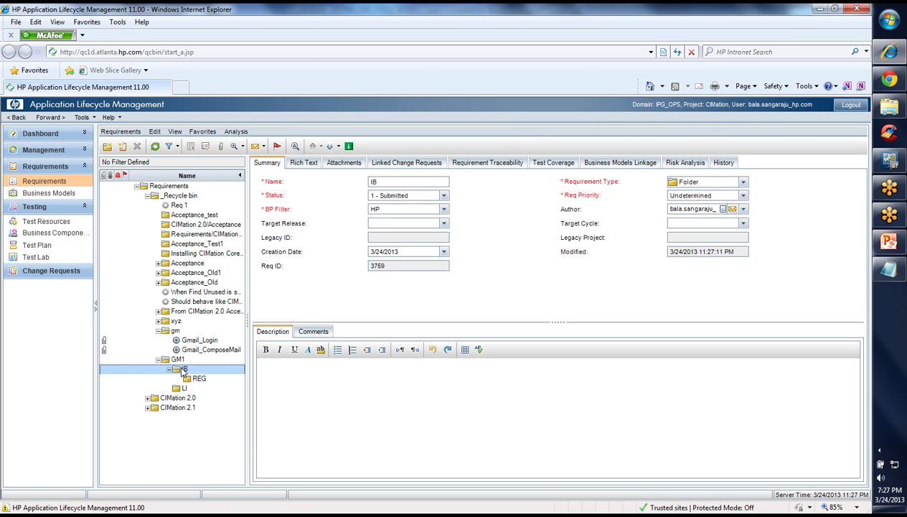
{"action": "left_click", "coordinate": [122, 146]}
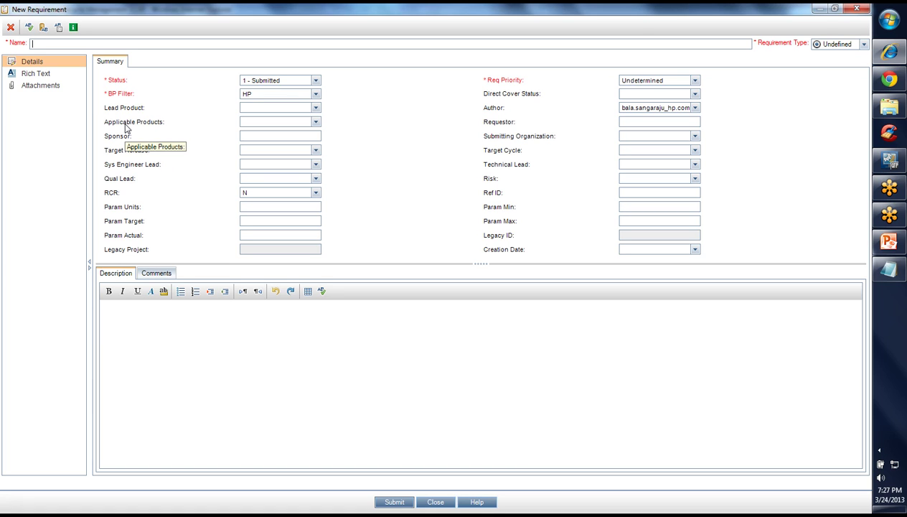
{"action": "type", "text": "LOGI"}
{"action": "key", "text": "BackSpace"}
{"action": "key", "text": "BackSpace"}
{"action": "key", "text": "BackSpace"}
{"action": "key", "text": "BackSpace"}
{"action": "type", "text": "IN"}
{"action": "key", "text": "BackSpace"}
{"action": "key", "text": "BackSpace"}
{"action": "type", "text": "DIPSL"}
{"action": "key", "text": "BackSpace"}
{"action": "key", "text": "BackSpace"}
{"action": "key", "text": "BackSpace"}
{"action": "key", "text": "BackSpace"}
{"action": "key", "text": "BackSpace"}
{"action": "key", "text": "Caps_Lock"}
{"action": "type", "text": "display"}
{"action": "key", "text": "ctrl+a"}
{"action": "type", "text": "Display"}
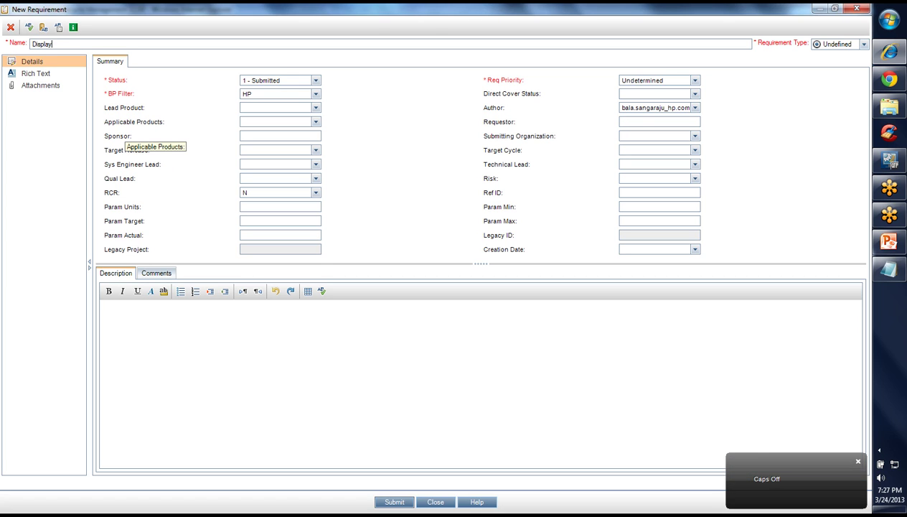
{"action": "type", "text": " mail in Inbox"}
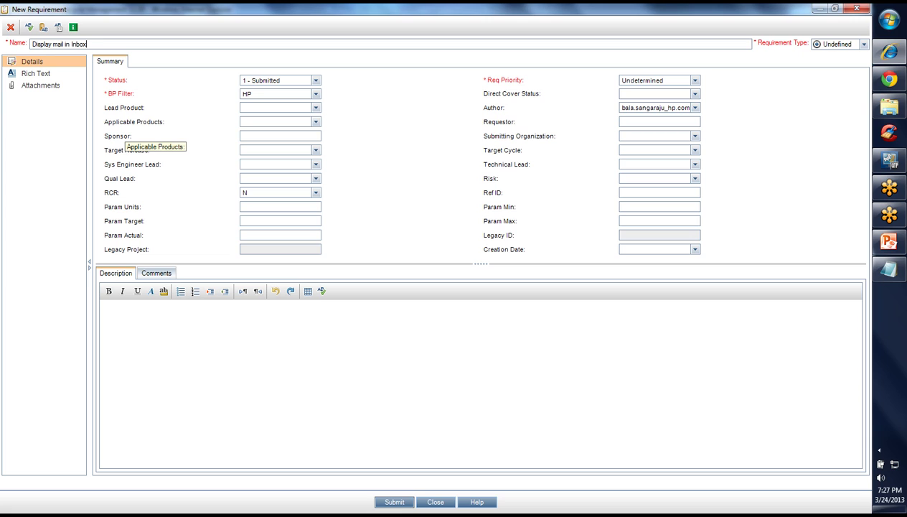
{"action": "left_click", "coordinate": [404, 501]}
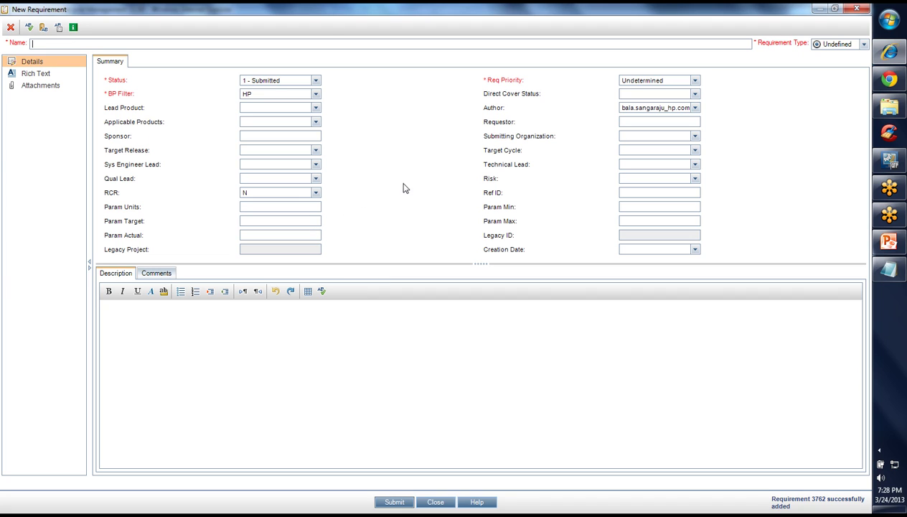
Examine the choices offered for Status, Qual Lead and BP Filter in the blank New Requirement form
{"action": "left_click", "coordinate": [316, 80]}
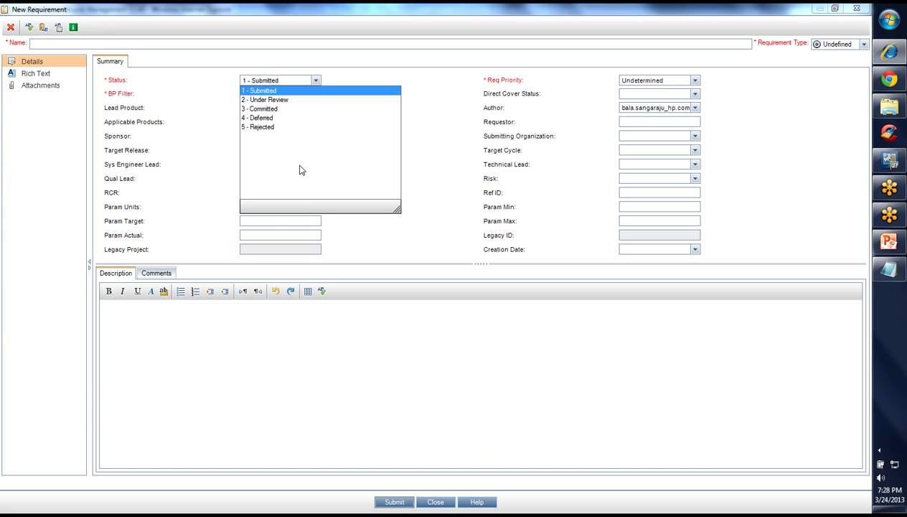
{"action": "left_click", "coordinate": [485, 125]}
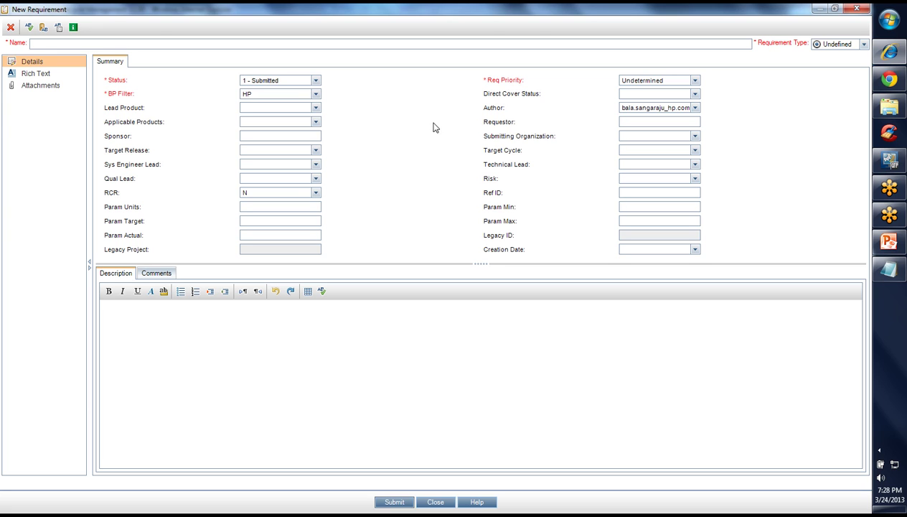
{"action": "left_click", "coordinate": [316, 178]}
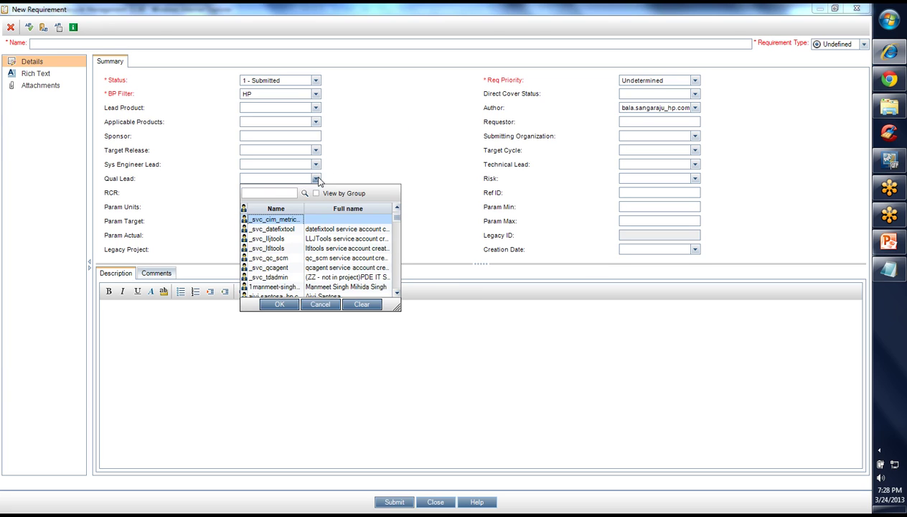
{"action": "left_click", "coordinate": [358, 152]}
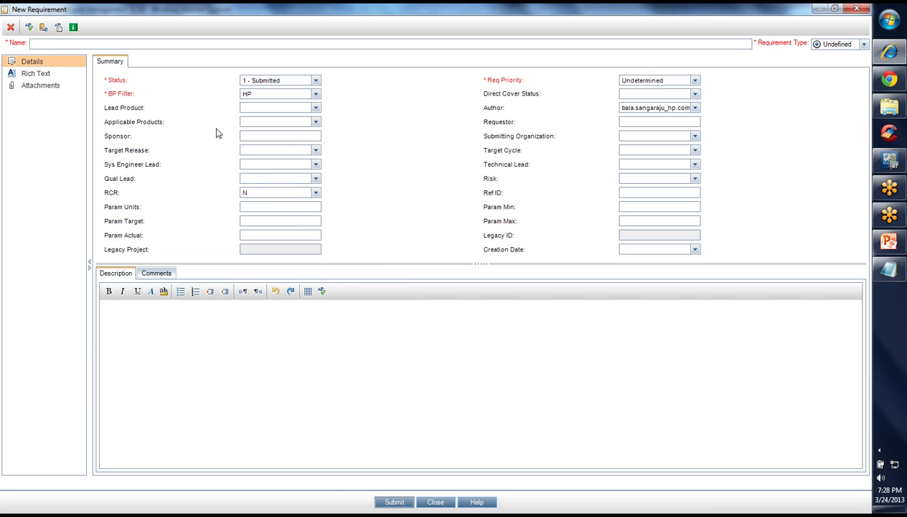
{"action": "left_click", "coordinate": [316, 95]}
{"action": "left_click", "coordinate": [338, 94]}
Set the blank requirement's Req Priority to 3 - Want and close the New Requirement form without submitting it
{"action": "left_click", "coordinate": [686, 79]}
{"action": "left_click", "coordinate": [694, 81]}
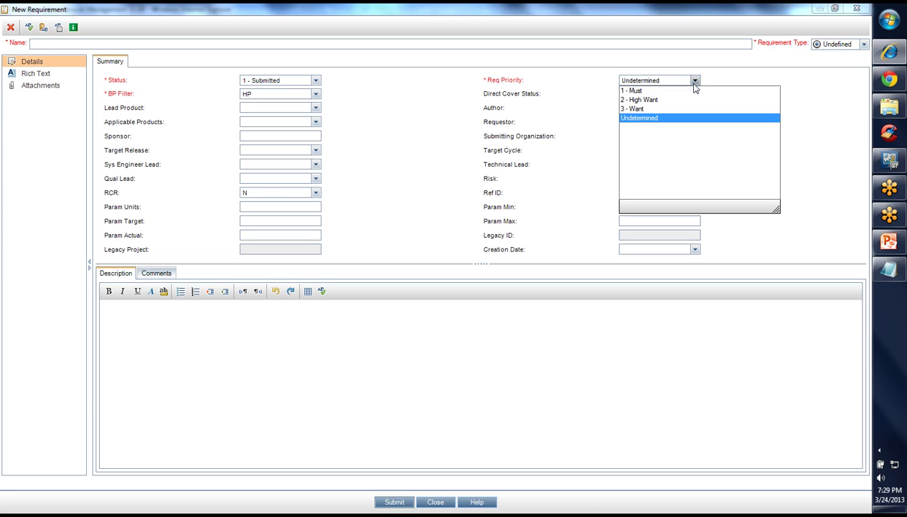
{"action": "left_click", "coordinate": [637, 108]}
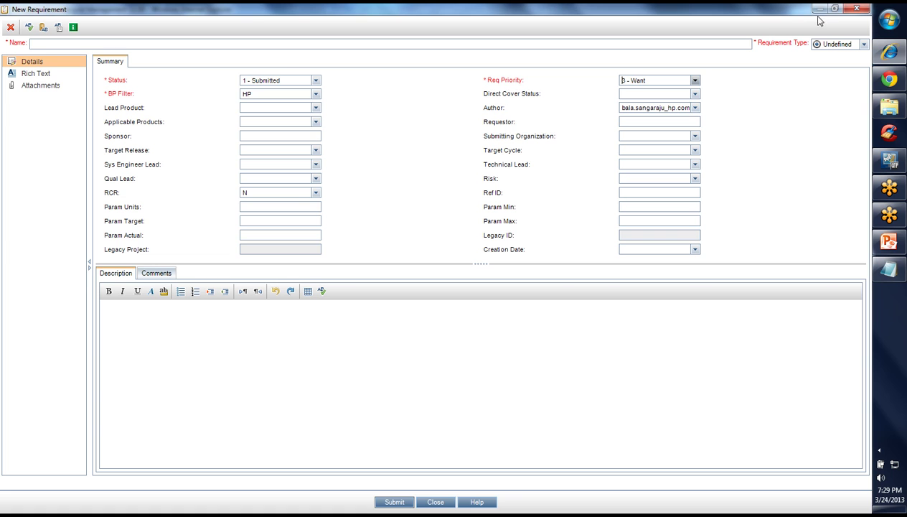
{"action": "left_click", "coordinate": [856, 10]}
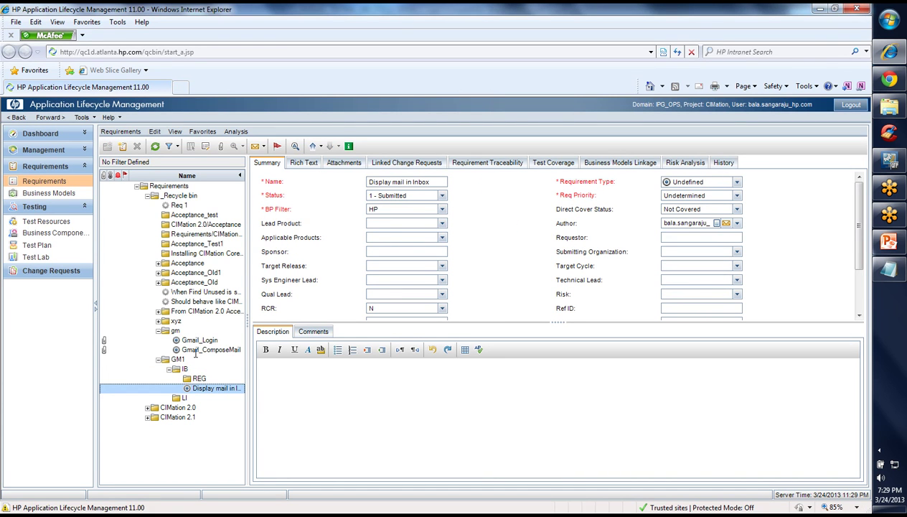
View the Rich Text page of the Display mail in Inbox requirement
{"action": "left_click", "coordinate": [208, 388]}
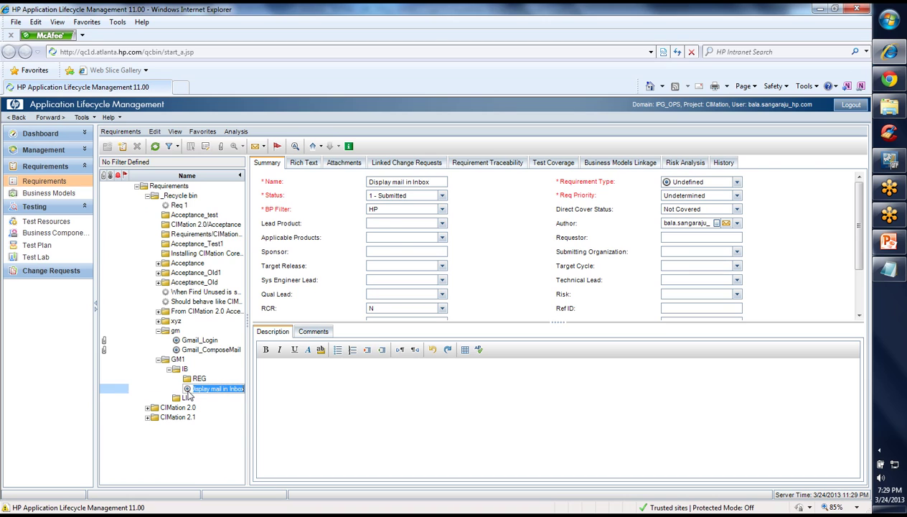
{"action": "left_click", "coordinate": [301, 165]}
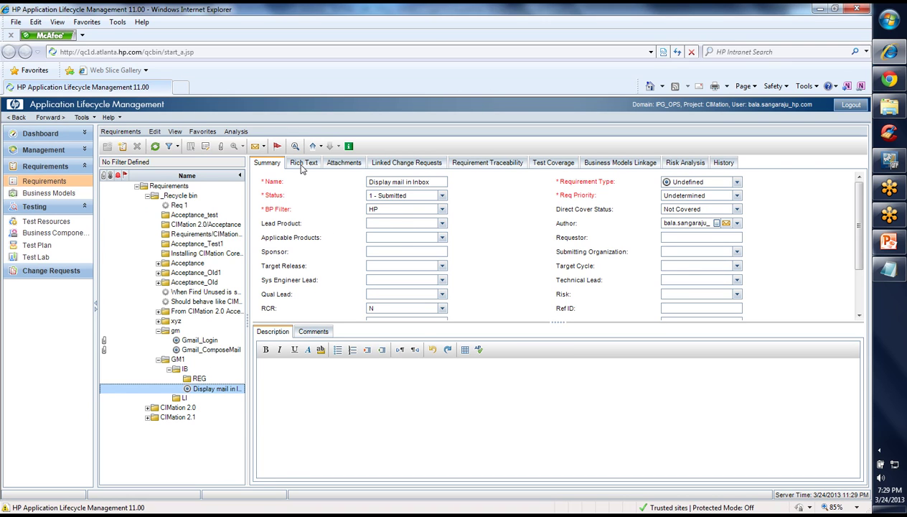
{"action": "left_click", "coordinate": [335, 165]}
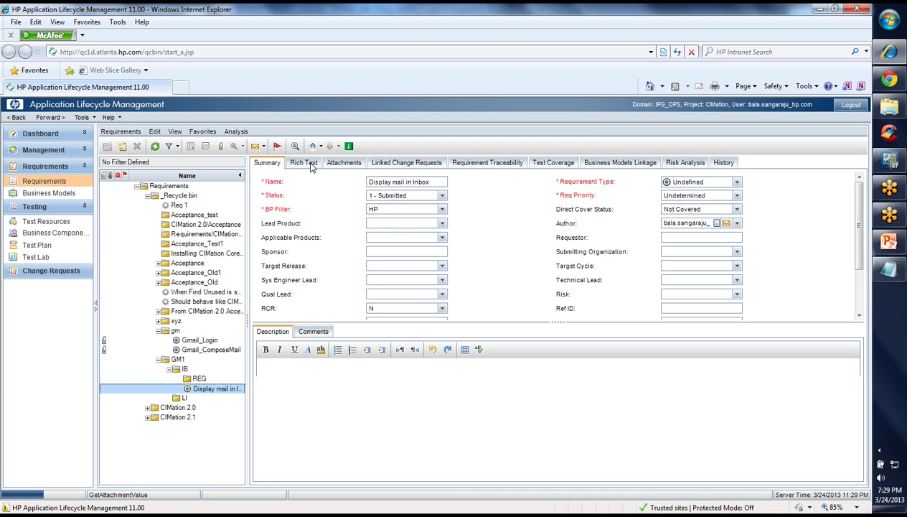
{"action": "left_click", "coordinate": [304, 164]}
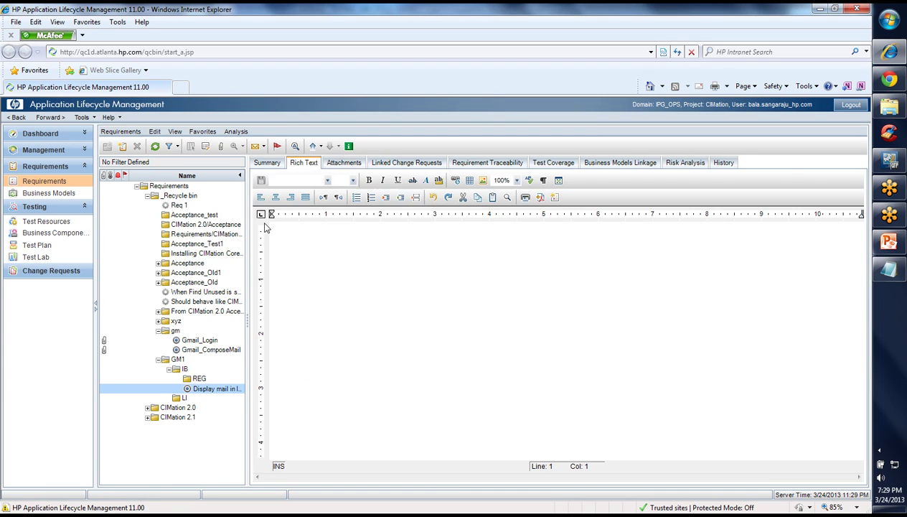
Open the first requirement in the CIMation 2.1 folder and view its Summary details and Comments
{"action": "left_click", "coordinate": [147, 419]}
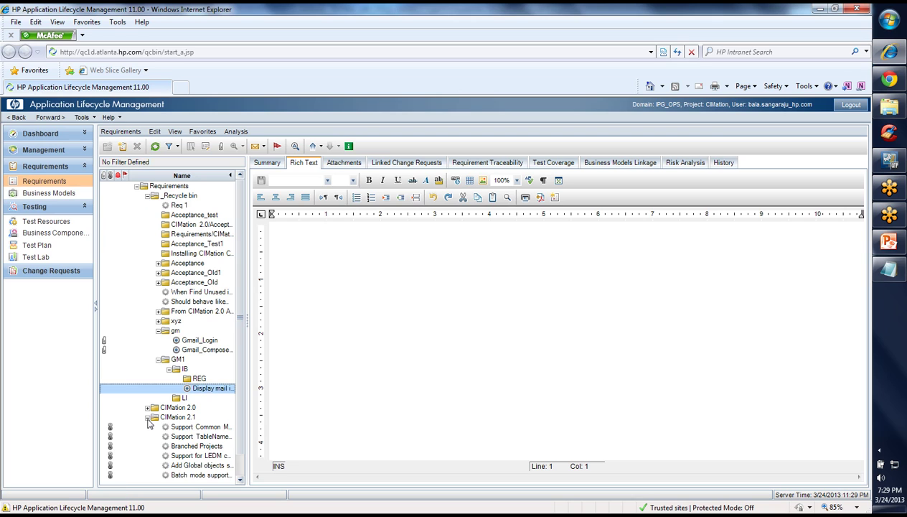
{"action": "left_click", "coordinate": [179, 428]}
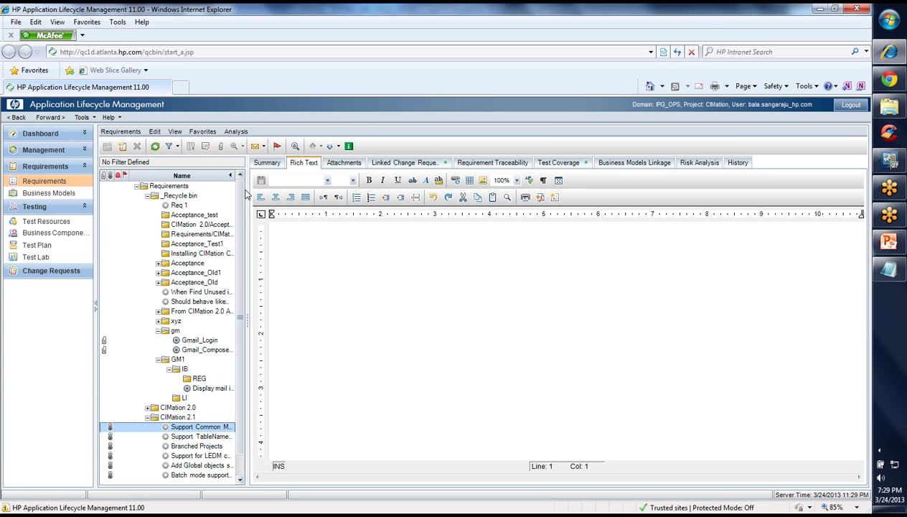
{"action": "left_click", "coordinate": [268, 164]}
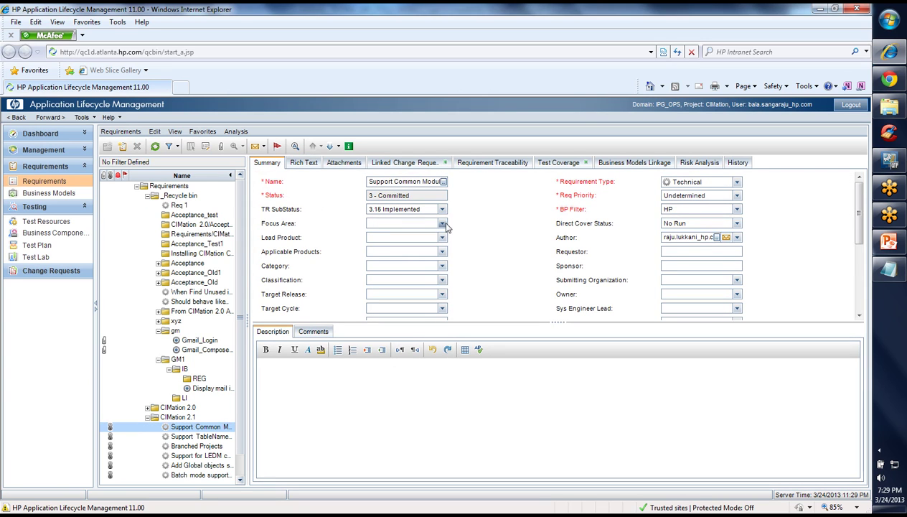
{"action": "left_click", "coordinate": [324, 333]}
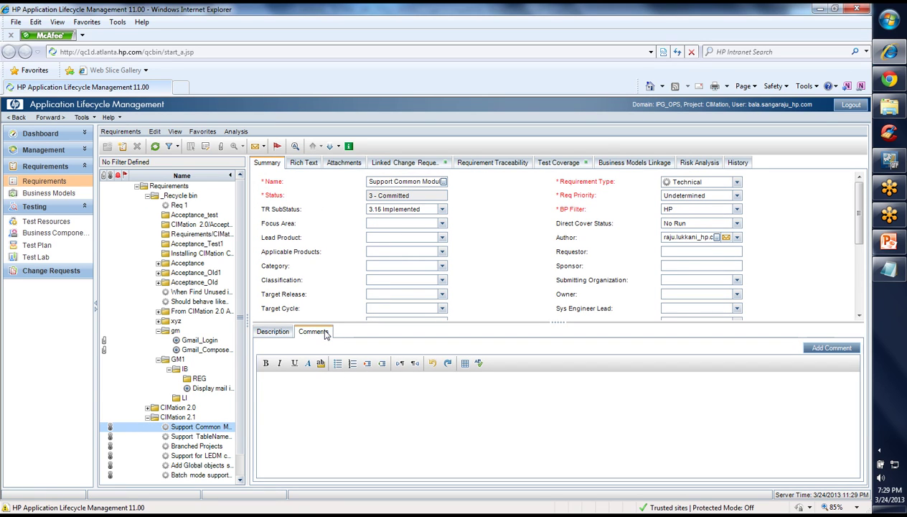
View the CIMation 2.1 requirement's Rich Text, Attachments and Linked Change Requests
{"action": "left_click", "coordinate": [311, 163]}
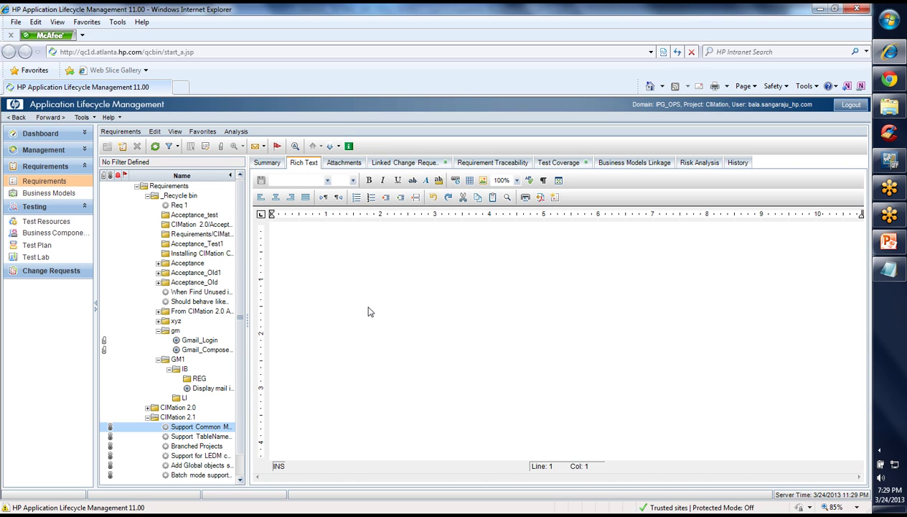
{"action": "left_click", "coordinate": [347, 163]}
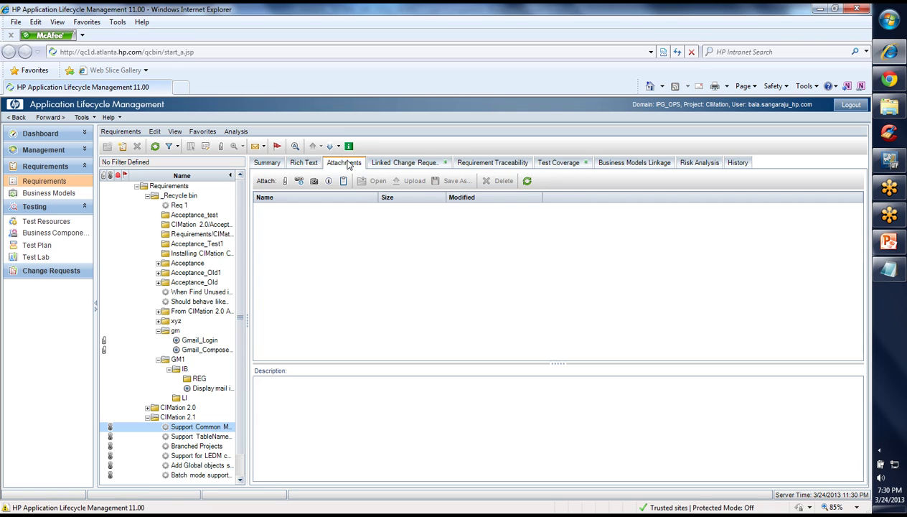
{"action": "left_click", "coordinate": [392, 166]}
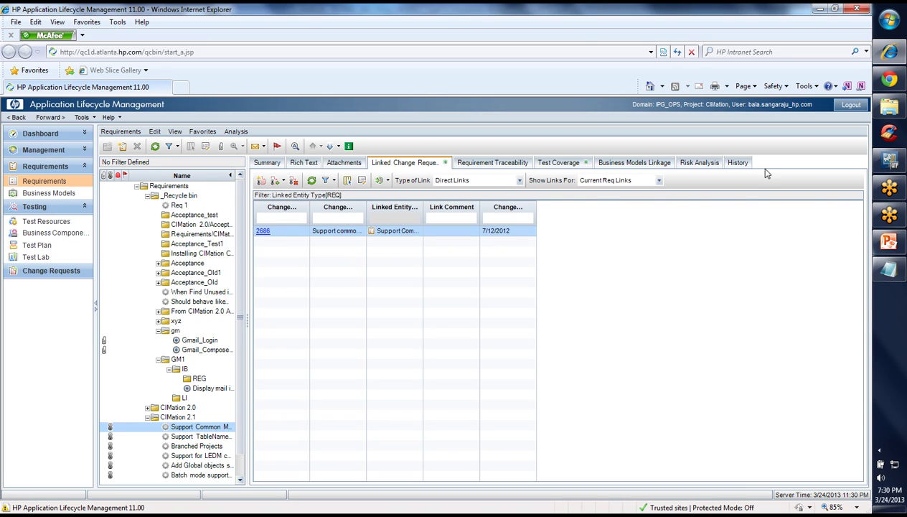
{"action": "left_click", "coordinate": [887, 213]}
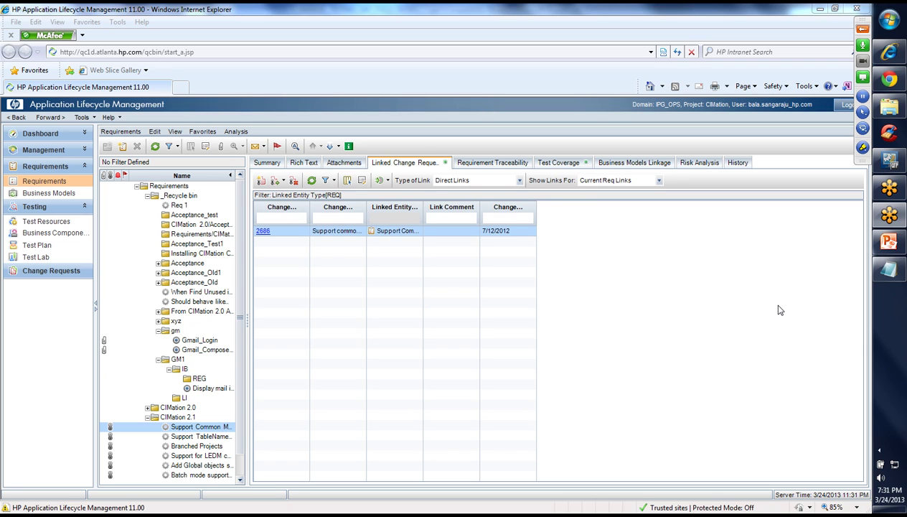
{"action": "left_click", "coordinate": [242, 8]}
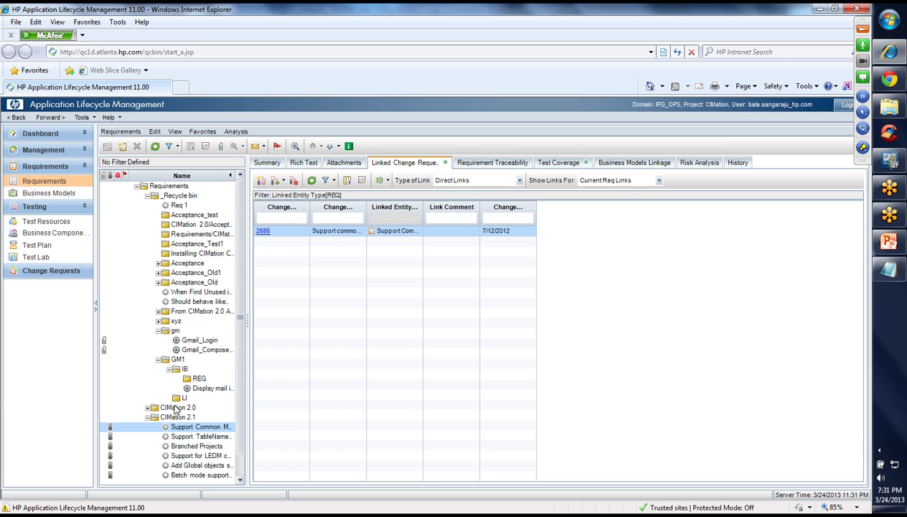
View the selected CIMation 2.1 requirement's Test Coverage, then its History audit log and Baselines
{"action": "left_click", "coordinate": [175, 427]}
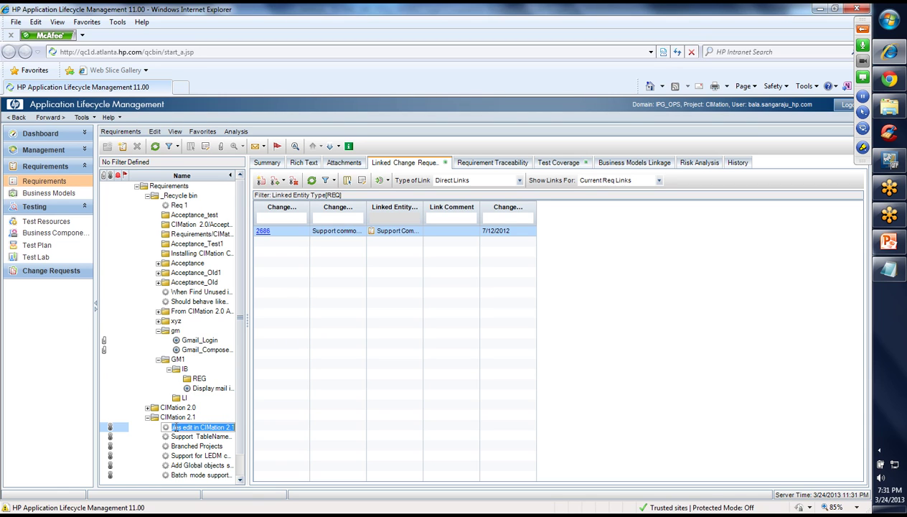
{"action": "left_click", "coordinate": [399, 165]}
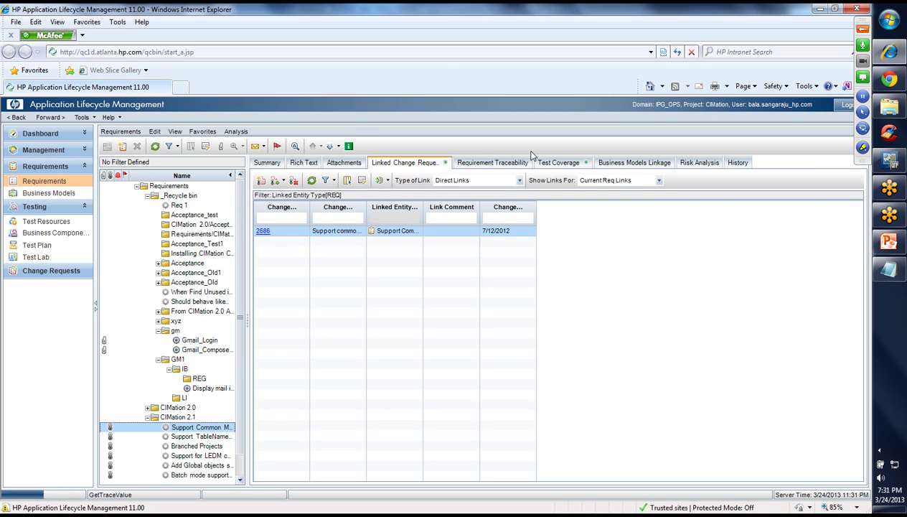
{"action": "left_click", "coordinate": [558, 162]}
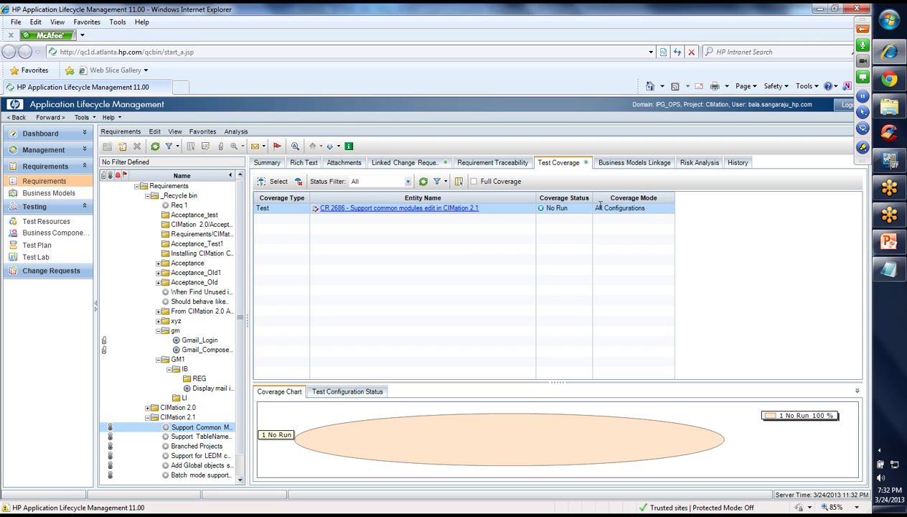
{"action": "left_click", "coordinate": [739, 162]}
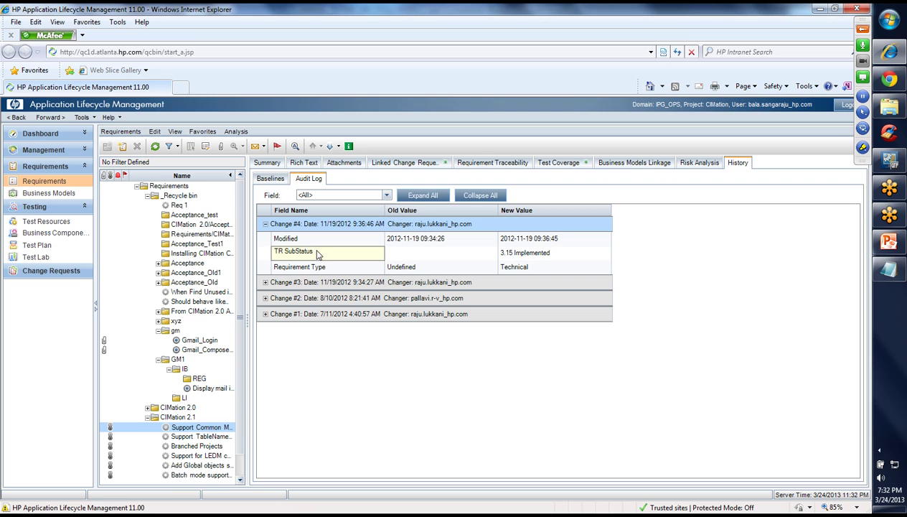
{"action": "left_click", "coordinate": [267, 181]}
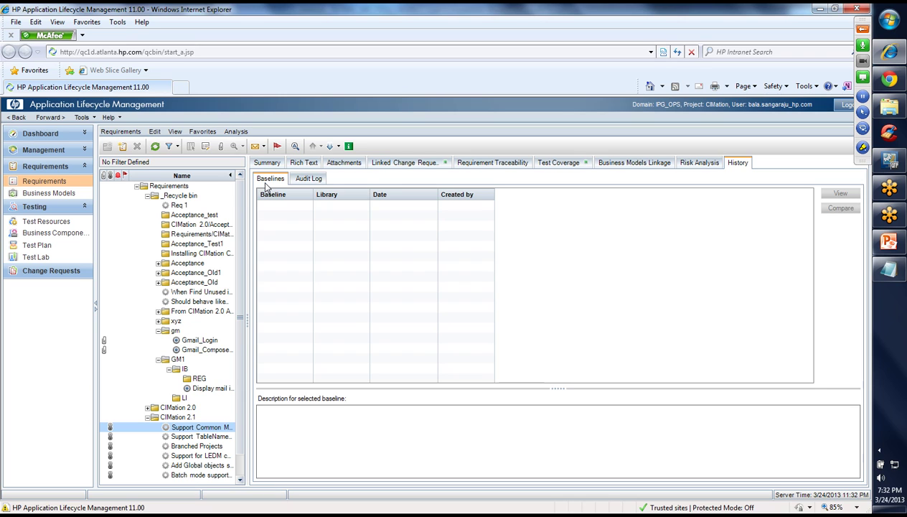
Switch to the Test Plan module and create a test folder named xxxxx under _Recycle bin
{"action": "left_click", "coordinate": [40, 247]}
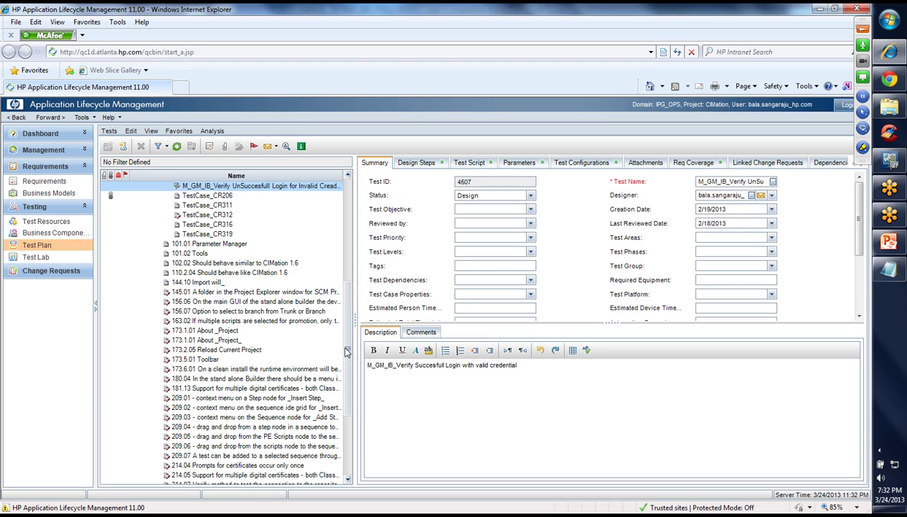
{"action": "left_click_drag", "start_coordinate": [345, 350], "coordinate": [344, 298]}
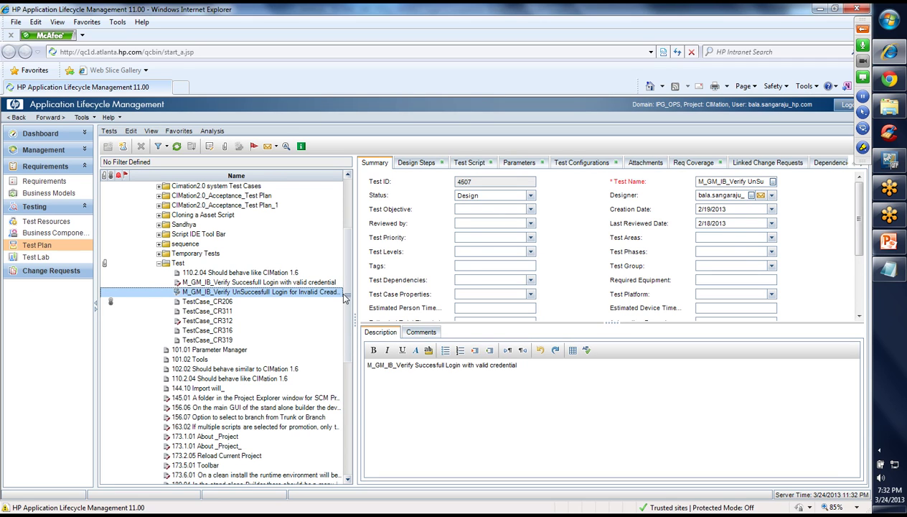
{"action": "left_click", "coordinate": [880, 451]}
{"action": "left_click", "coordinate": [699, 446]}
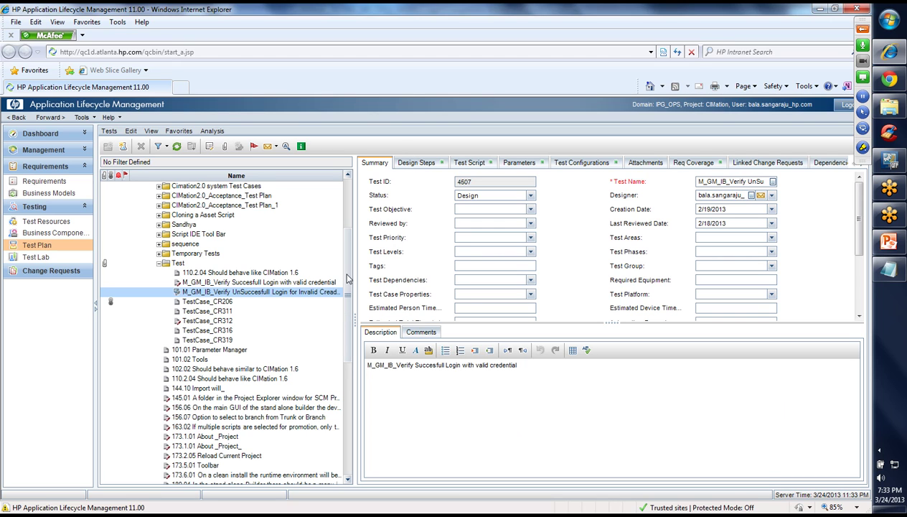
{"action": "scroll", "coordinate": [344, 237], "scroll_direction": "up", "scroll_amount": 3}
{"action": "scroll", "coordinate": [344, 228], "scroll_direction": "up", "scroll_amount": 1}
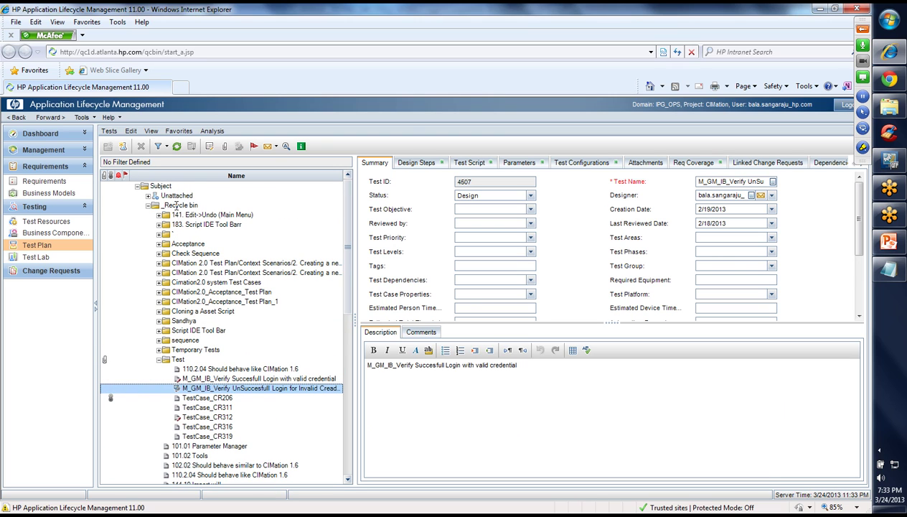
{"action": "left_click", "coordinate": [175, 206]}
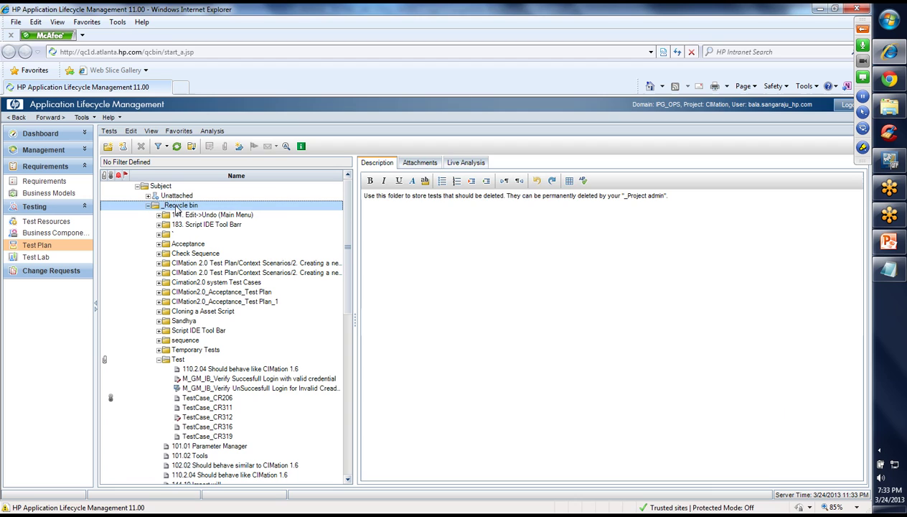
{"action": "right_click", "coordinate": [177, 209]}
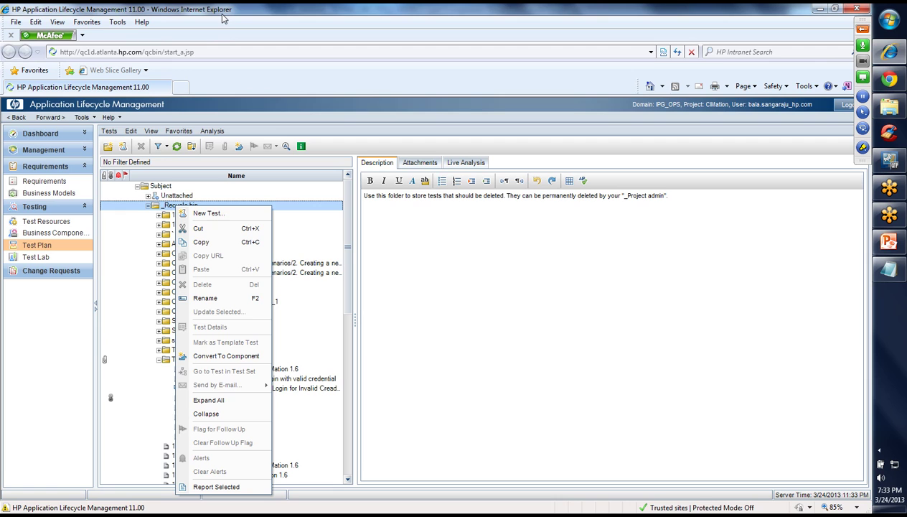
{"action": "left_click", "coordinate": [107, 148]}
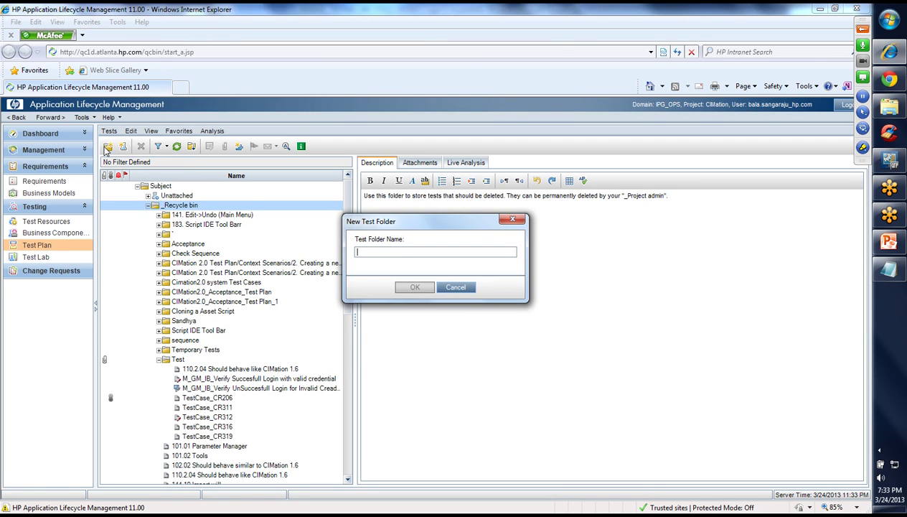
{"action": "type", "text": "xxxxx"}
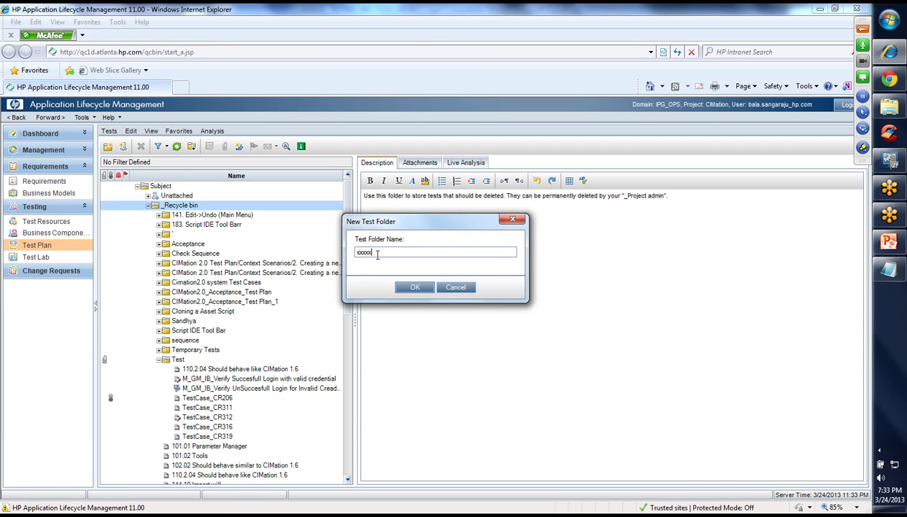
{"action": "left_click", "coordinate": [399, 292]}
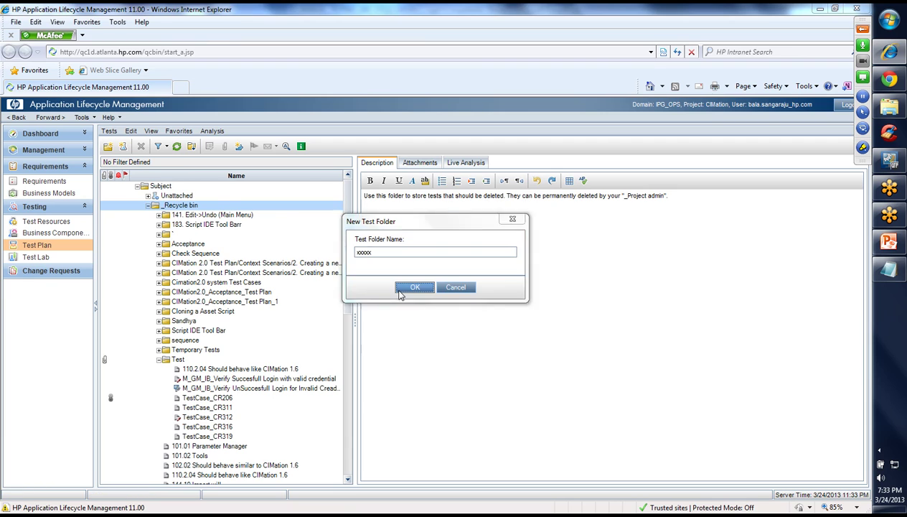
Try to create a test subfolder named GM inside the xxxxx folder
{"action": "left_click", "coordinate": [108, 146]}
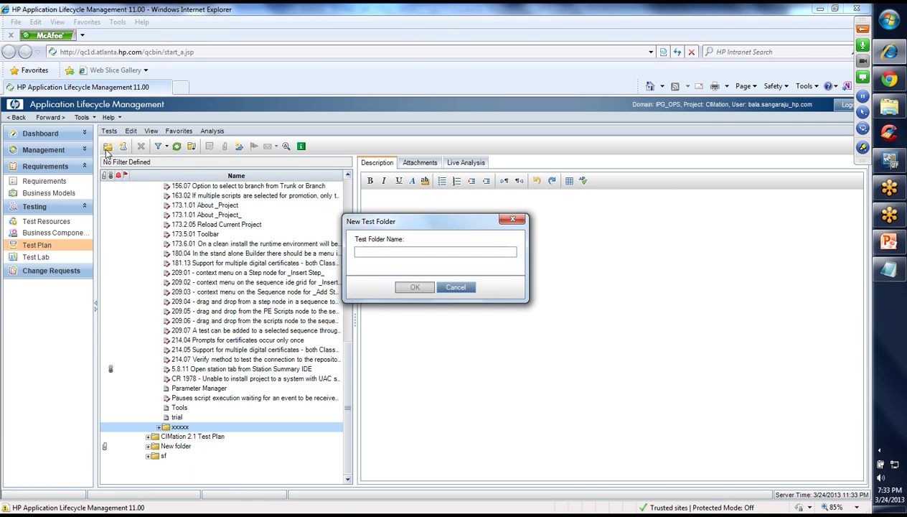
{"action": "type", "text": "GM"}
{"action": "key", "text": "BackSpace"}
{"action": "key", "text": "BackSpace"}
{"action": "type", "text": "GM"}
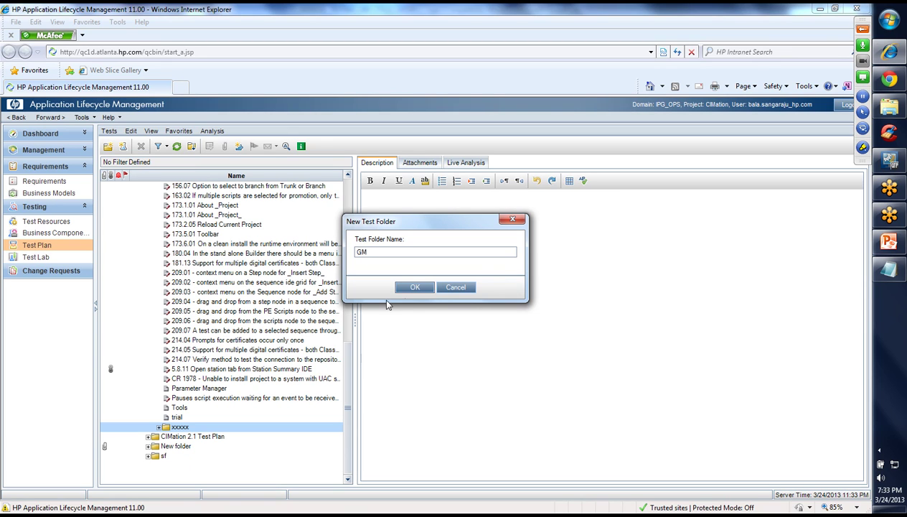
{"action": "left_click", "coordinate": [416, 287]}
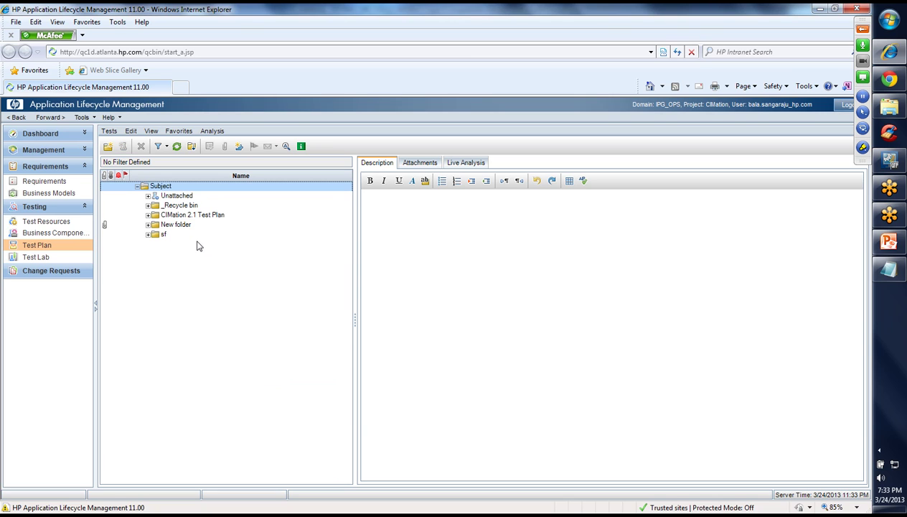
Expand the _Recycle bin, New folder and sf folders in the test plan tree to examine their contents
{"action": "left_click", "coordinate": [149, 206]}
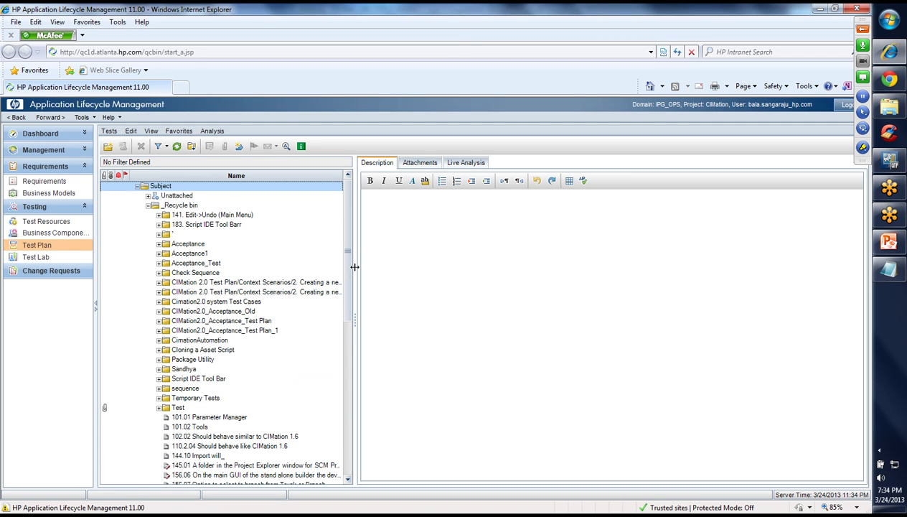
{"action": "scroll", "coordinate": [351, 309], "scroll_direction": "down", "scroll_amount": 1}
{"action": "scroll", "coordinate": [355, 315], "scroll_direction": "down", "scroll_amount": 7}
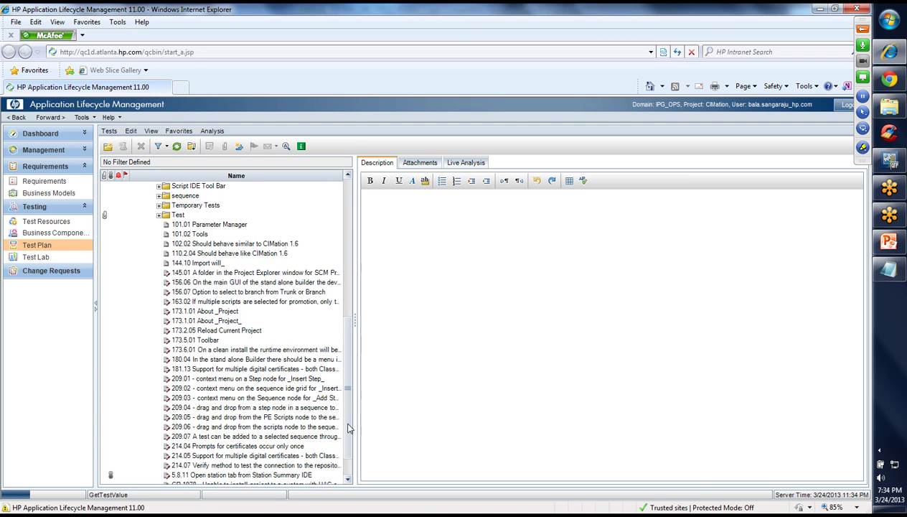
{"action": "scroll", "coordinate": [349, 473], "scroll_direction": "down", "scroll_amount": 4}
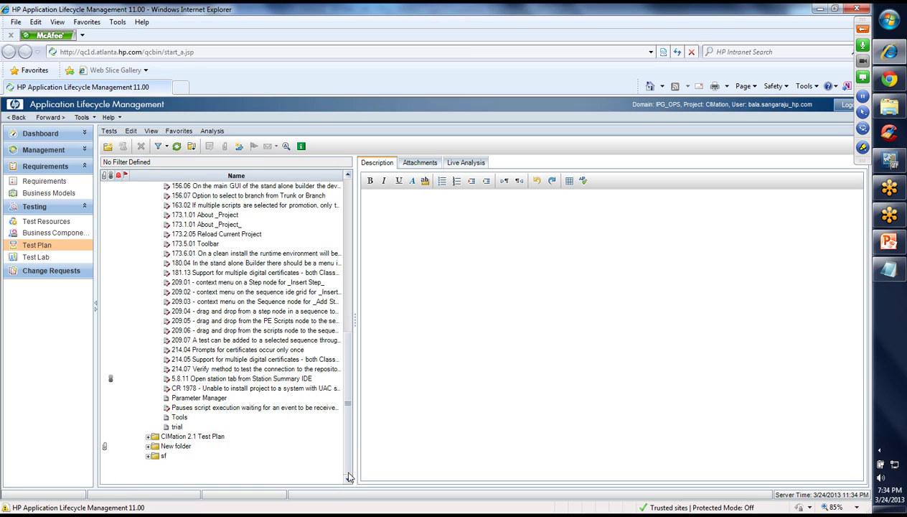
{"action": "left_click", "coordinate": [148, 446]}
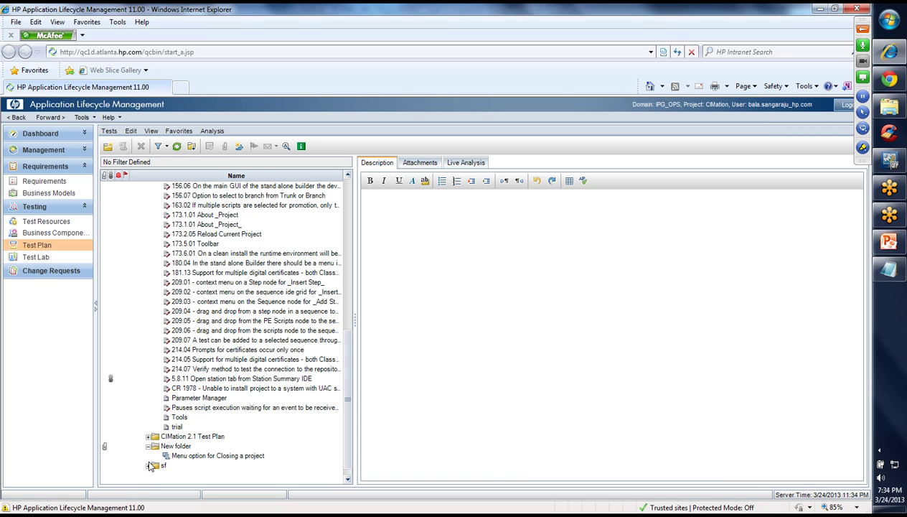
{"action": "left_click", "coordinate": [148, 465]}
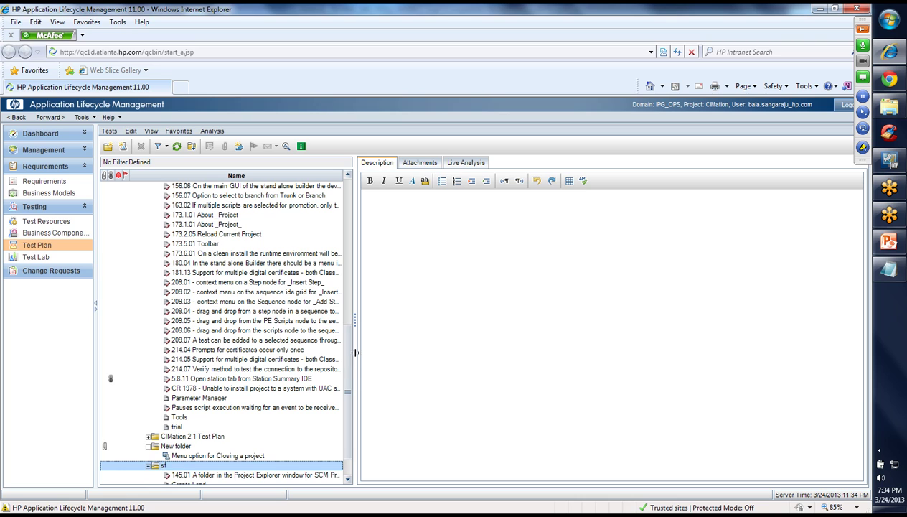
{"action": "scroll", "coordinate": [345, 380], "scroll_direction": "down", "scroll_amount": 1}
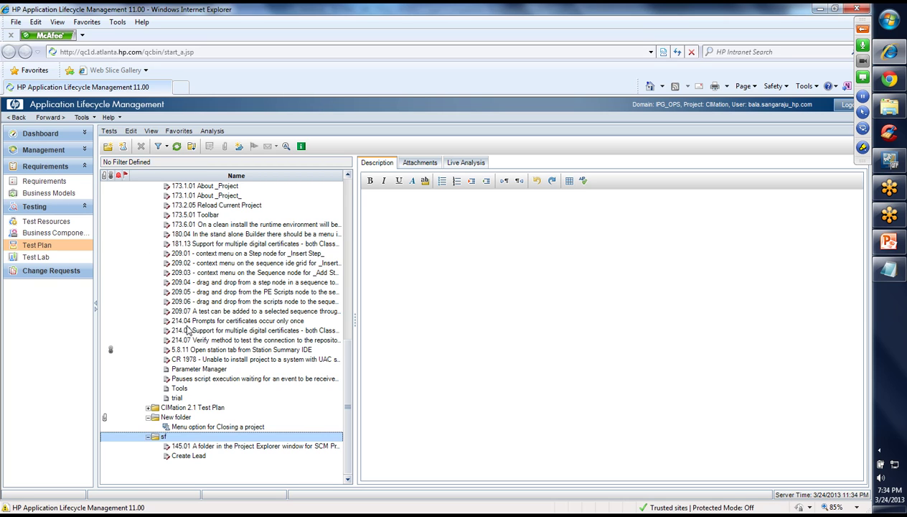
Create a test folder named gm inside the sf folder and try to add a subfolder named reg under it
{"action": "left_click", "coordinate": [107, 148]}
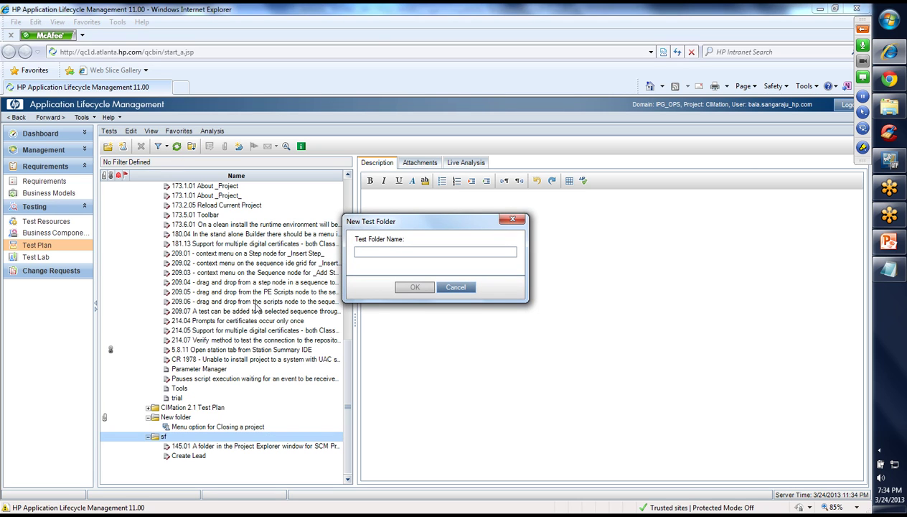
{"action": "type", "text": "gm"}
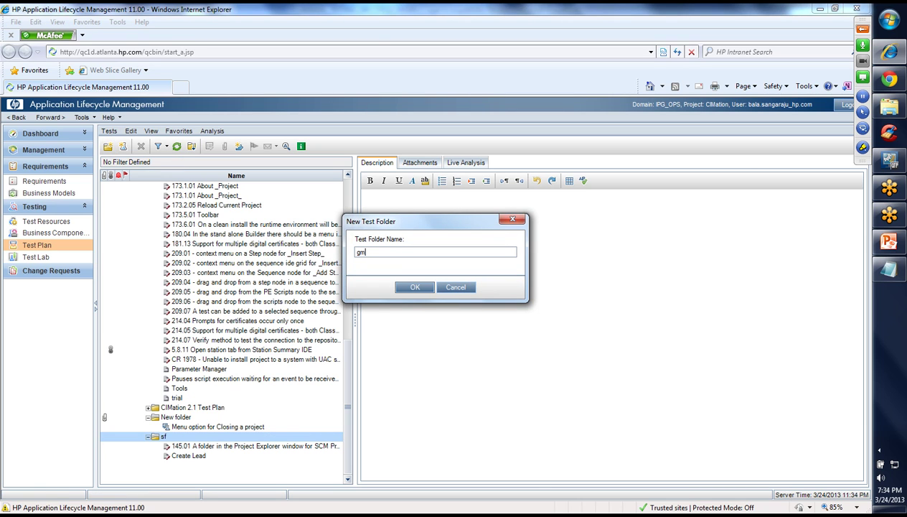
{"action": "key", "text": "Return"}
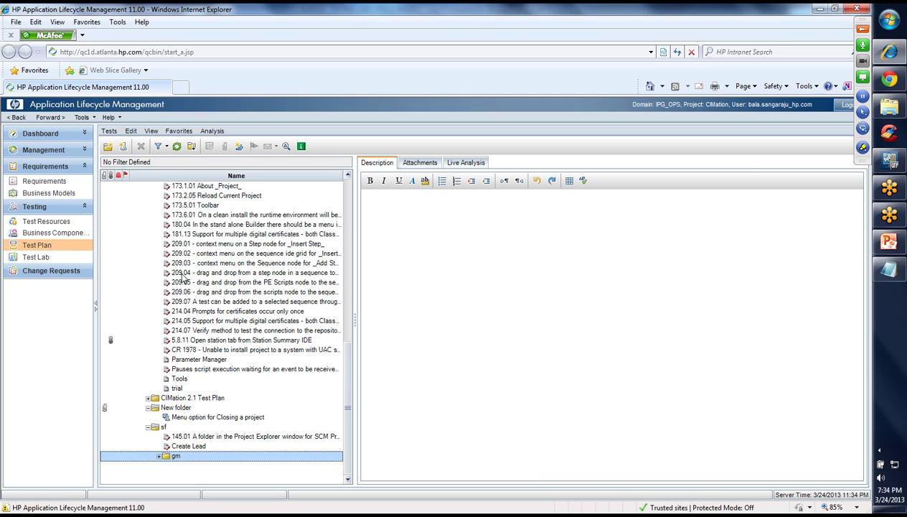
{"action": "left_click", "coordinate": [107, 149]}
{"action": "type", "text": "reg"}
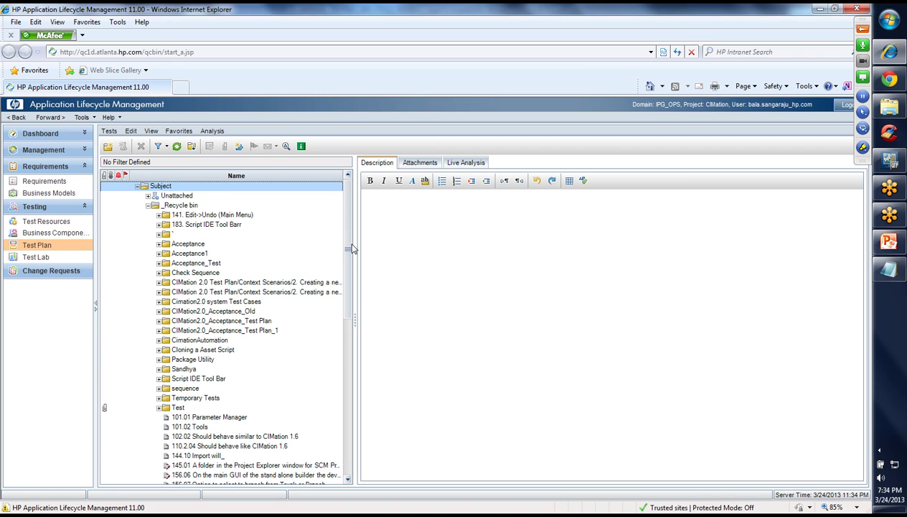
Expand and select the sf folder, try to create a test folder named gm in it again, and cancel
{"action": "left_click_drag", "start_coordinate": [347, 249], "coordinate": [348, 443]}
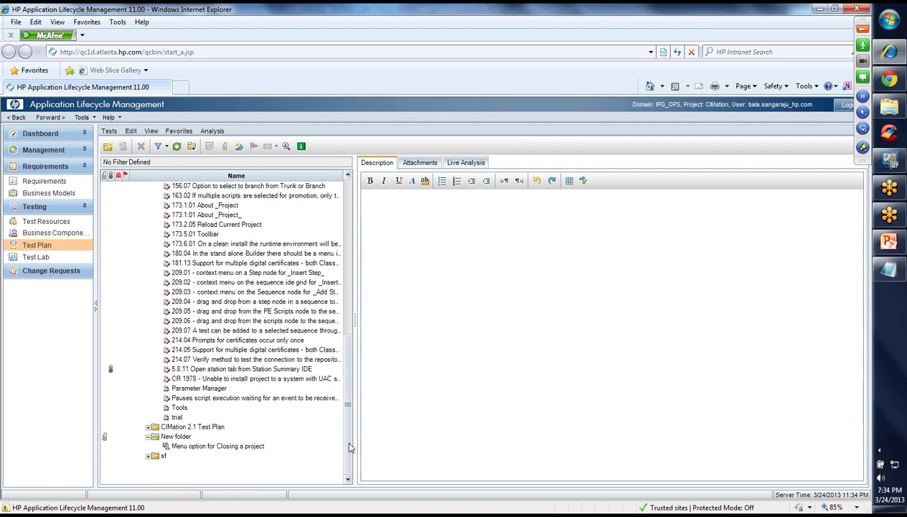
{"action": "left_click", "coordinate": [149, 457]}
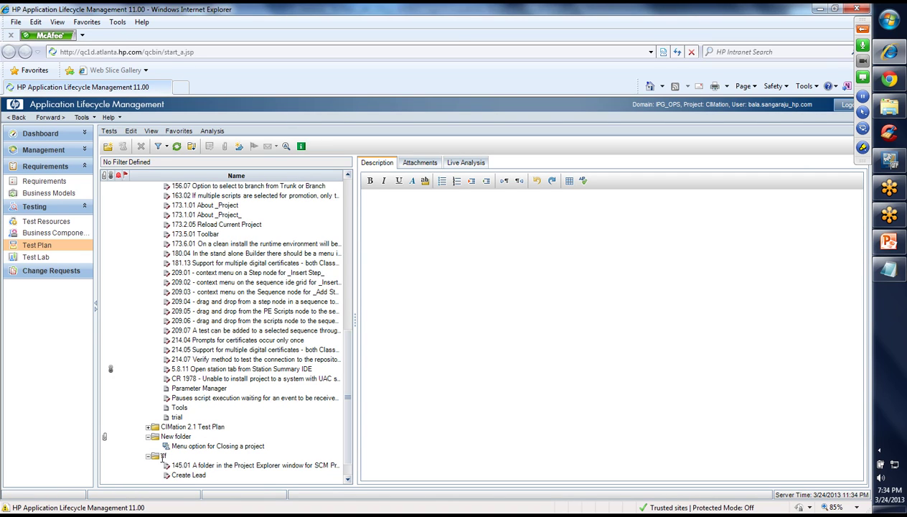
{"action": "left_click", "coordinate": [161, 455]}
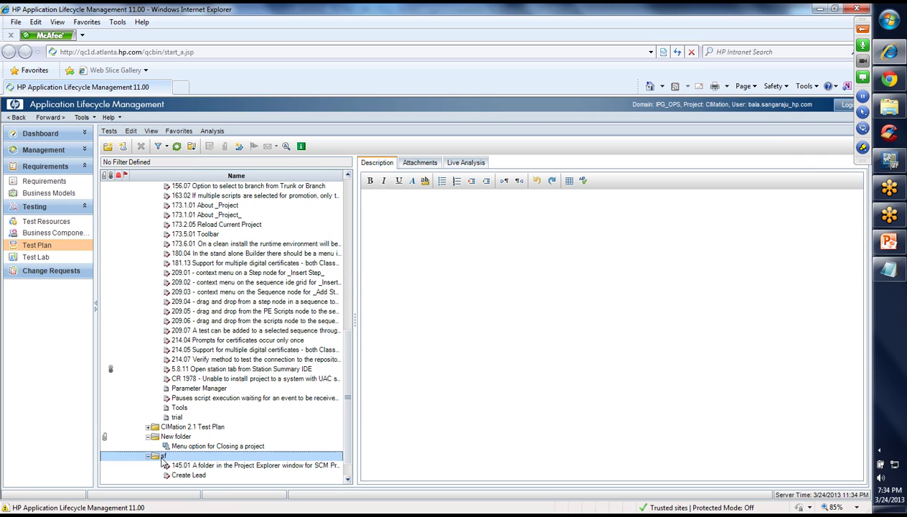
{"action": "left_click", "coordinate": [107, 145]}
{"action": "type", "text": "gm"}
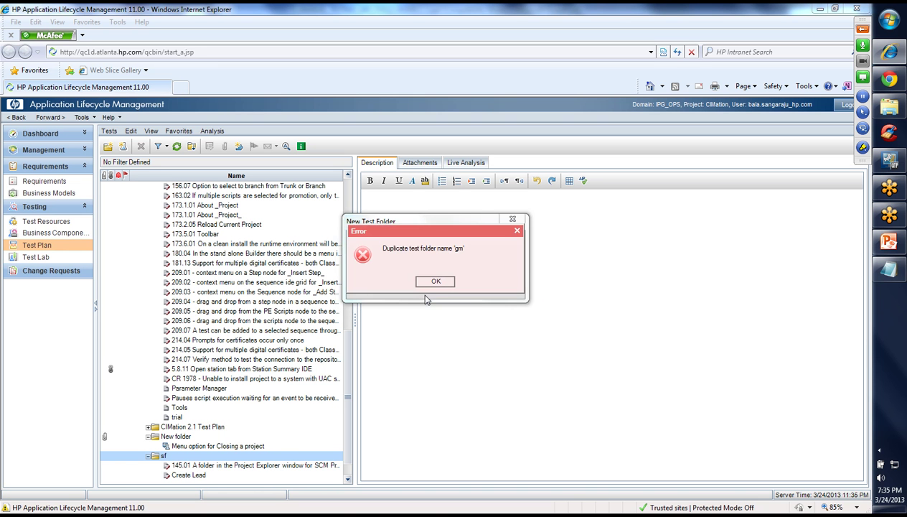
{"action": "left_click", "coordinate": [434, 282]}
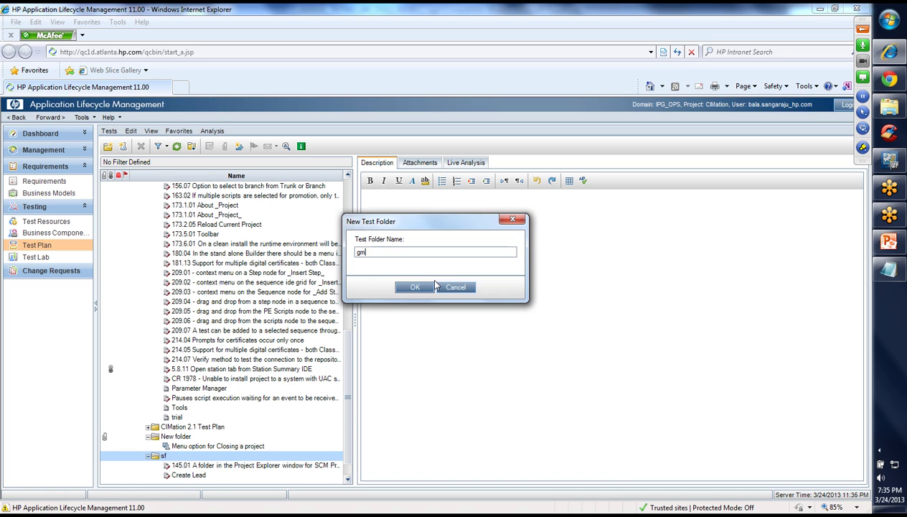
{"action": "left_click", "coordinate": [451, 287]}
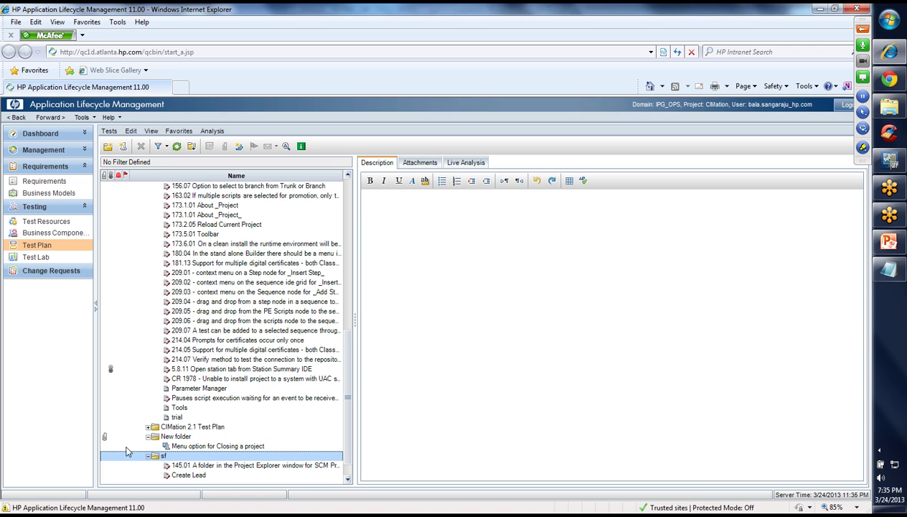
View the blank New Test form for the sf folder and close it without creating a test
{"action": "left_click", "coordinate": [122, 147]}
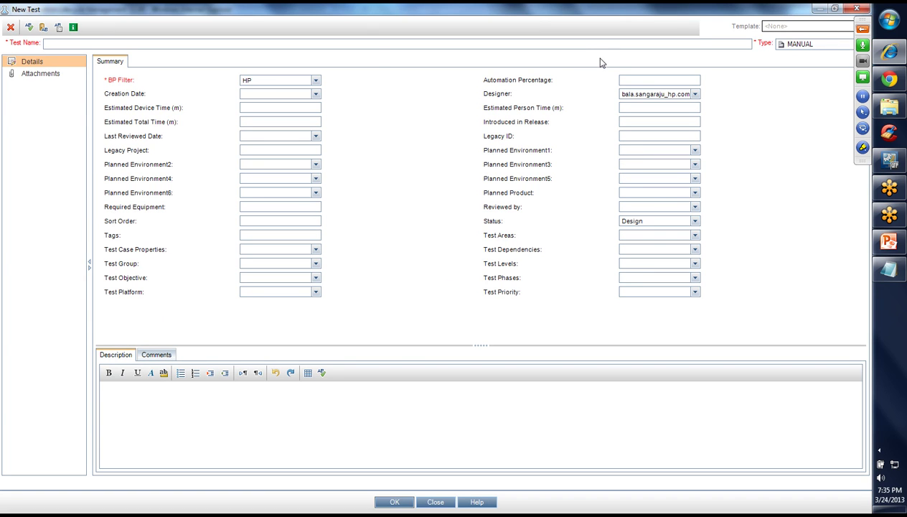
{"action": "left_click", "coordinate": [858, 8]}
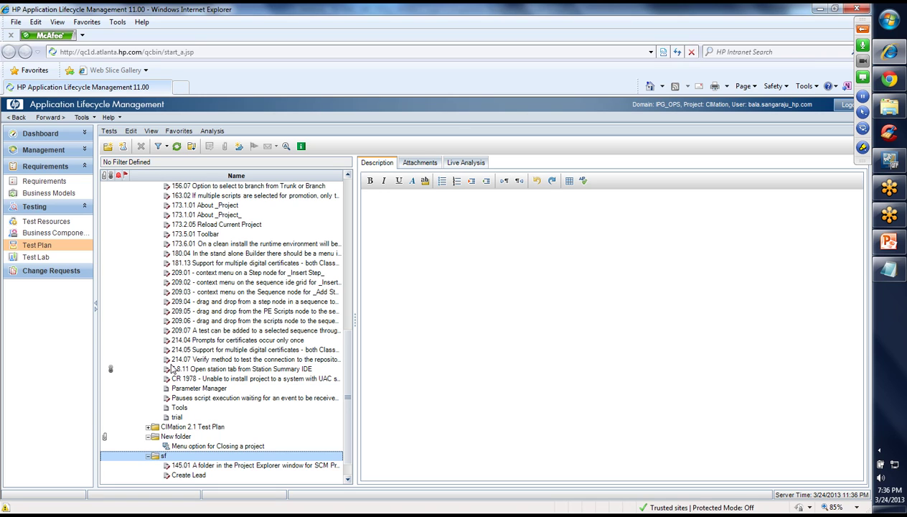
Start a new manual test in the sf folder named "GMail - Login - Verify successfull login"
{"action": "left_click", "coordinate": [123, 146]}
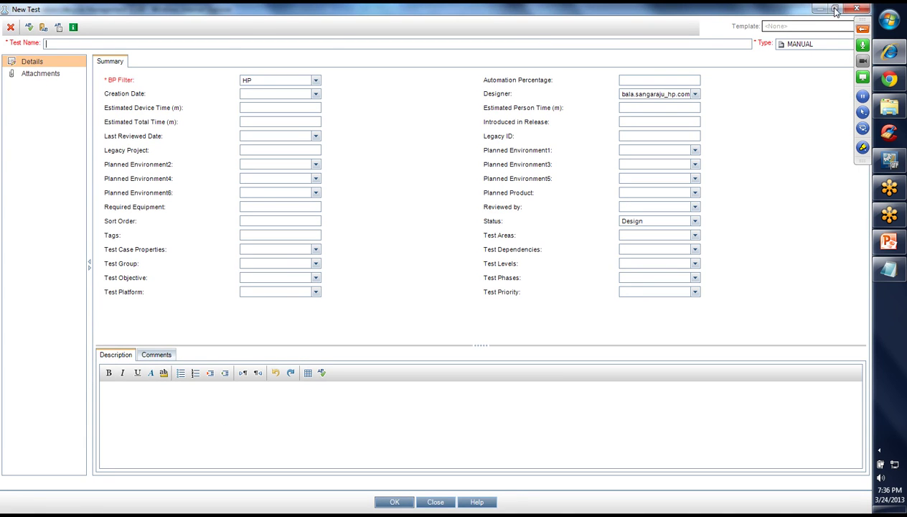
{"action": "left_click", "coordinate": [856, 8]}
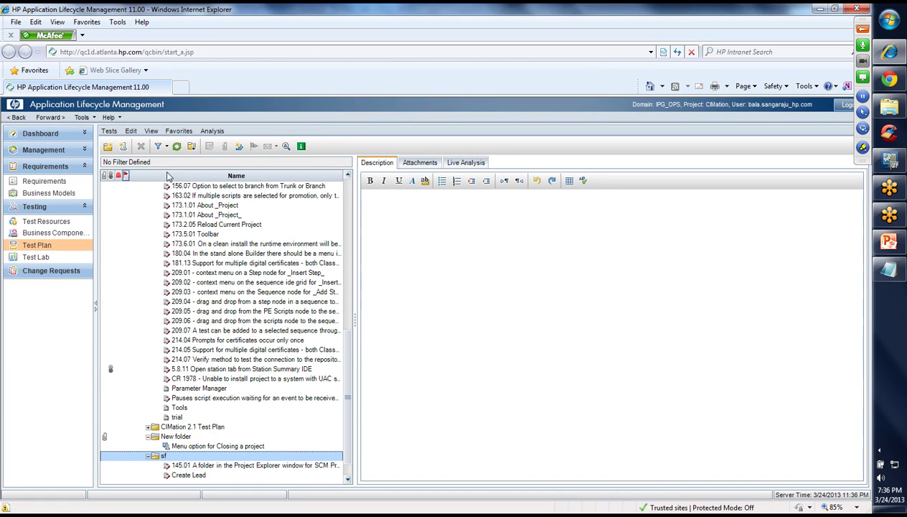
{"action": "right_click", "coordinate": [163, 456]}
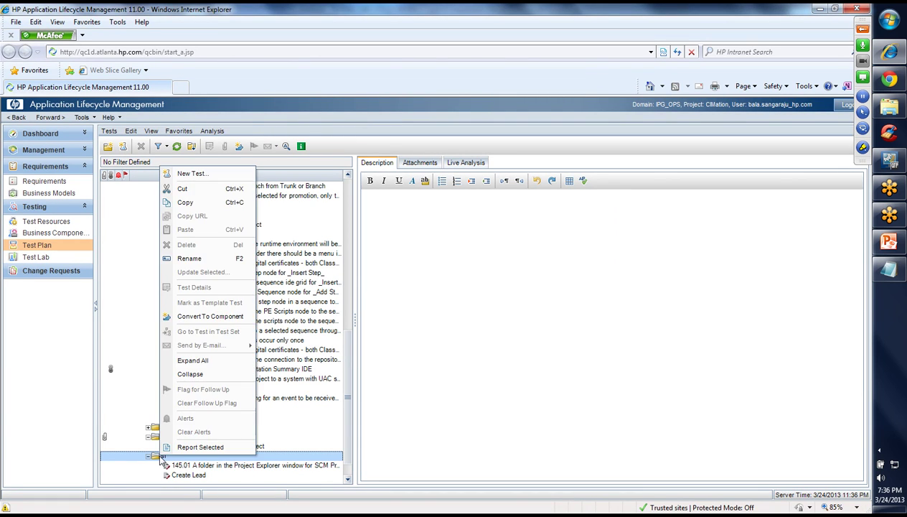
{"action": "left_click", "coordinate": [191, 174]}
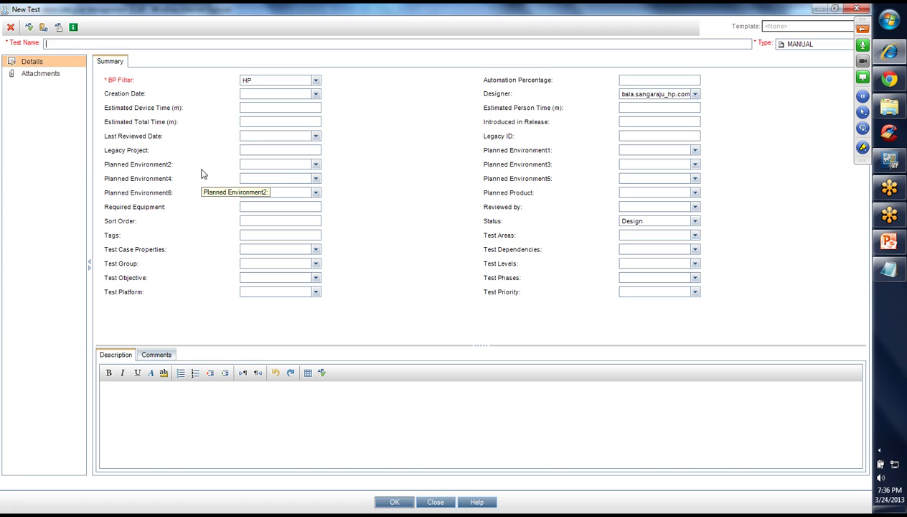
{"action": "type", "text": "GMail - Login - Verify successfull login"}
Try adding the release label "rel 200 -" before "Verify" in the test name, and remove it again
{"action": "double_click", "coordinate": [52, 44]}
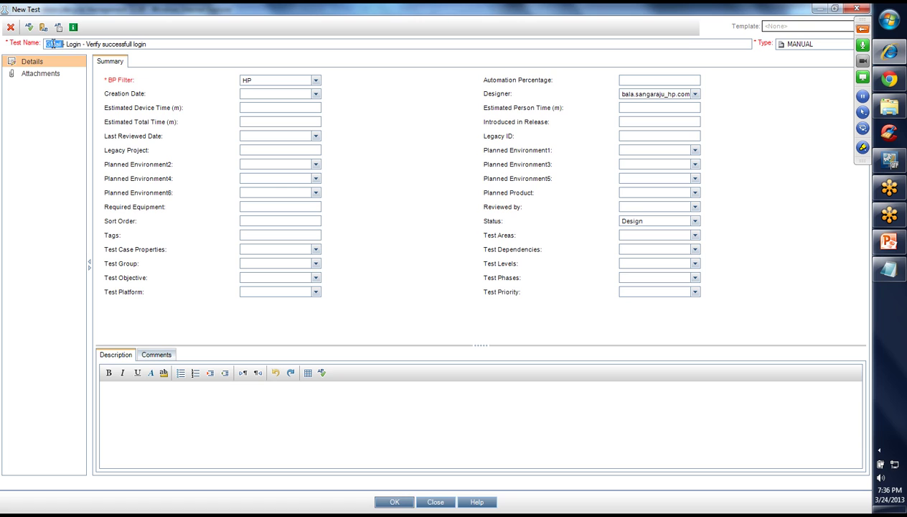
{"action": "double_click", "coordinate": [75, 44]}
{"action": "left_click", "coordinate": [86, 44]}
{"action": "type", "text": "rel "}
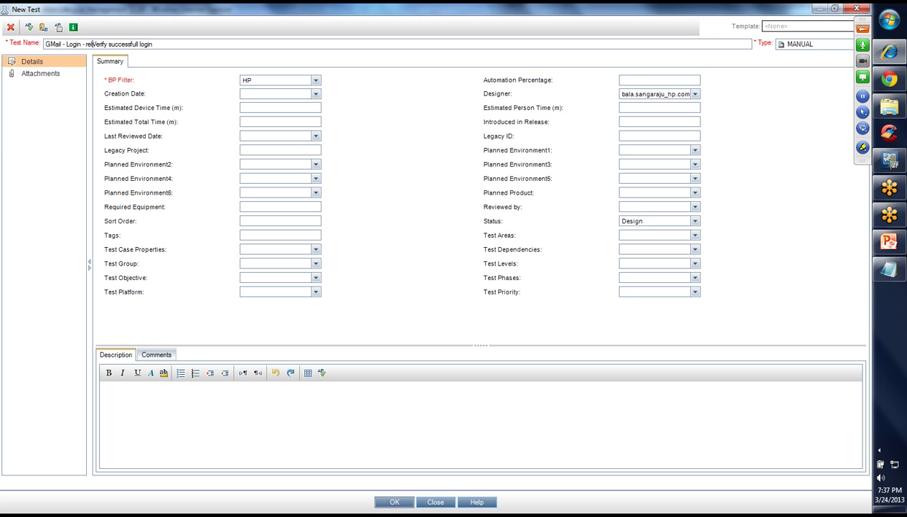
{"action": "type", "text": "200 -"}
{"action": "key", "text": "BackSpace"}
{"action": "key", "text": "BackSpace"}
{"action": "key", "text": "BackSpace"}
{"action": "key", "text": "BackSpace"}
{"action": "key", "text": "BackSpace"}
{"action": "key", "text": "BackSpace"}
{"action": "key", "text": "BackSpace"}
{"action": "key", "text": "BackSpace"}
{"action": "key", "text": "BackSpace"}
{"action": "key", "text": "BackSpace"}
{"action": "key", "text": "BackSpace"}
Set the new test's Creation Date to 3/24/2013 and its Test Case Properties to Manual
{"action": "left_click", "coordinate": [315, 94]}
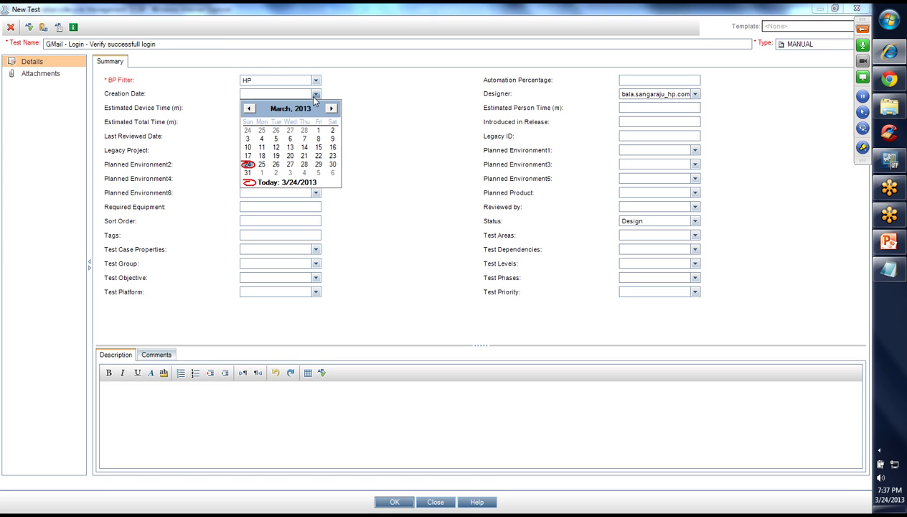
{"action": "left_click", "coordinate": [258, 183]}
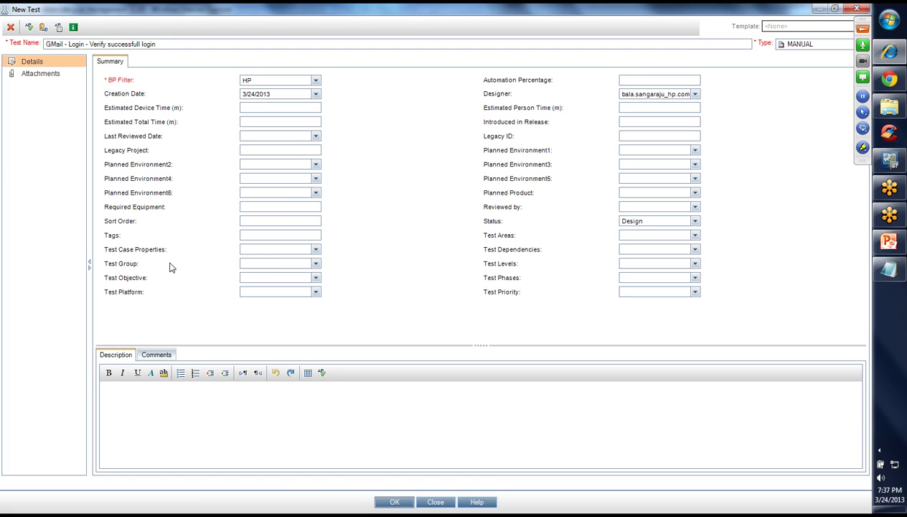
{"action": "left_click", "coordinate": [315, 250]}
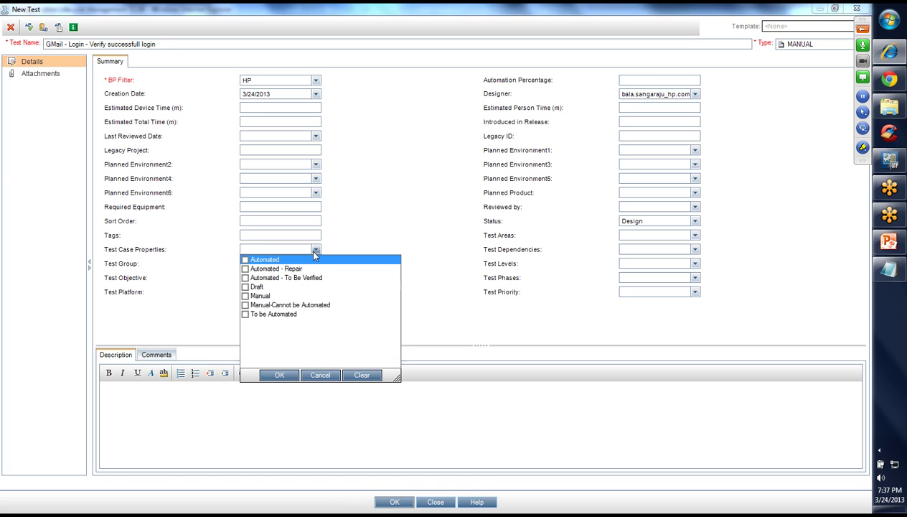
{"action": "left_click", "coordinate": [246, 296]}
{"action": "left_click", "coordinate": [278, 374]}
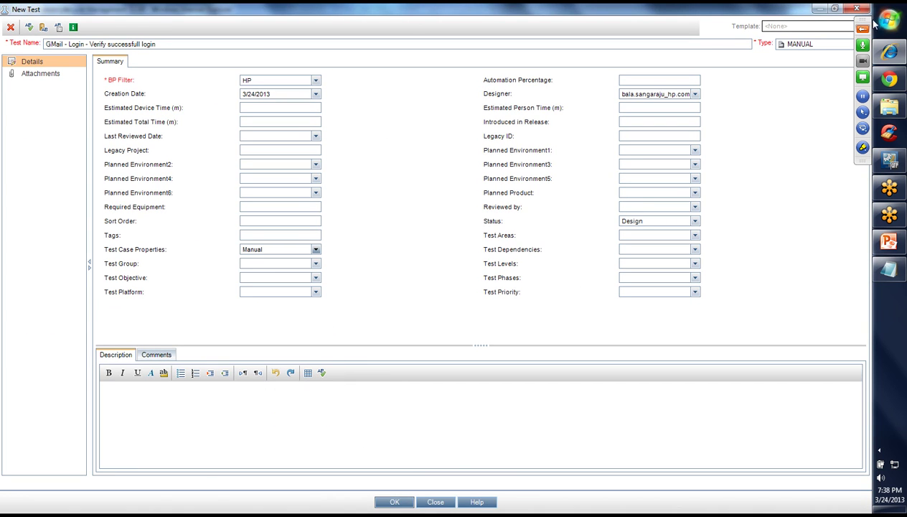
Review the available Status and BP Filter options without changing either value
{"action": "left_click", "coordinate": [694, 223]}
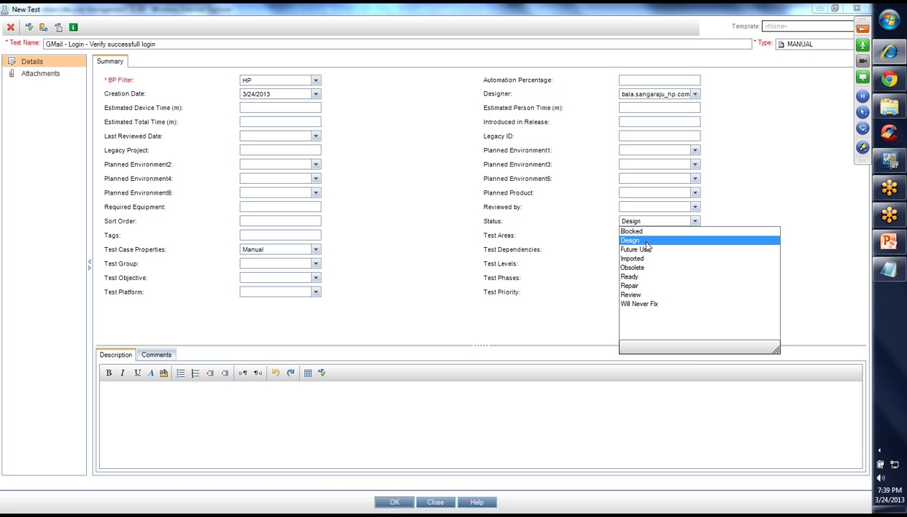
{"action": "left_click", "coordinate": [493, 197]}
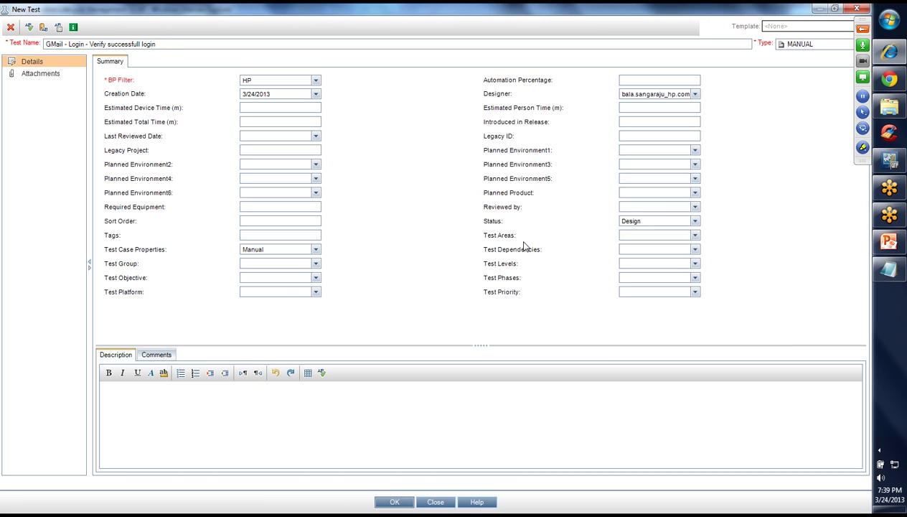
{"action": "left_click", "coordinate": [315, 81]}
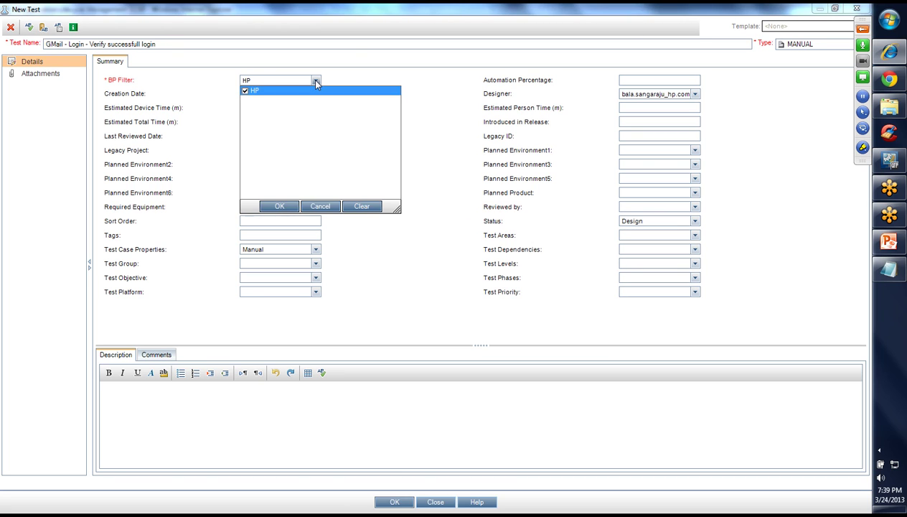
{"action": "left_click", "coordinate": [315, 206]}
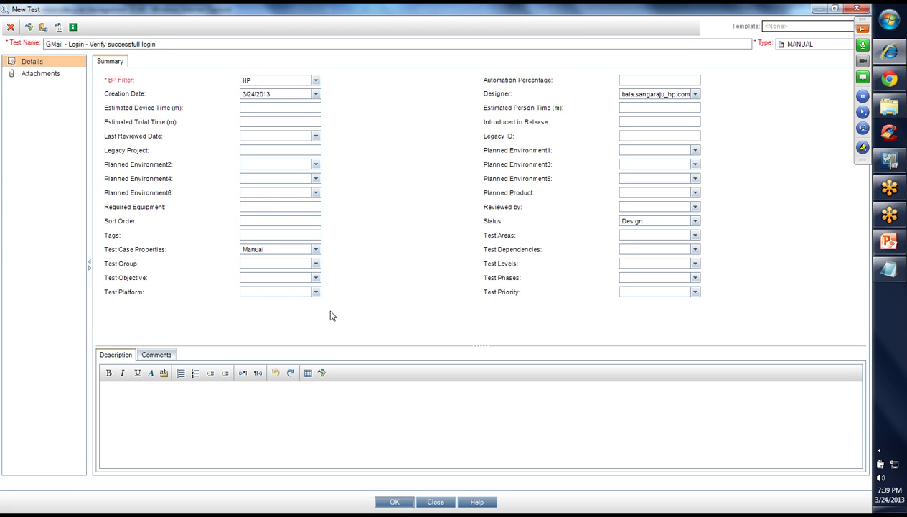
Enter "little brief descrption about login functionality" as the new test's description
{"action": "left_click", "coordinate": [163, 439]}
{"action": "double_click", "coordinate": [99, 45]}
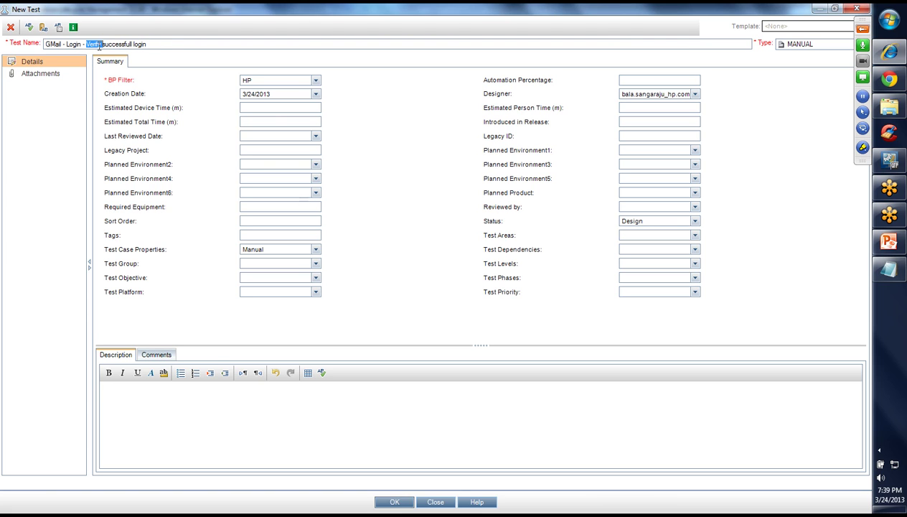
{"action": "left_click", "coordinate": [110, 406]}
{"action": "type", "text": "little br"}
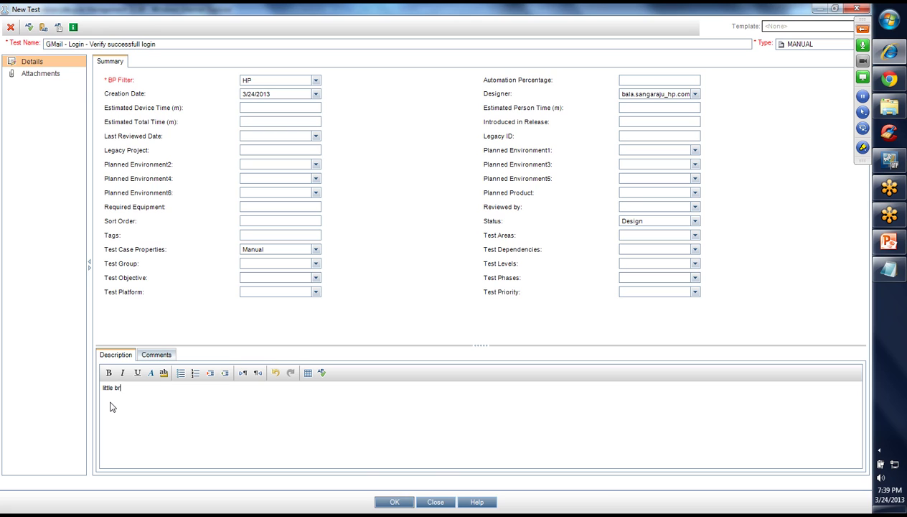
{"action": "type", "text": "descrption about login functionality"}
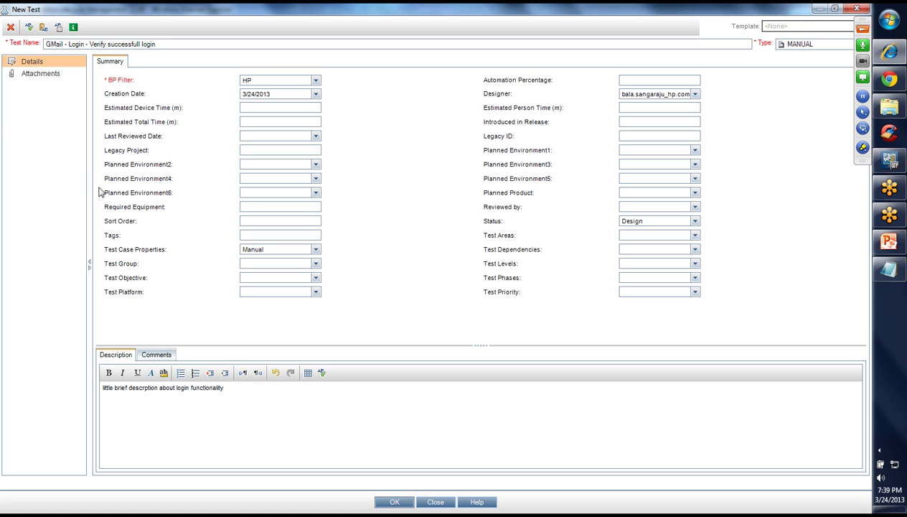
Check the new test's attachments page, return to its details, and create the test
{"action": "left_click", "coordinate": [50, 80]}
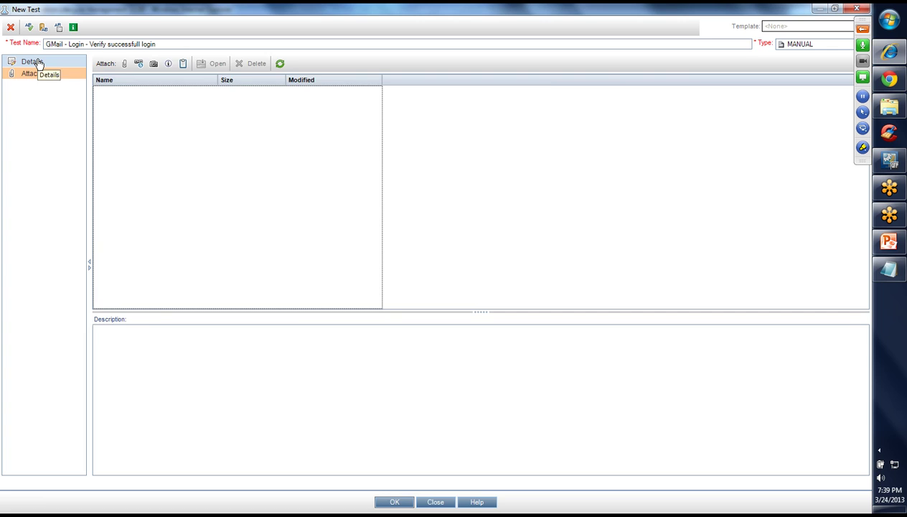
{"action": "left_click", "coordinate": [35, 62]}
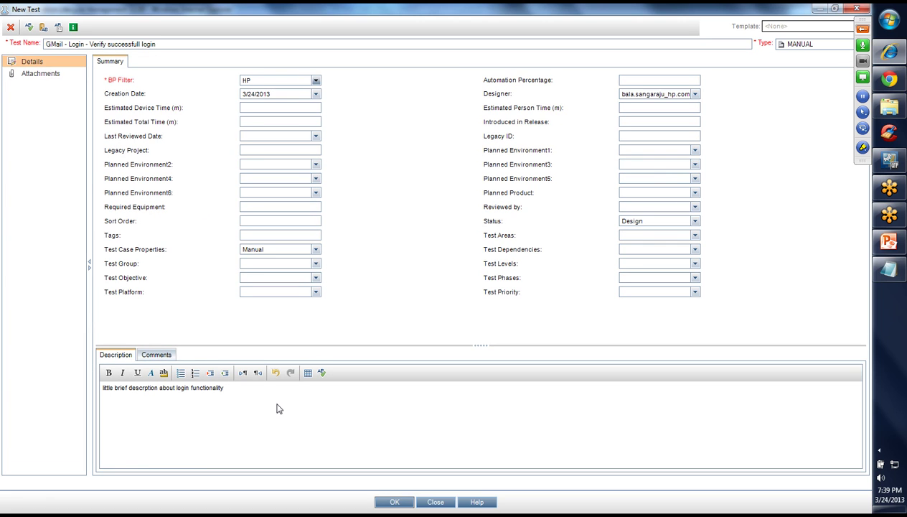
{"action": "left_click", "coordinate": [244, 391]}
{"action": "key", "text": "Return"}
{"action": "left_click", "coordinate": [393, 502]}
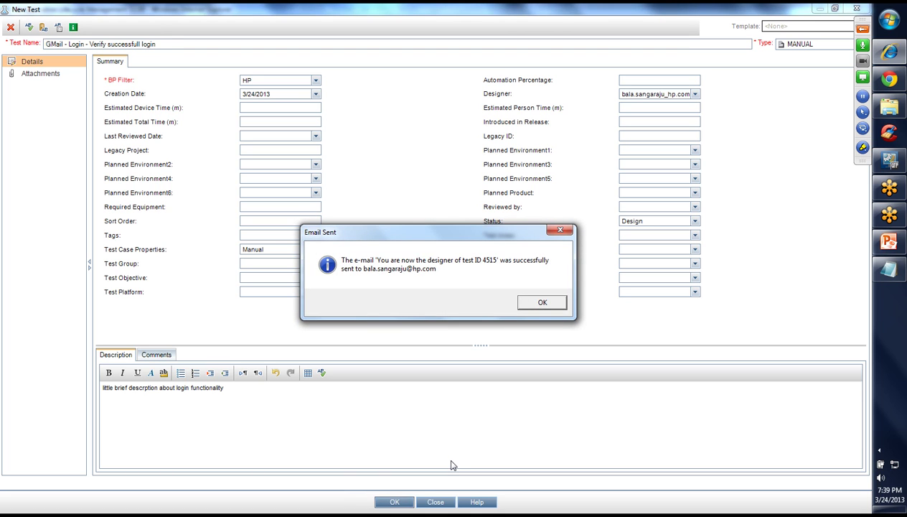
{"action": "left_click", "coordinate": [541, 303]}
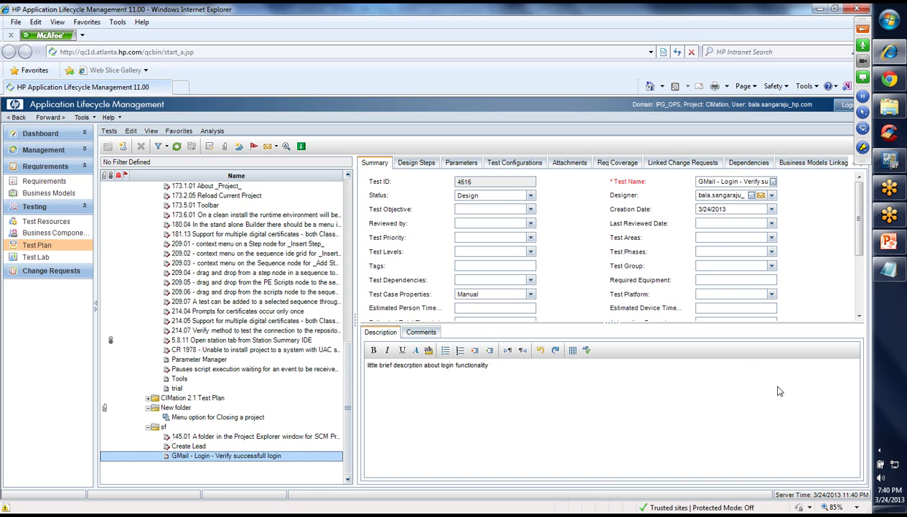
{"action": "left_click", "coordinate": [646, 462]}
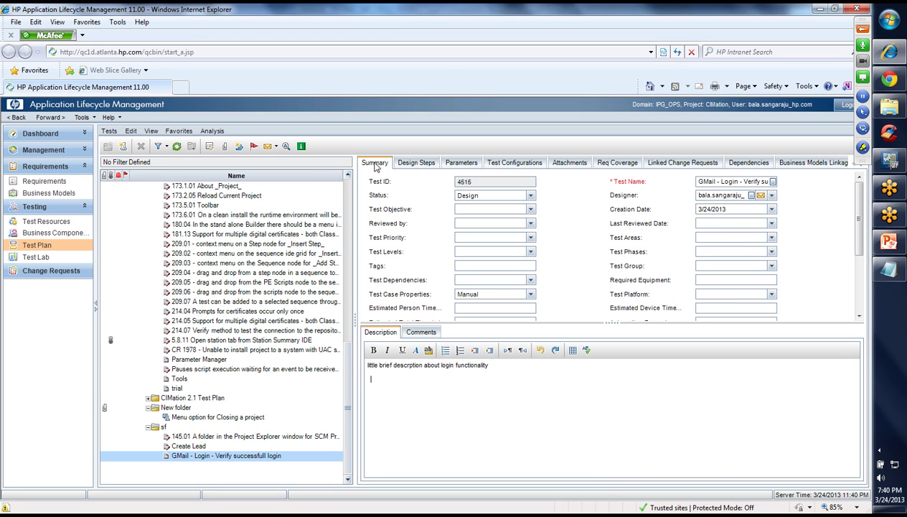
Add design step 1 to the GMail login test with description "Navigate gmail.com url" and expected result "gmail.com url will navigate"
{"action": "left_click", "coordinate": [409, 165]}
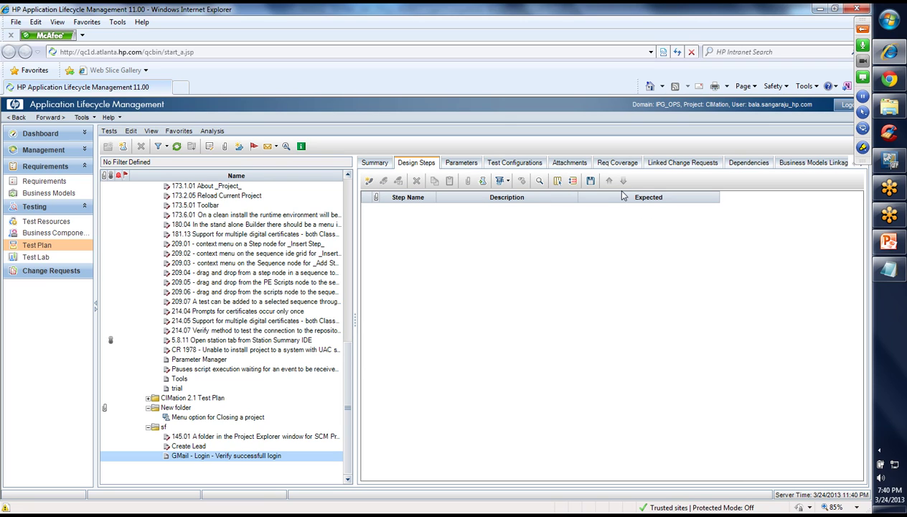
{"action": "left_click", "coordinate": [370, 182]}
{"action": "left_click", "coordinate": [351, 200]}
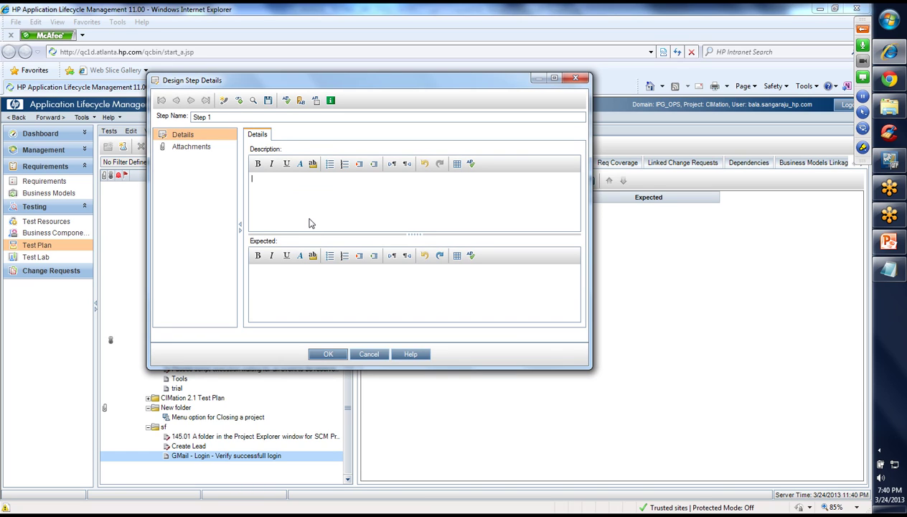
{"action": "type", "text": "L"}
{"action": "type", "text": "Navigate"}
{"action": "type", "text": " gmail"}
{"action": "type", "text": ".com "}
{"action": "type", "text": "url"}
{"action": "left_click", "coordinate": [314, 290]}
{"action": "type", "text": "gmail.com url will "}
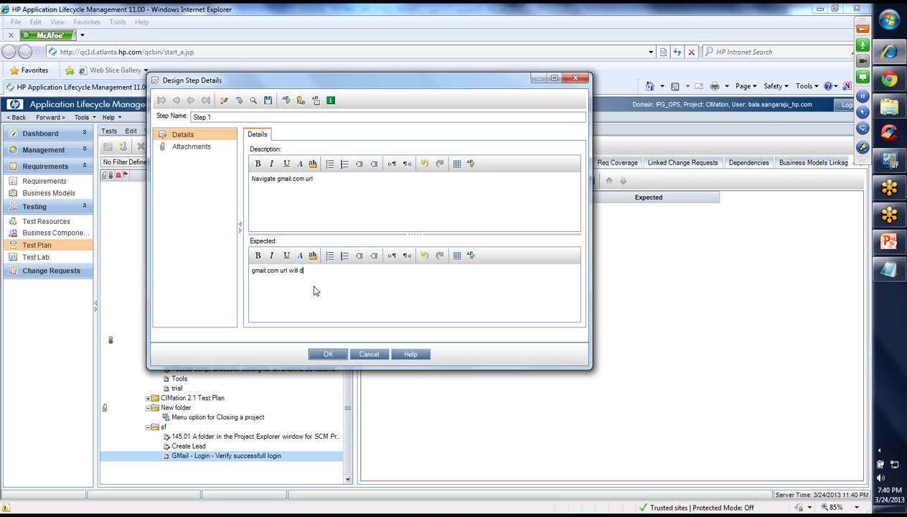
{"action": "type", "text": "navigate"}
{"action": "left_click", "coordinate": [326, 356]}
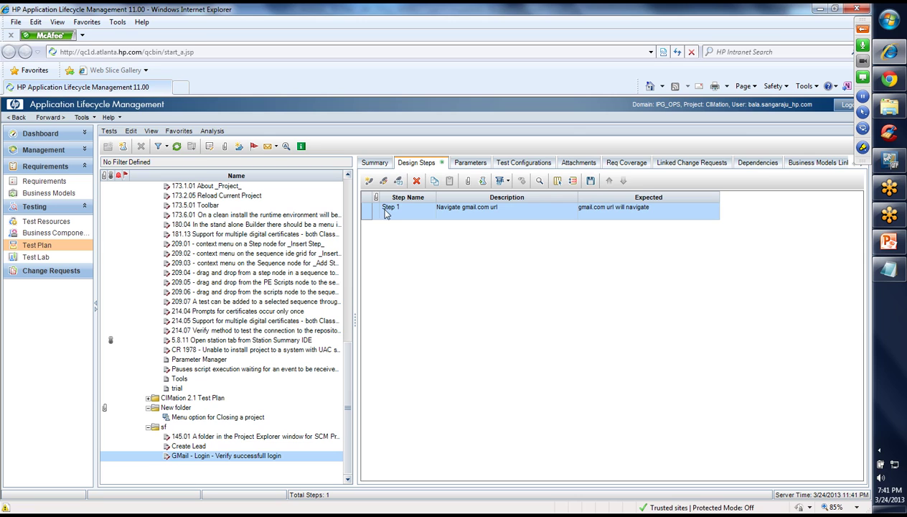
Add design step 2 with description "Enter correct UN for UserName text box" and expected result "UserName will accept"
{"action": "left_click", "coordinate": [369, 181]}
{"action": "left_click", "coordinate": [346, 191]}
{"action": "type", "text": "Enter co"}
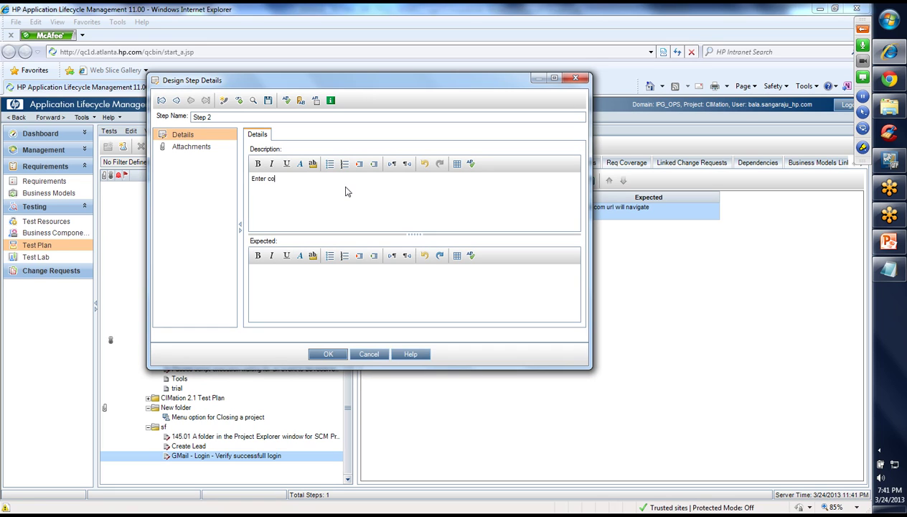
{"action": "type", "text": "rrect UN for your"}
{"action": "key", "text": "BackSpace"}
{"action": "key", "text": "BackSpace"}
{"action": "key", "text": "BackSpace"}
{"action": "key", "text": "BackSpace"}
{"action": "type", "text": "UserName text box"}
{"action": "left_click", "coordinate": [317, 298]}
{"action": "type", "text": "UserNam"}
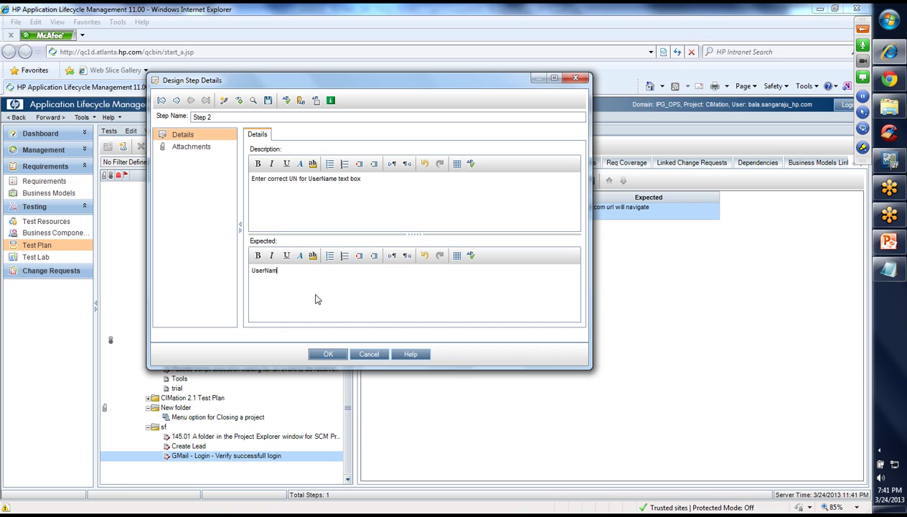
{"action": "type", "text": "e will accept"}
Add design step 3 with description "Enter Correct pw for Password text box" and expected result "Password will accept"
{"action": "left_click", "coordinate": [222, 101]}
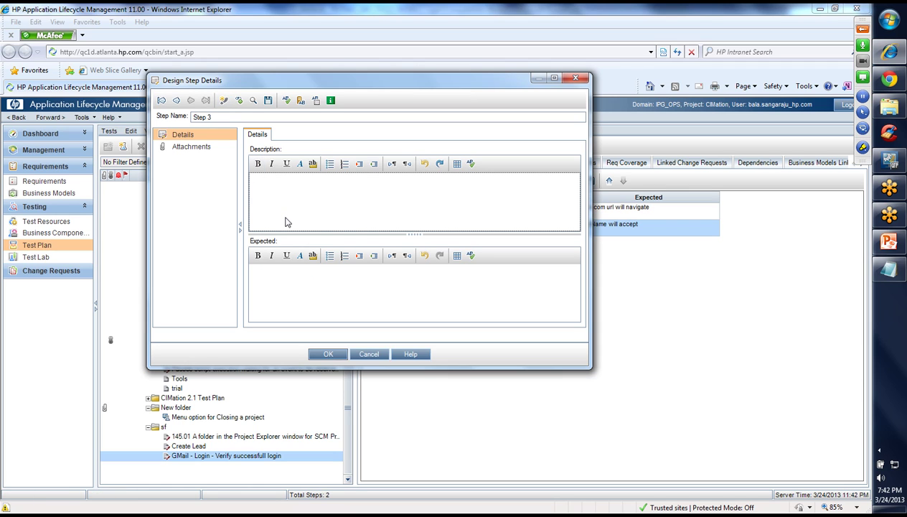
{"action": "type", "text": "Enter Correct"}
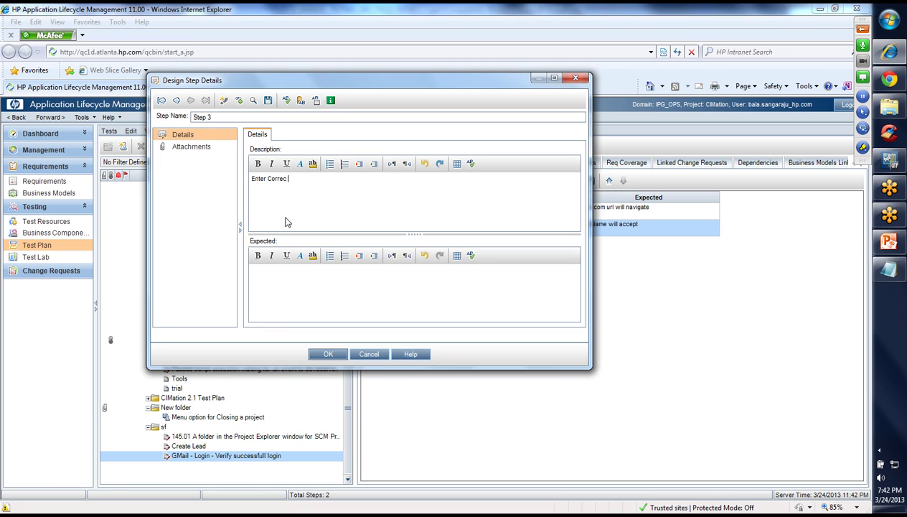
{"action": "key", "text": "BackSpace"}
{"action": "key", "text": "BackSpace"}
{"action": "key", "text": "BackSpace"}
{"action": "type", "text": "ect pw for Password text box"}
{"action": "left_click", "coordinate": [287, 297]}
{"action": "type", "text": "Passwor"}
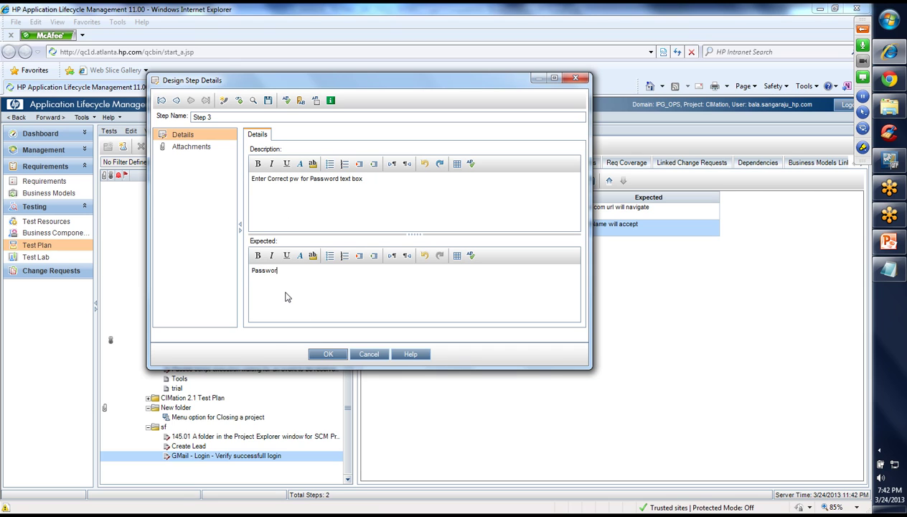
{"action": "type", "text": "d will accept"}
Add design step 4 with description "Click on SignIn Button" and expected result "Gmail Home page will display", and save the steps
{"action": "left_click", "coordinate": [224, 101]}
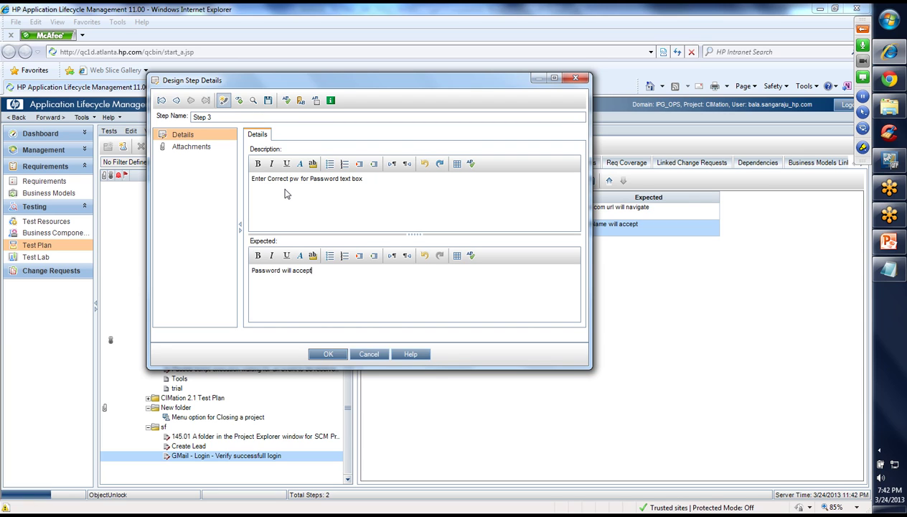
{"action": "type", "text": "Click on SignIn Button"}
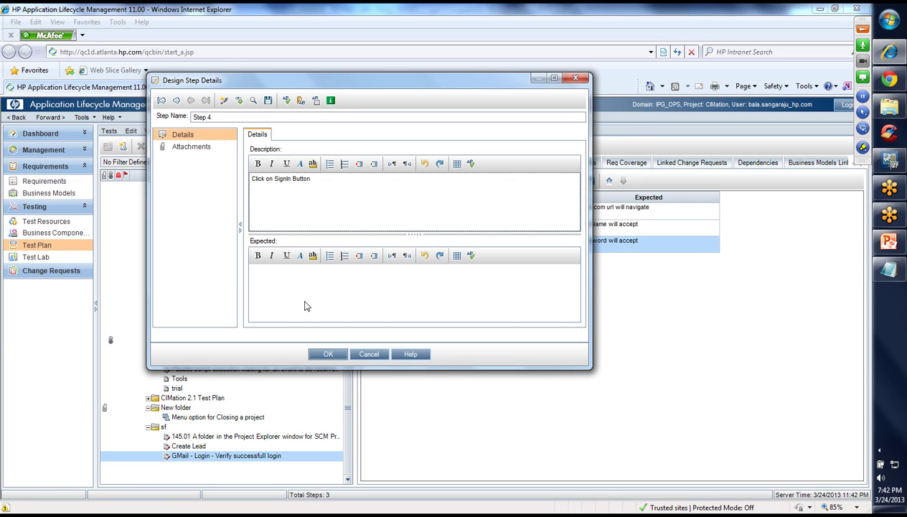
{"action": "type", "text": "Use"}
{"action": "key", "text": "BackSpace"}
{"action": "key", "text": "BackSpace"}
{"action": "key", "text": "BackSpace"}
{"action": "type", "text": "ail Home page will display"}
{"action": "left_click", "coordinate": [335, 352]}
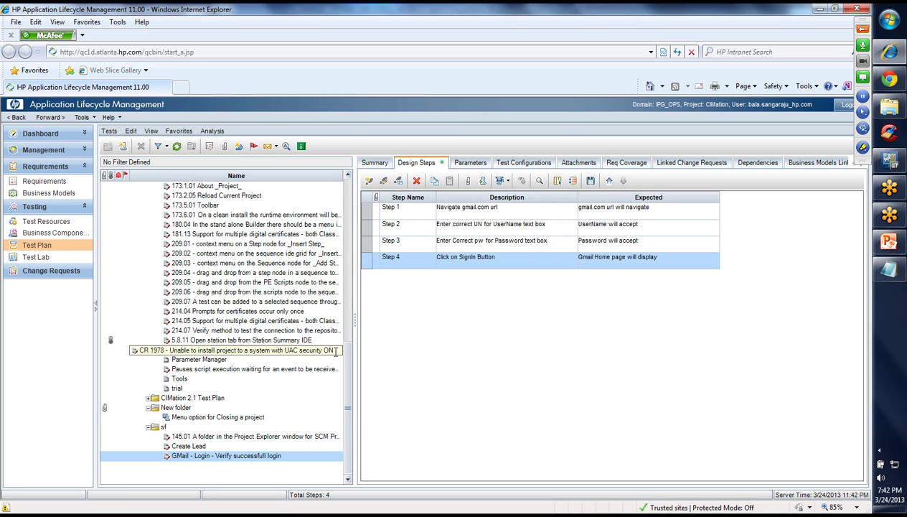
Review design step 1's details and attachments, and check the summary fields of the GMail login test
{"action": "left_click", "coordinate": [444, 208]}
{"action": "double_click", "coordinate": [444, 209]}
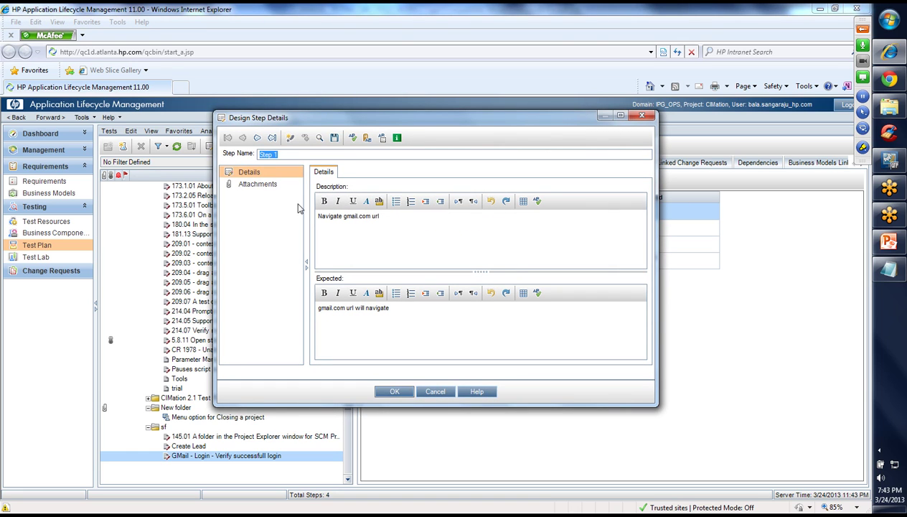
{"action": "left_click", "coordinate": [269, 185]}
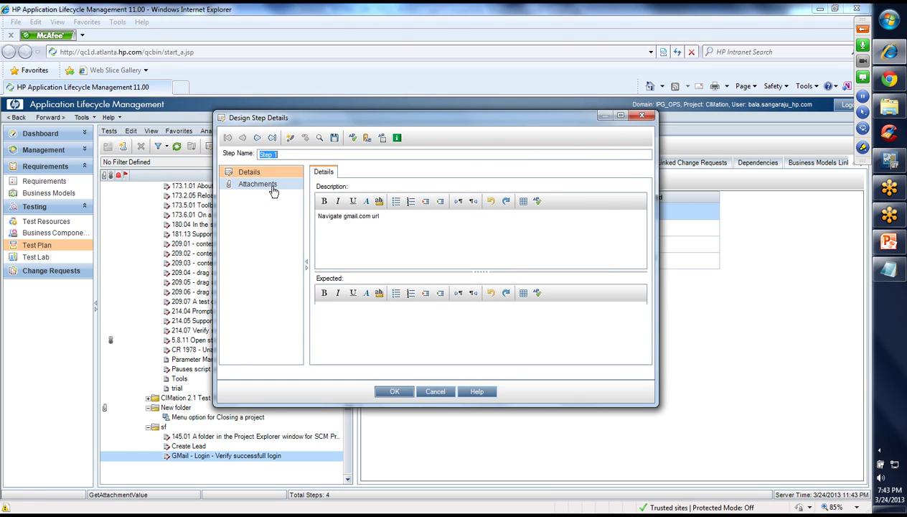
{"action": "left_click", "coordinate": [255, 174]}
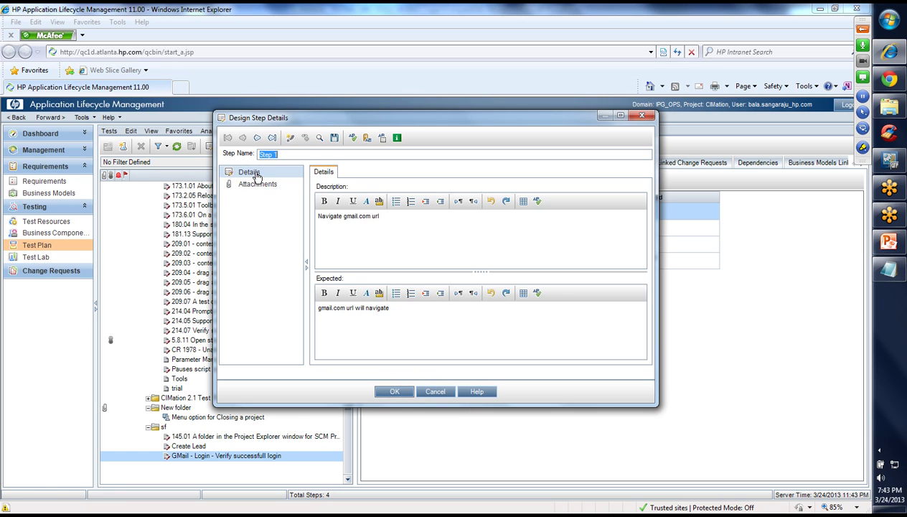
{"action": "left_click", "coordinate": [395, 391]}
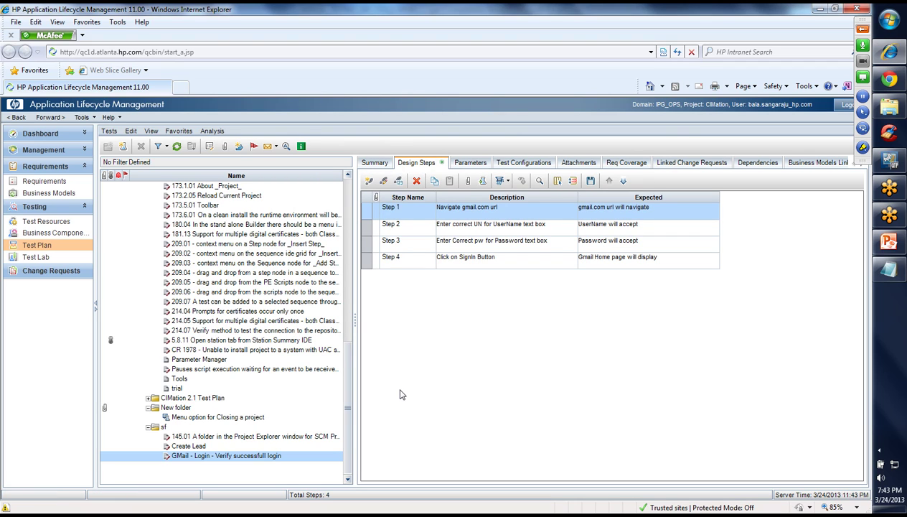
{"action": "left_click", "coordinate": [376, 164]}
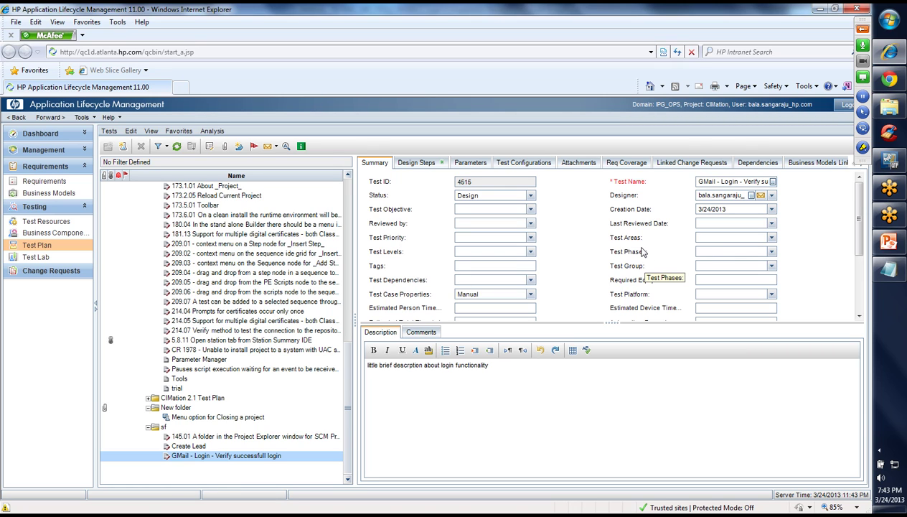
{"action": "left_click", "coordinate": [417, 163]}
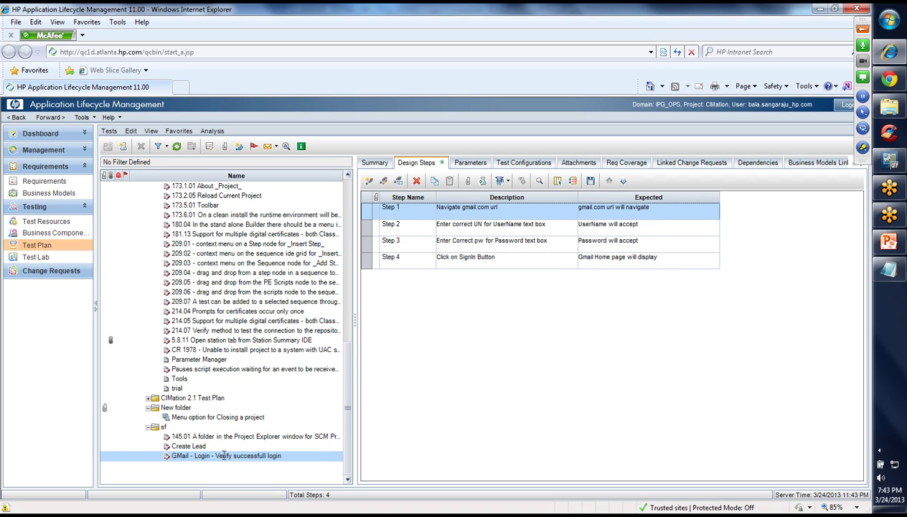
Copy the "GMail - Login - Verify successfull login" test and paste it into the sf folder
{"action": "left_click", "coordinate": [162, 427]}
{"action": "left_click", "coordinate": [161, 427]}
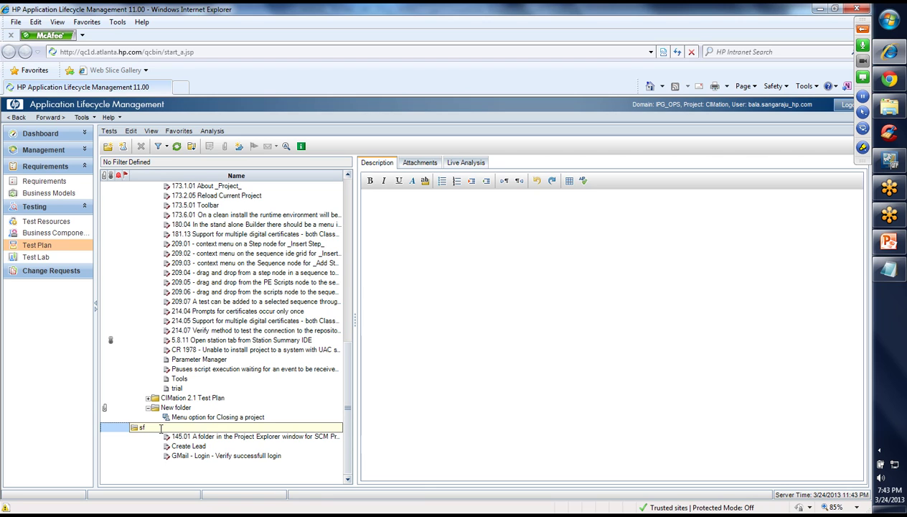
{"action": "key", "text": "Return"}
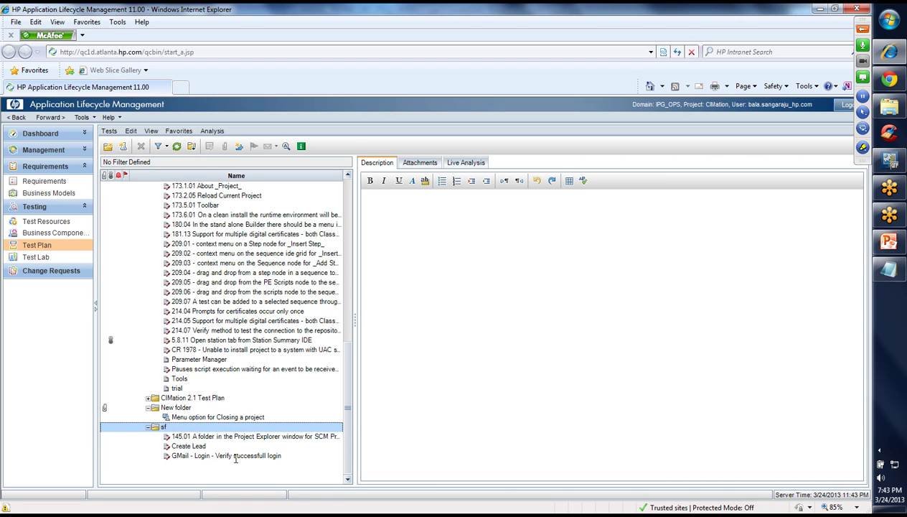
{"action": "left_click", "coordinate": [235, 457]}
{"action": "left_click", "coordinate": [235, 456]}
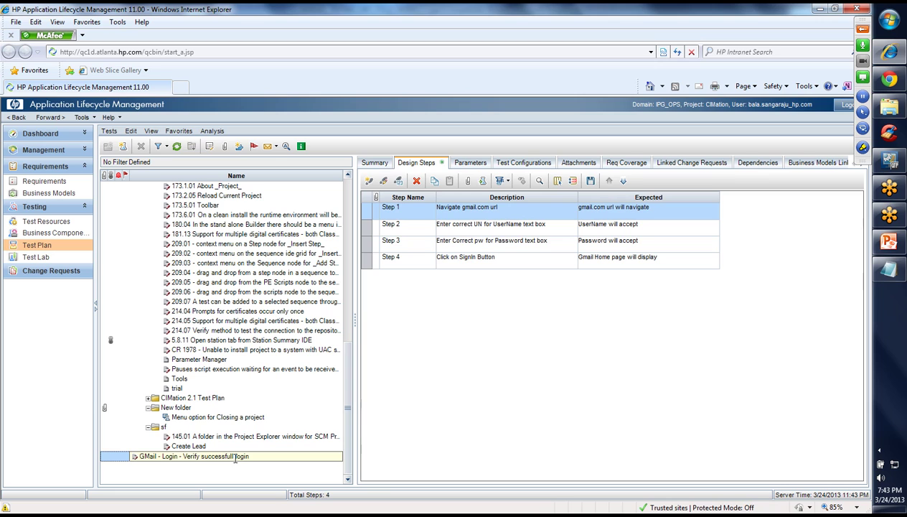
{"action": "key", "text": "Return"}
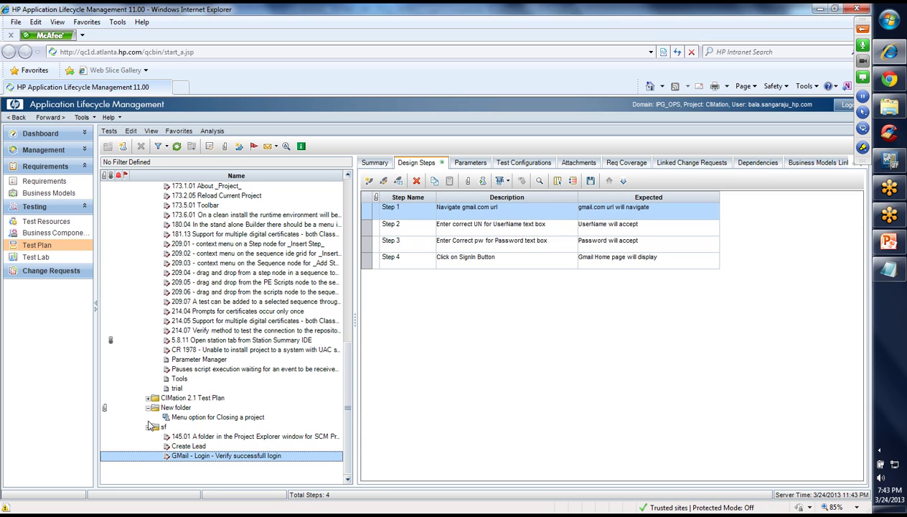
{"action": "right_click", "coordinate": [178, 455]}
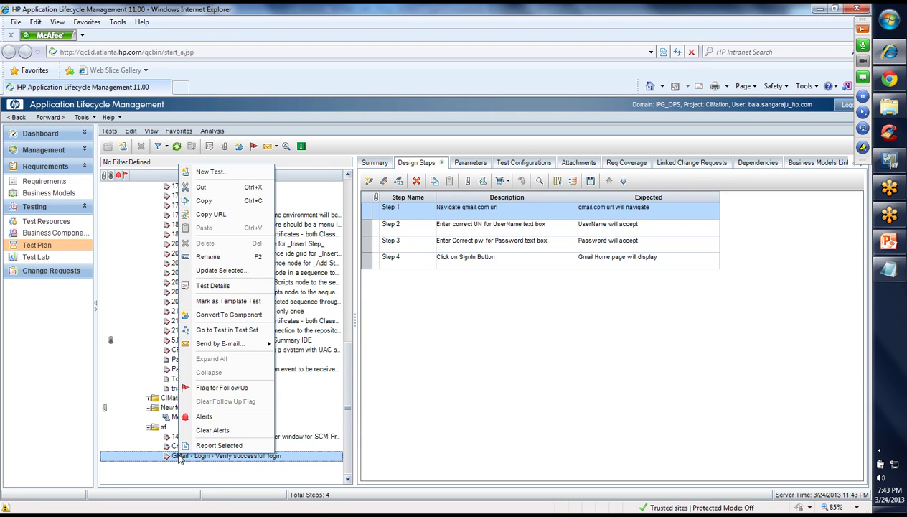
{"action": "left_click", "coordinate": [196, 204]}
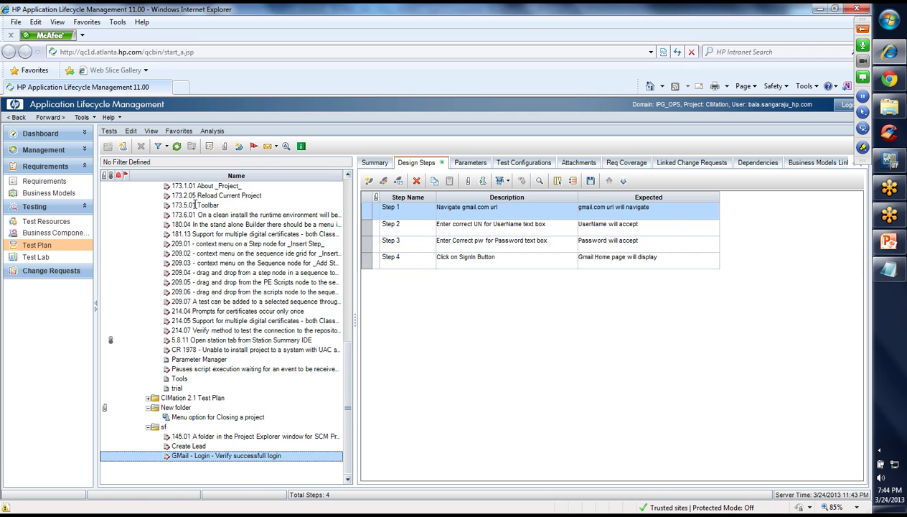
{"action": "right_click", "coordinate": [158, 427]}
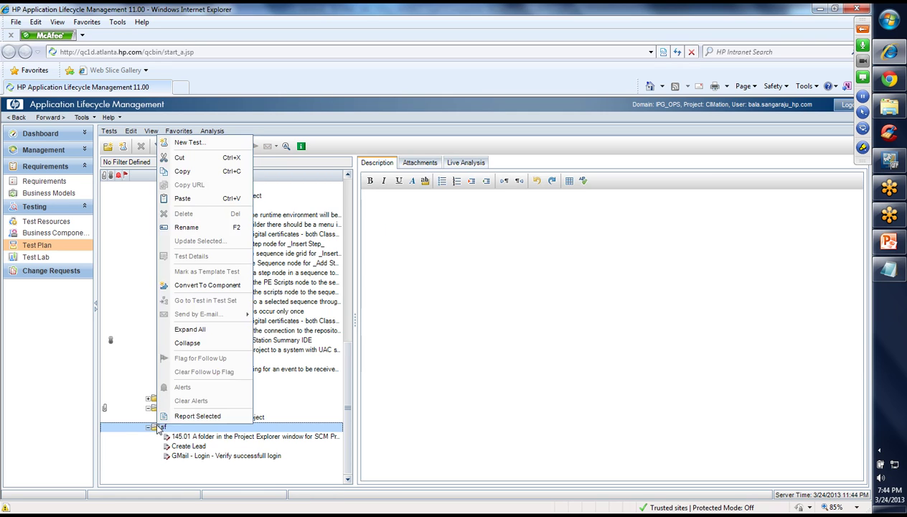
{"action": "left_click", "coordinate": [200, 199]}
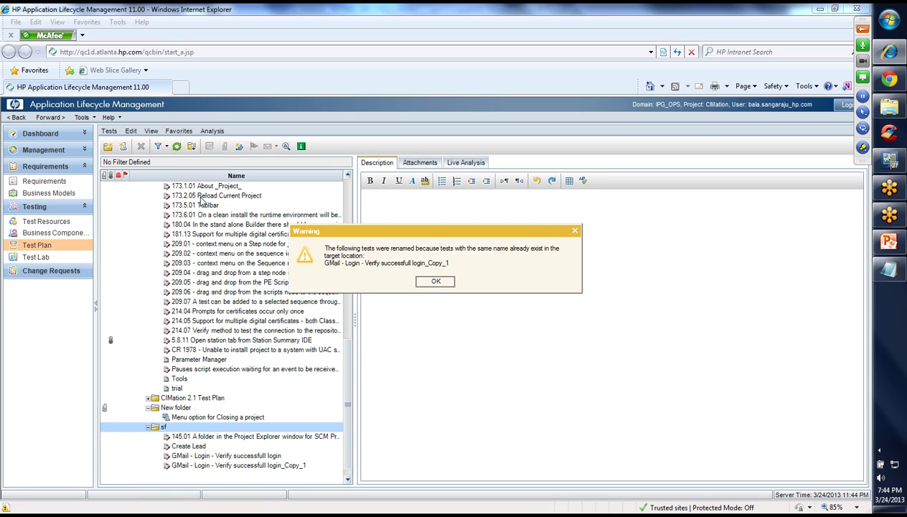
{"action": "left_click", "coordinate": [422, 283]}
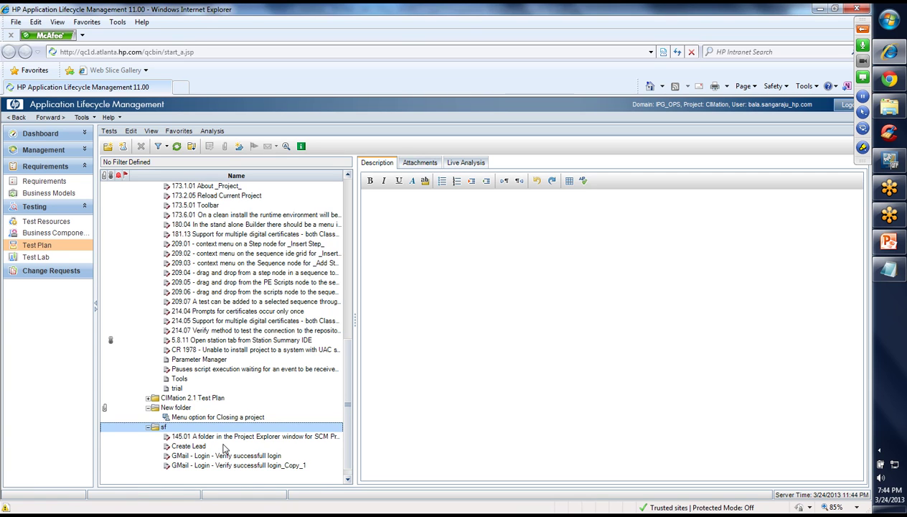
Rename the copied test as "GMail - Login - Verify un-successfull login for correct UN and Incorrrect pw"
{"action": "left_click", "coordinate": [227, 466]}
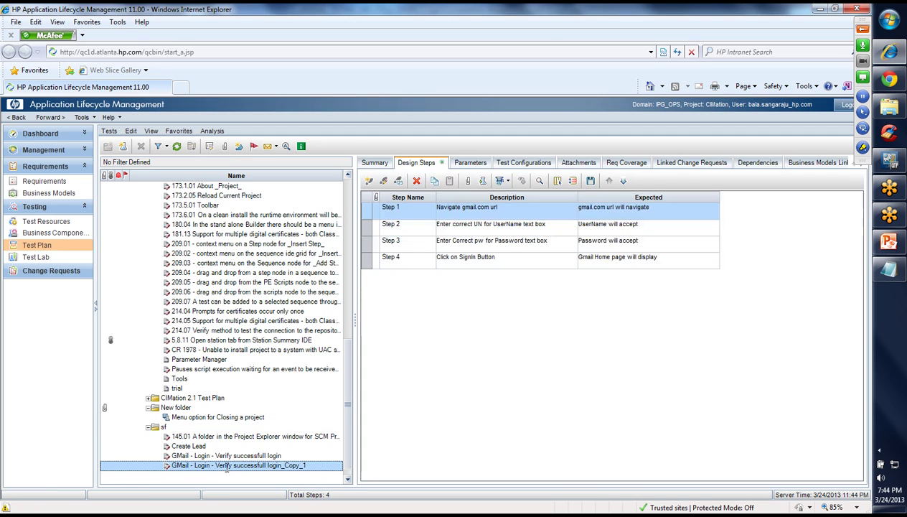
{"action": "left_click", "coordinate": [226, 465]}
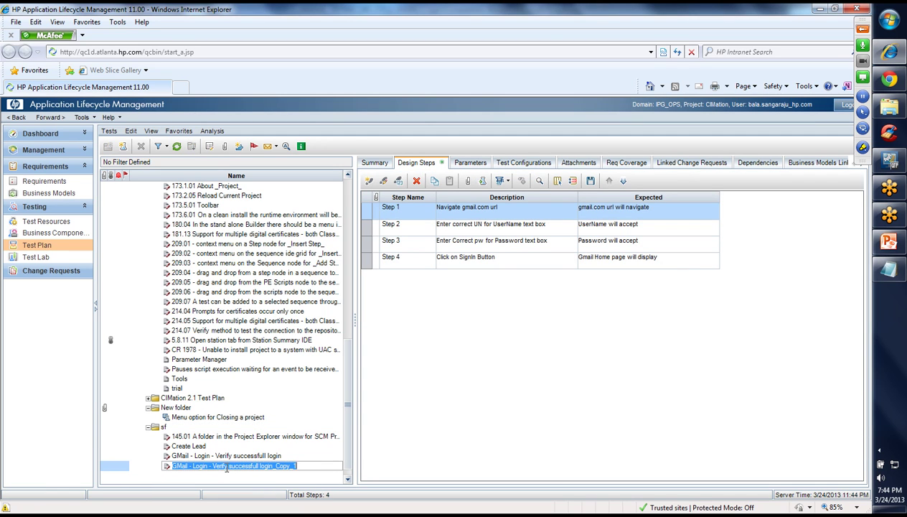
{"action": "key", "text": "End"}
{"action": "key", "text": "BackSpace"}
{"action": "key", "text": "BackSpace"}
{"action": "key", "text": "BackSpace"}
{"action": "key", "text": "BackSpace"}
{"action": "key", "text": "BackSpace"}
{"action": "key", "text": "BackSpace"}
{"action": "key", "text": "BackSpace"}
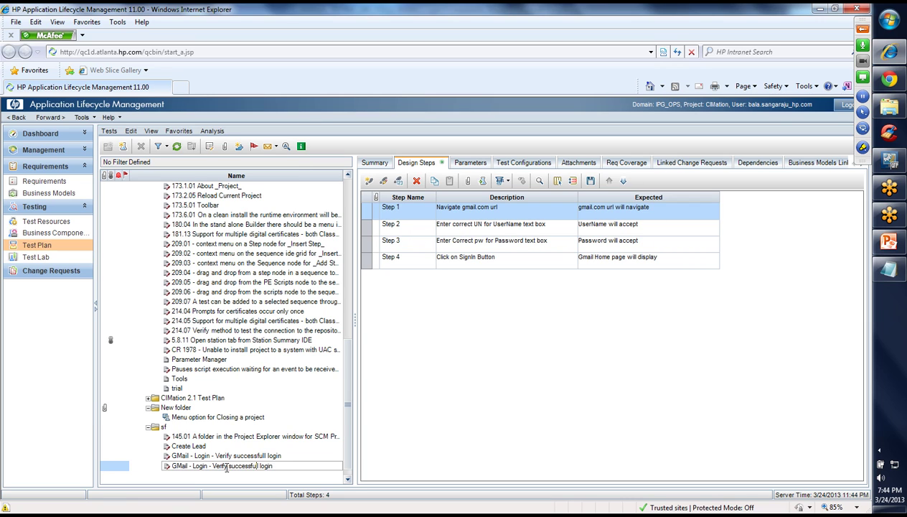
{"action": "left_click", "coordinate": [226, 466]}
{"action": "type", "text": "un- for comrect UN and Inc"}
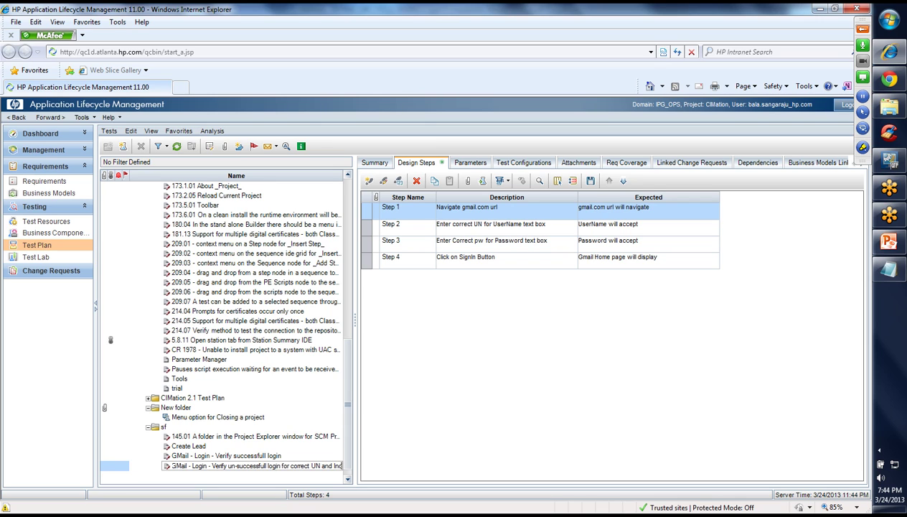
{"action": "type", "text": "orrrect pw"}
{"action": "key", "text": "Return"}
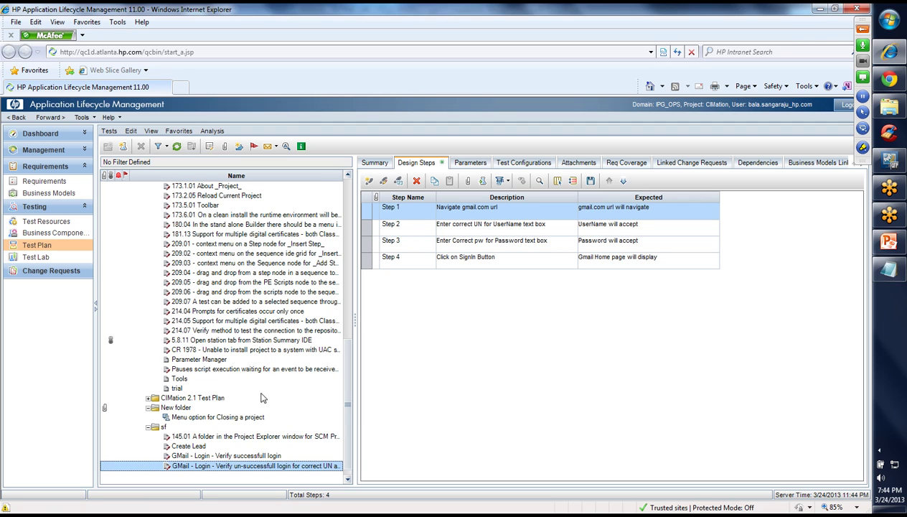
Change the description of the copied test's step 3 to "Enter In-Correct pw for Password text box"
{"action": "left_click", "coordinate": [465, 228]}
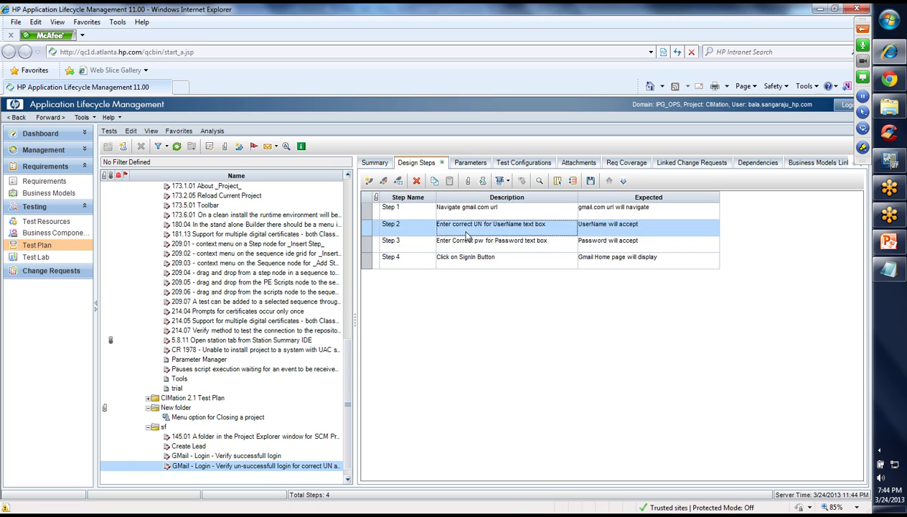
{"action": "left_click", "coordinate": [453, 244]}
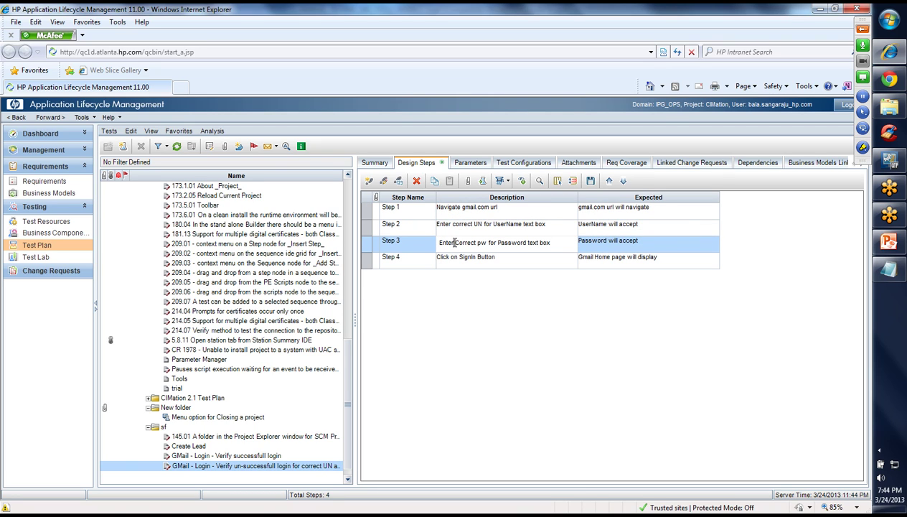
{"action": "type", "text": "In"}
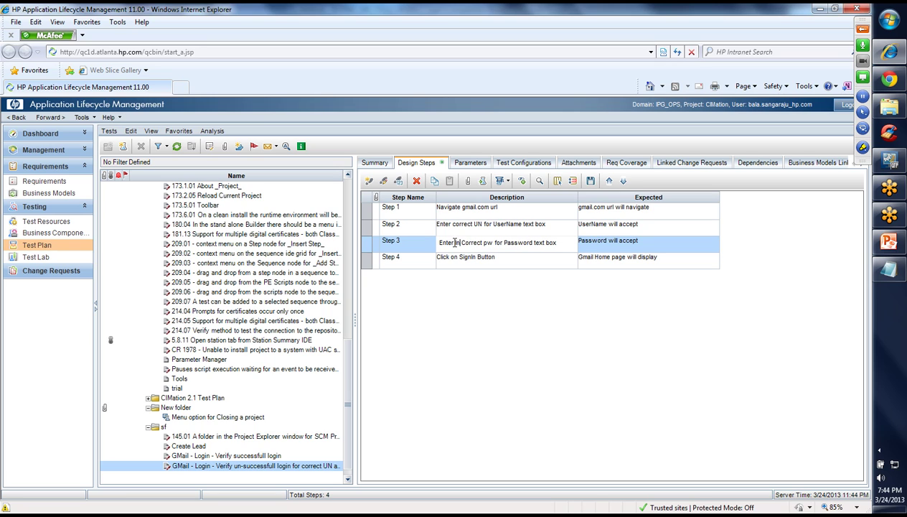
{"action": "type", "text": "-"}
{"action": "left_click", "coordinate": [347, 479]}
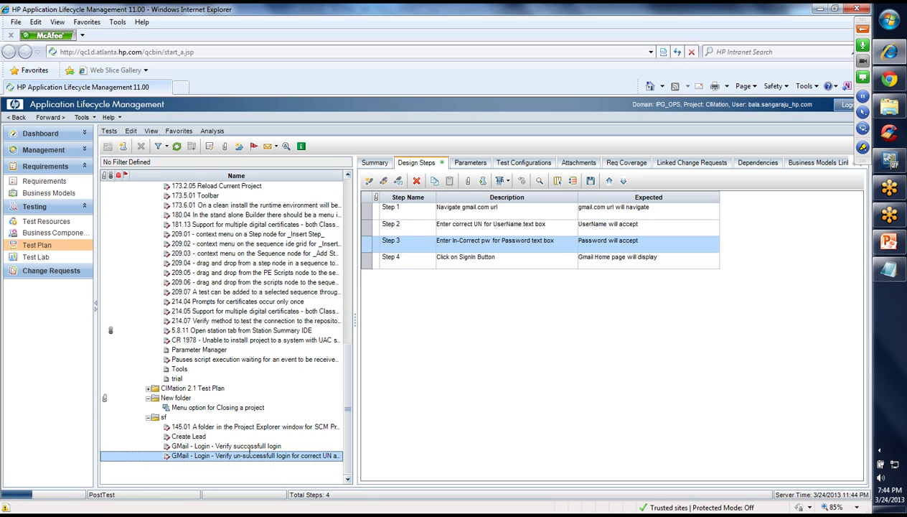
Examine the design steps of the original GMail successful login test and of the Create Lead test
{"action": "left_click", "coordinate": [173, 447]}
{"action": "left_click", "coordinate": [173, 446]}
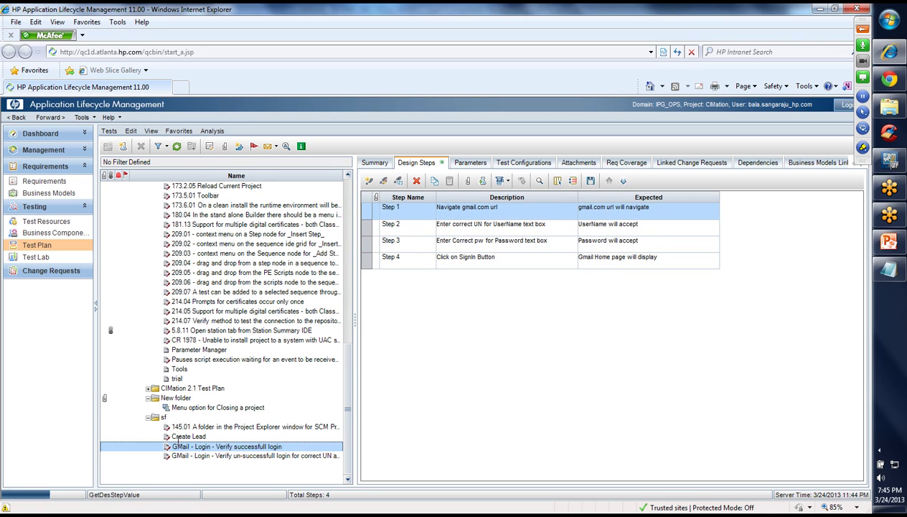
{"action": "left_click", "coordinate": [180, 436]}
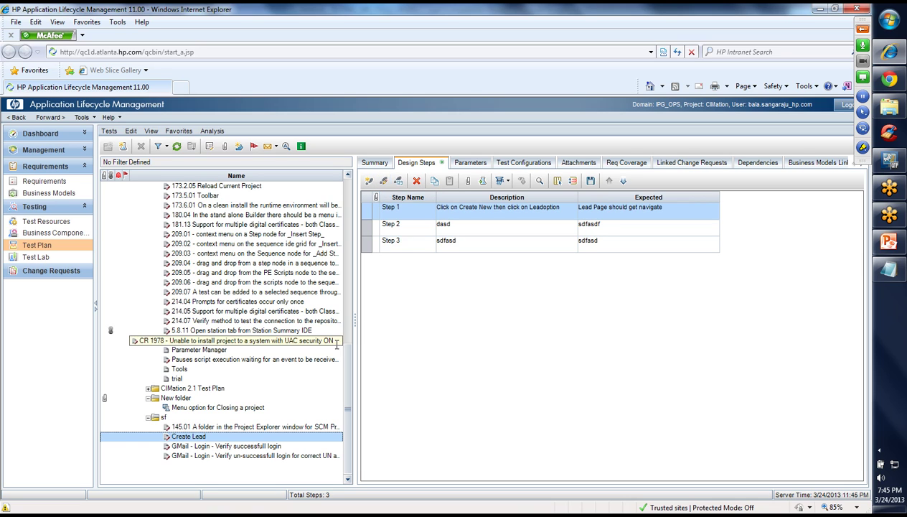
{"action": "left_click", "coordinate": [251, 446]}
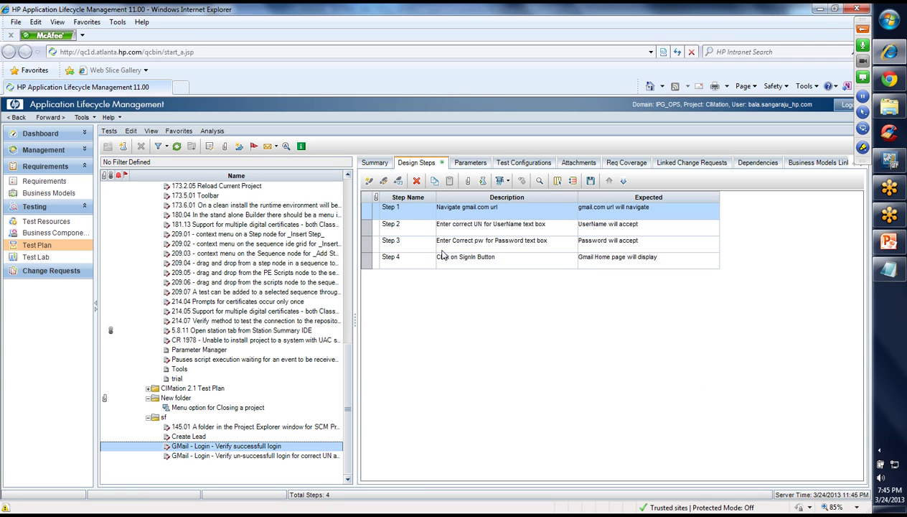
Enlarge the row of design step 4 in the successful login test, and readjust the row heights to fit
{"action": "left_click", "coordinate": [399, 182]}
{"action": "left_click", "coordinate": [573, 181]}
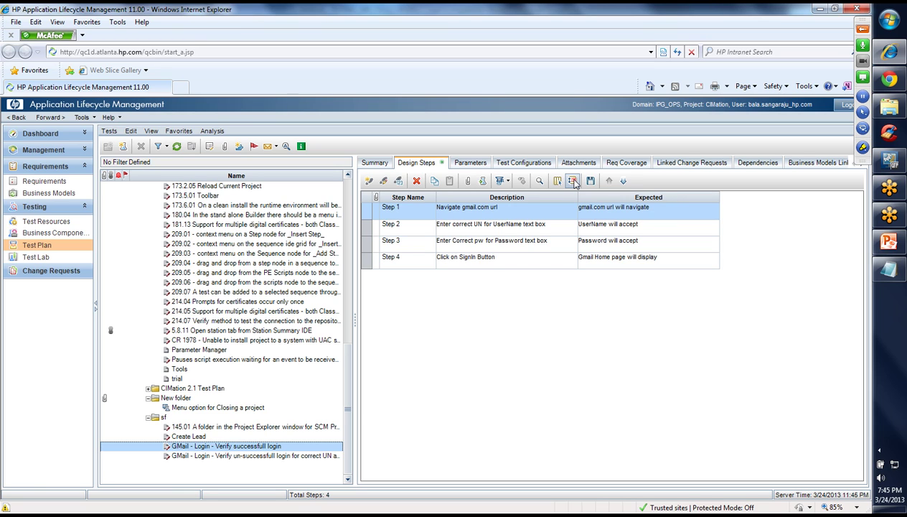
{"action": "left_click", "coordinate": [504, 262]}
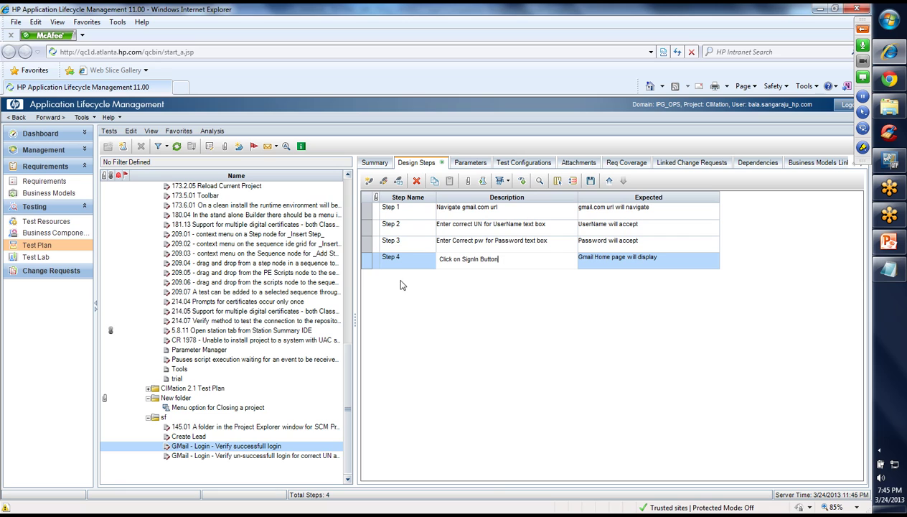
{"action": "left_click_drag", "start_coordinate": [369, 269], "coordinate": [375, 341]}
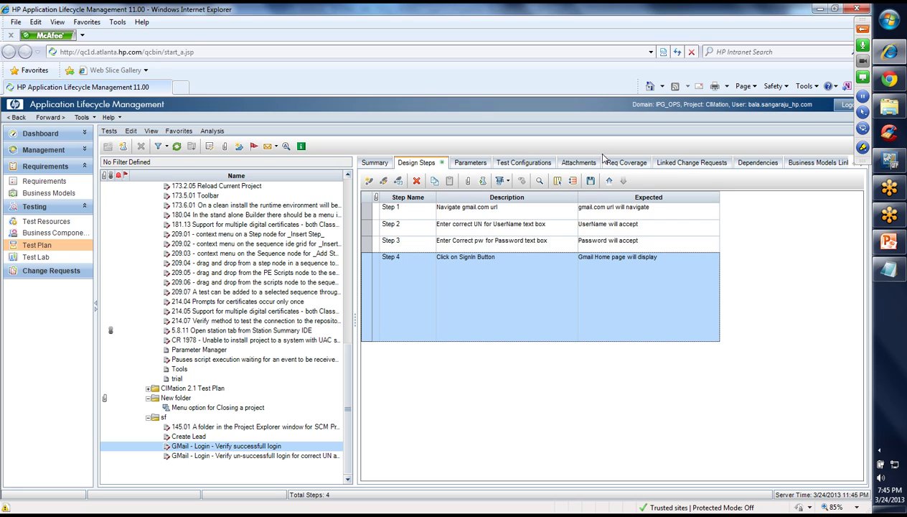
{"action": "left_click", "coordinate": [572, 182]}
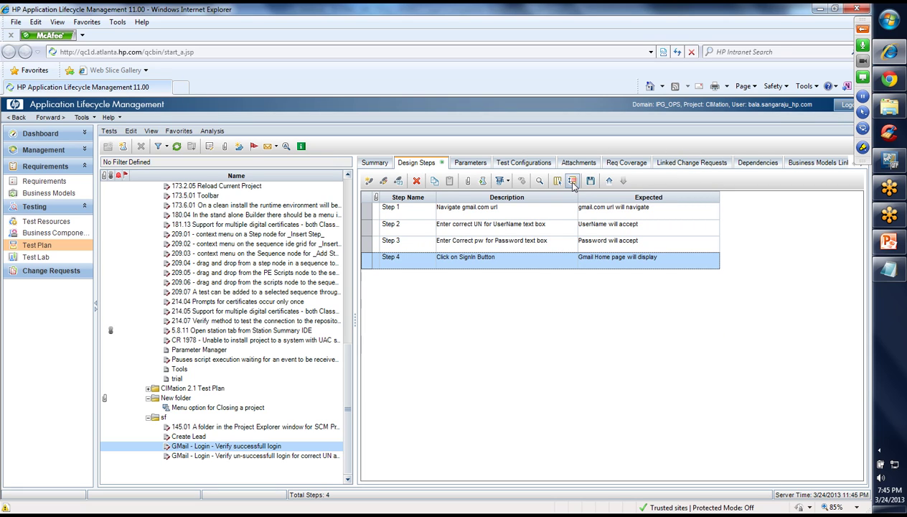
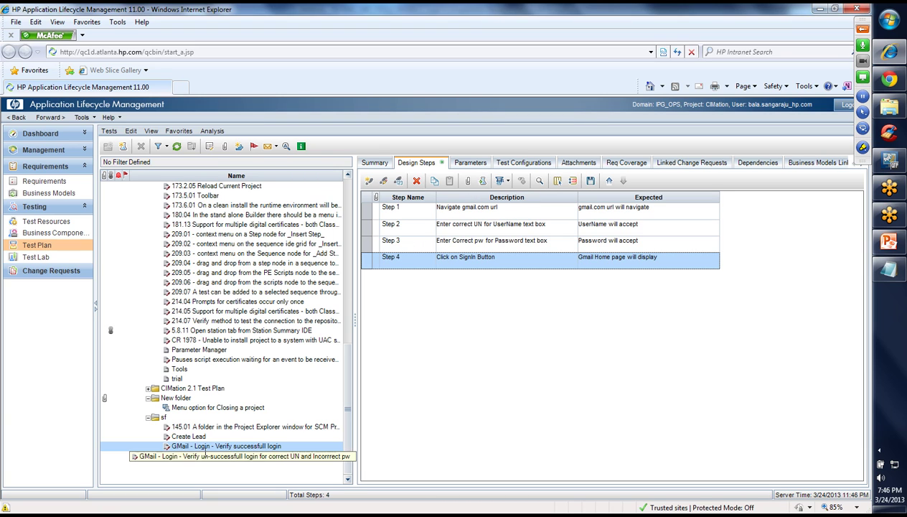
Collapse the sf folder in the test tree and expand it again to show its tests
{"action": "left_click", "coordinate": [150, 418]}
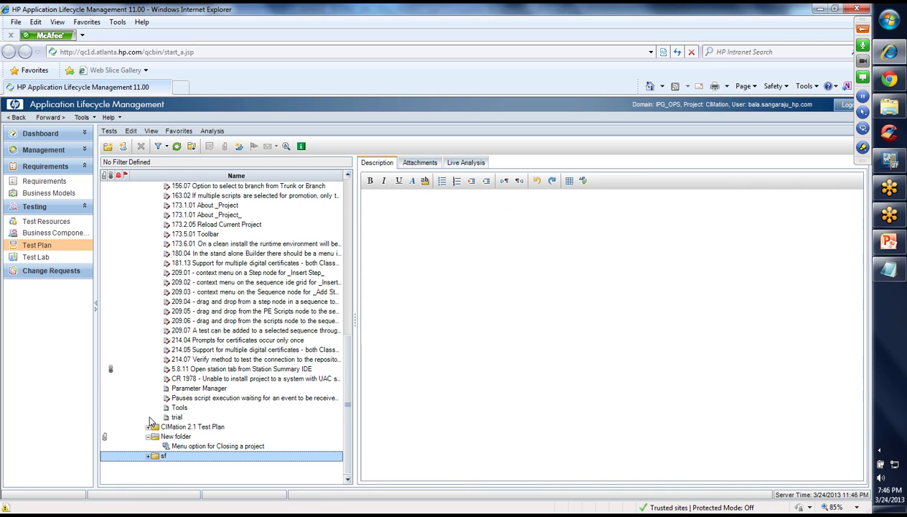
{"action": "left_click", "coordinate": [148, 457]}
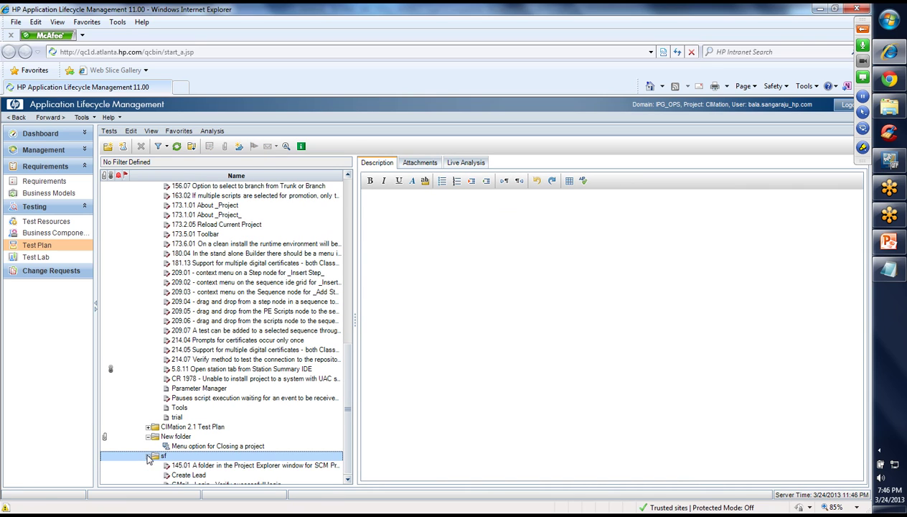
{"action": "scroll", "coordinate": [350, 364], "scroll_direction": "down", "scroll_amount": 1}
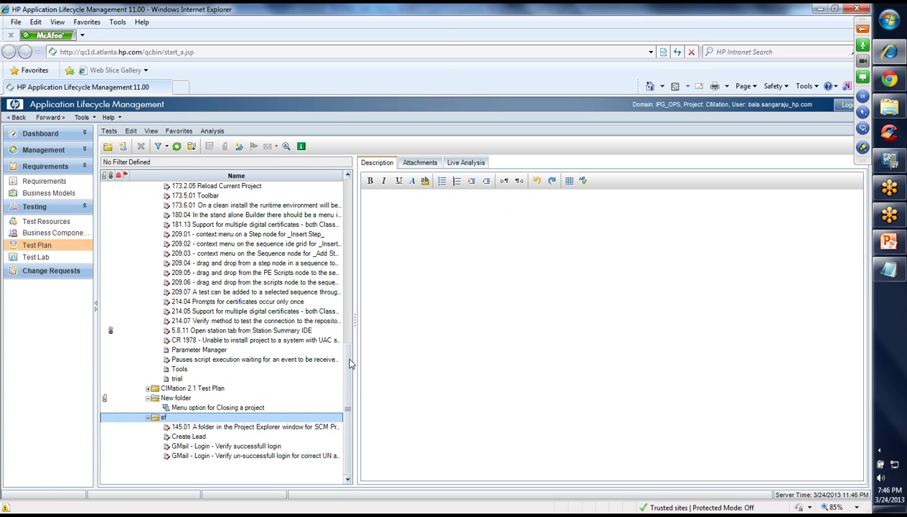
Insert a call to the test "GMail - Login - Verify successfull login" from the sf folder after step 1 of Create Lead
{"action": "left_click", "coordinate": [201, 436]}
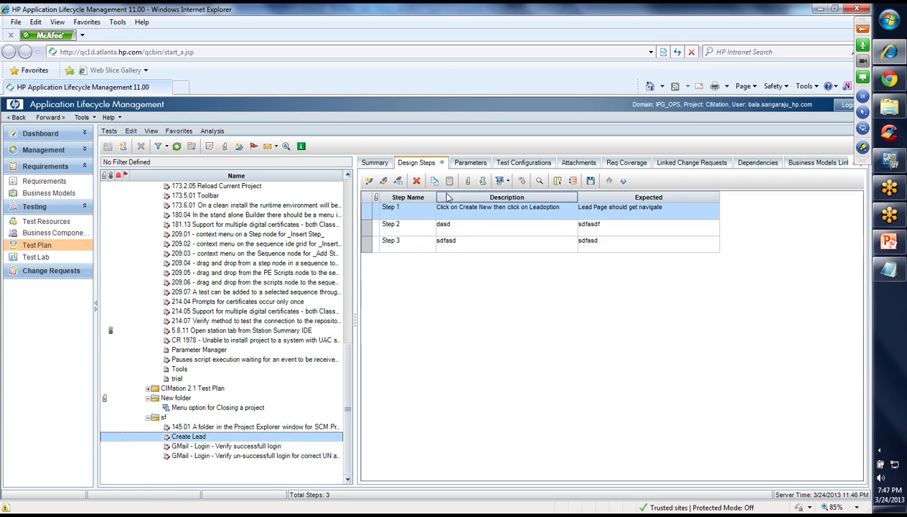
{"action": "left_click", "coordinate": [483, 181]}
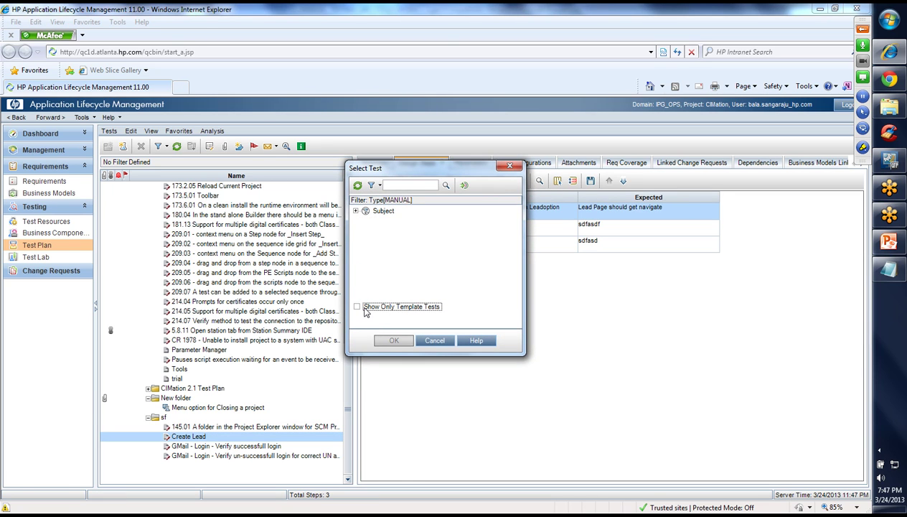
{"action": "left_click", "coordinate": [356, 212]}
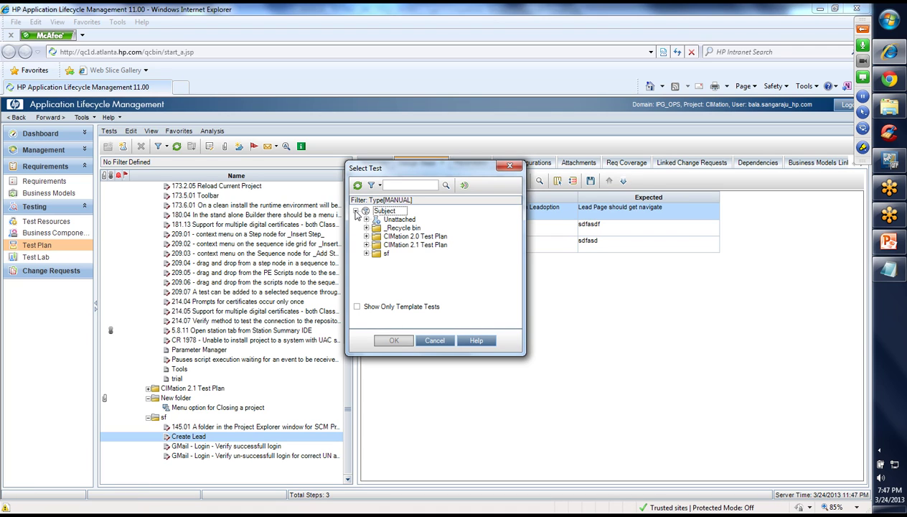
{"action": "left_click", "coordinate": [366, 228]}
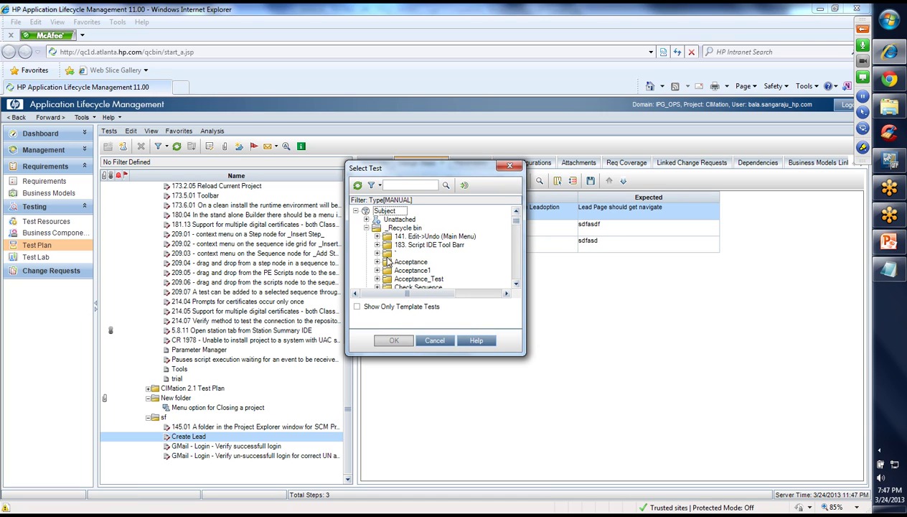
{"action": "left_click_drag", "start_coordinate": [517, 287], "coordinate": [518, 287]}
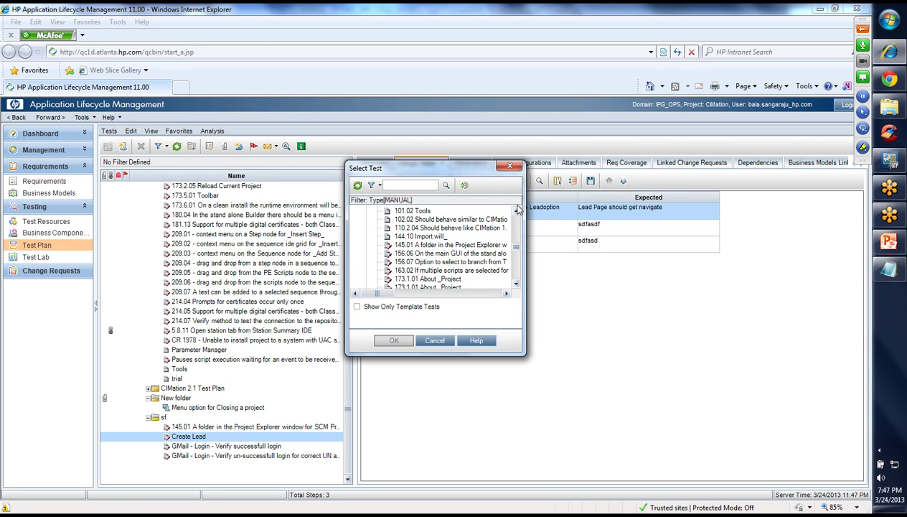
{"action": "left_click_drag", "start_coordinate": [516, 210], "coordinate": [516, 210]}
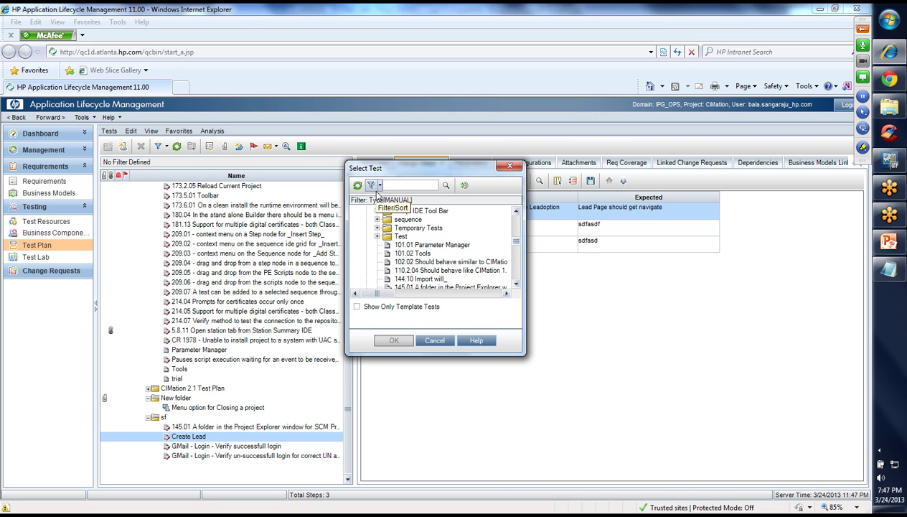
{"action": "left_click_drag", "start_coordinate": [517, 287], "coordinate": [517, 287]}
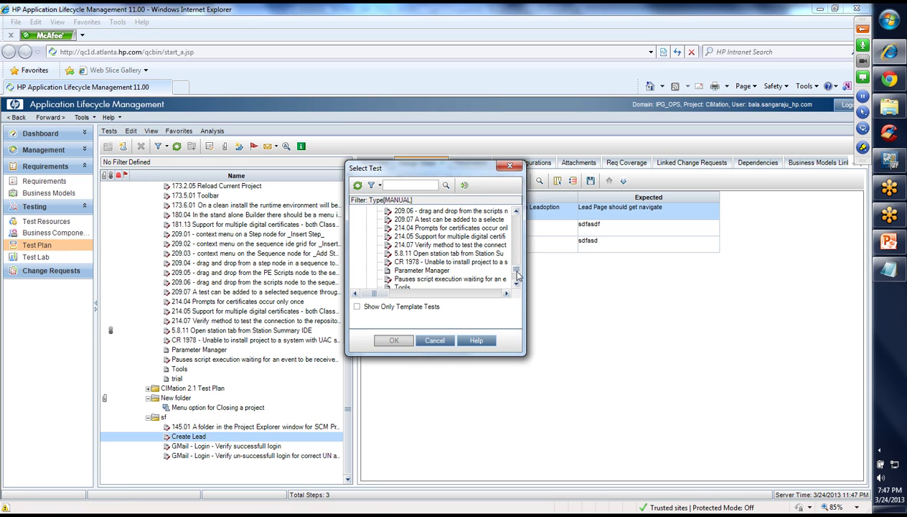
{"action": "scroll", "coordinate": [518, 274], "scroll_direction": "down", "scroll_amount": 2}
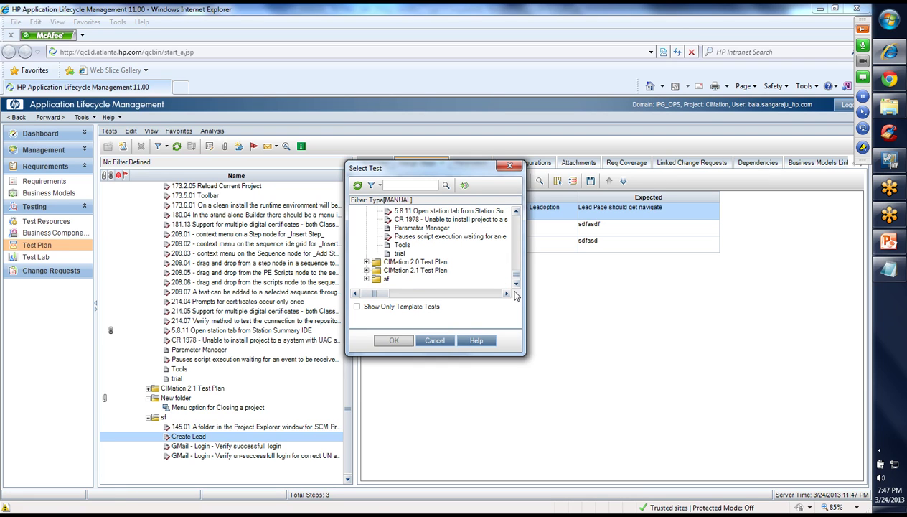
{"action": "left_click", "coordinate": [366, 279]}
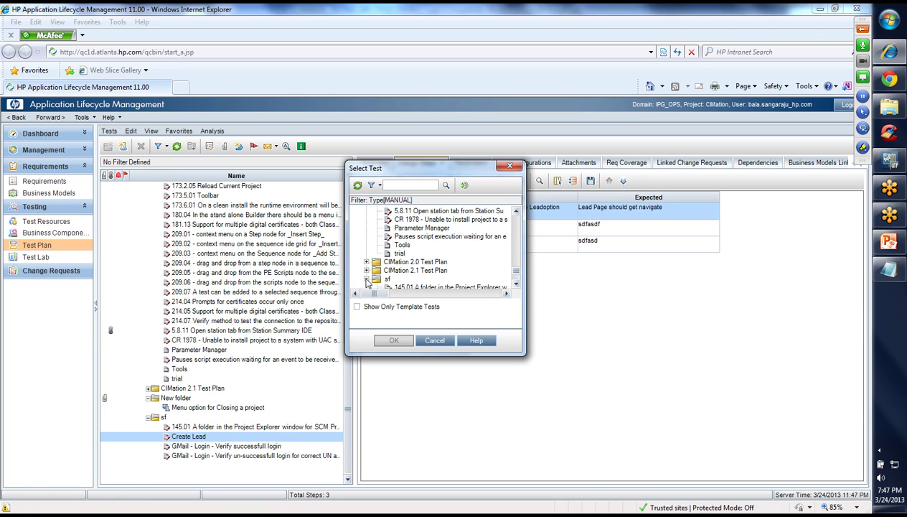
{"action": "left_click", "coordinate": [515, 285]}
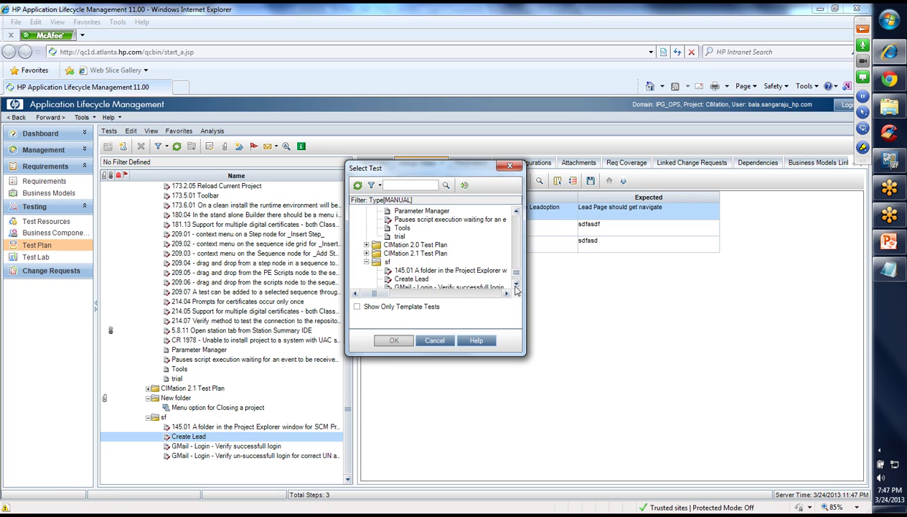
{"action": "left_click", "coordinate": [515, 286]}
{"action": "left_click", "coordinate": [482, 270]}
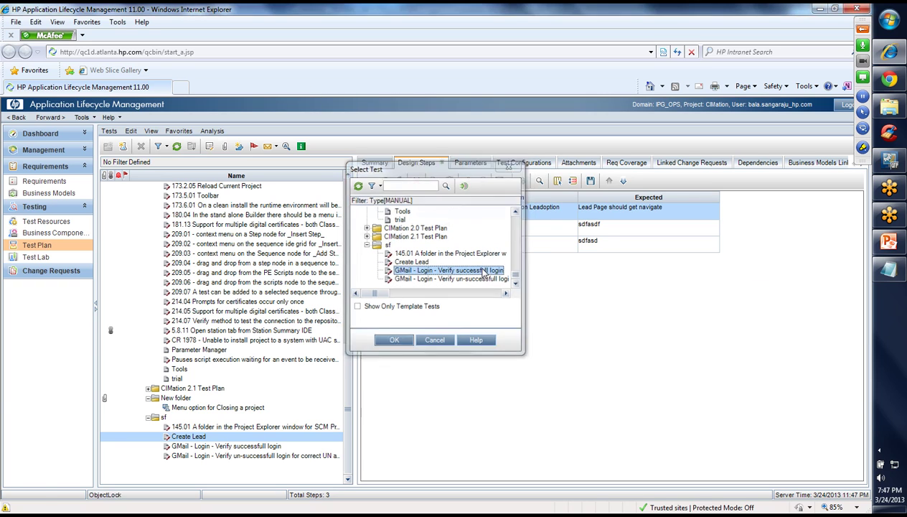
{"action": "left_click", "coordinate": [394, 340]}
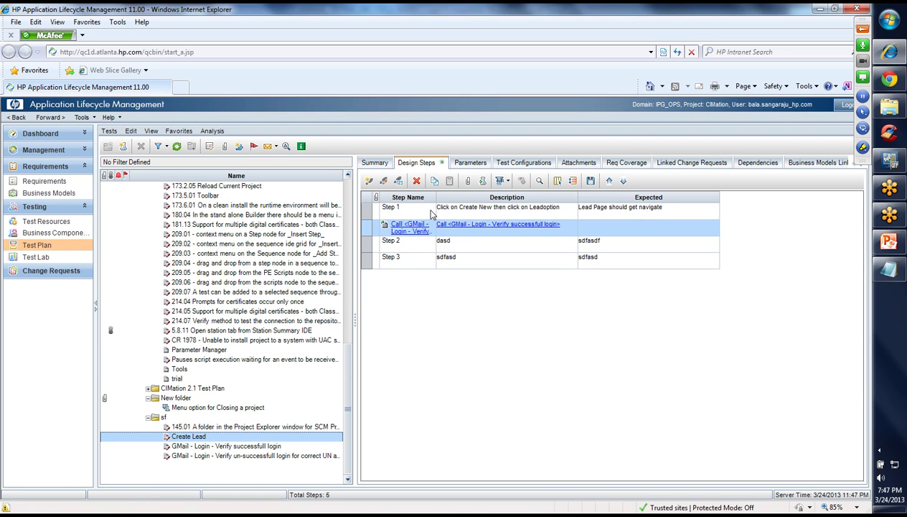
Open the called GMail login test through its link in Create Lead's design steps
{"action": "left_click", "coordinate": [449, 229]}
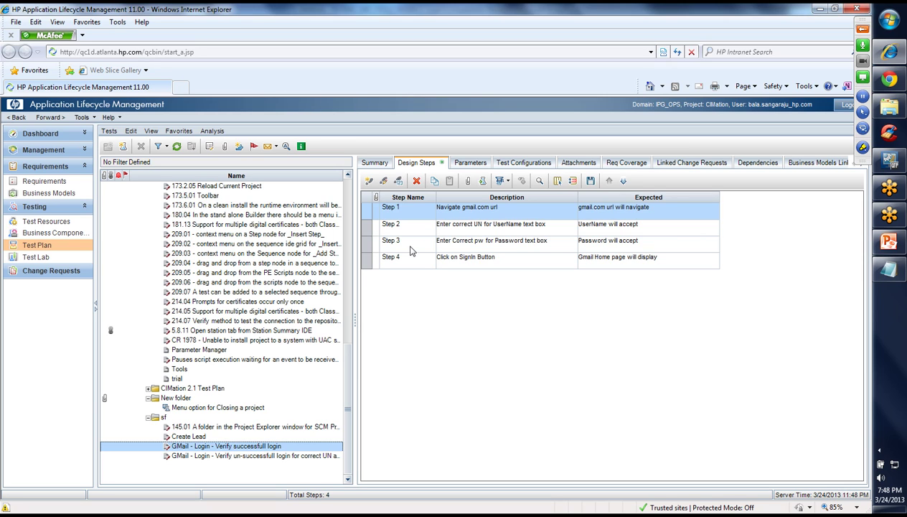
{"action": "left_click", "coordinate": [880, 451]}
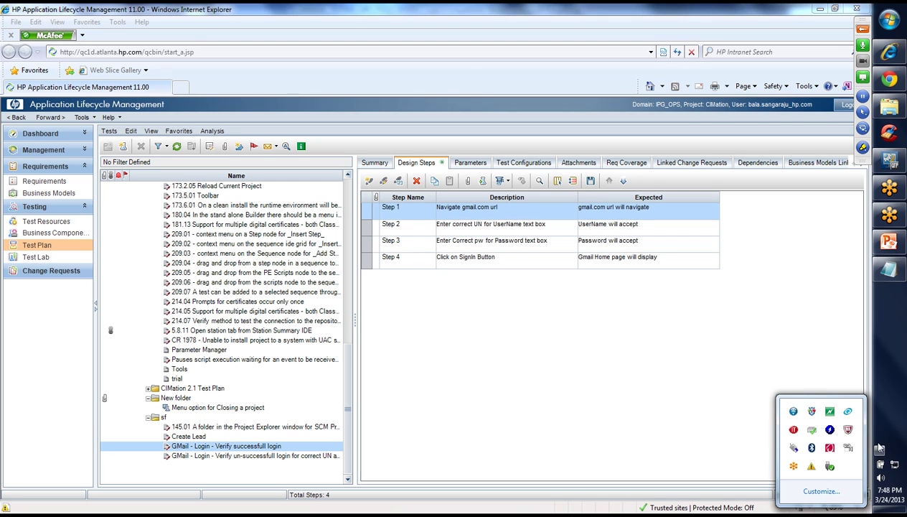
{"action": "left_click", "coordinate": [783, 299]}
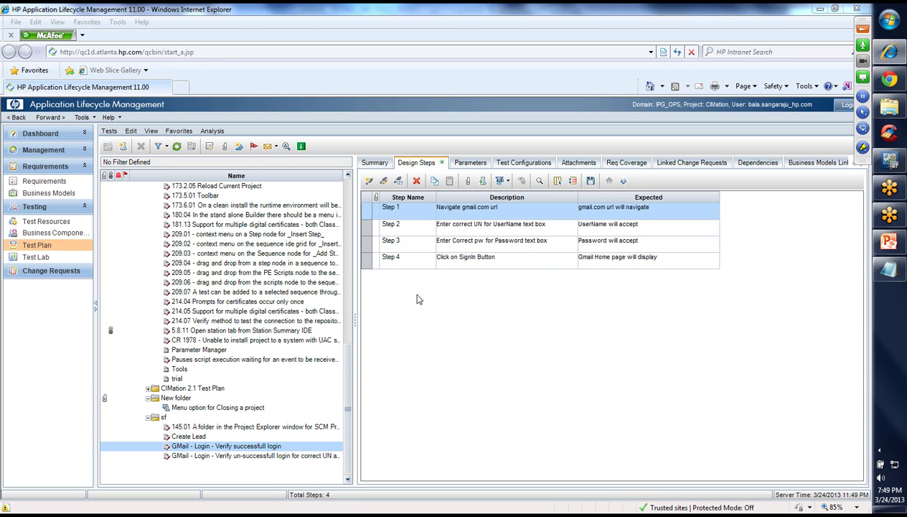
View the login test's summary details and the users offered for its Designer field, leaving the list without applying a selection
{"action": "left_click", "coordinate": [373, 167]}
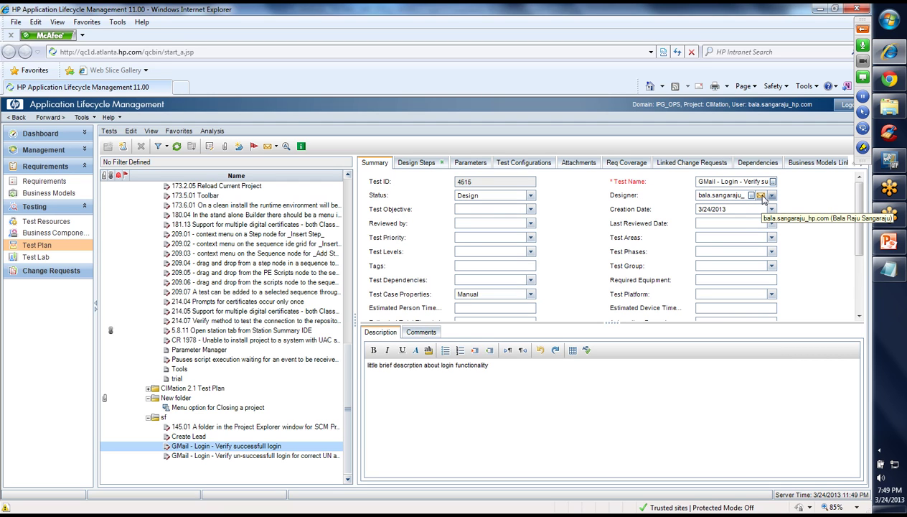
{"action": "left_click", "coordinate": [770, 196]}
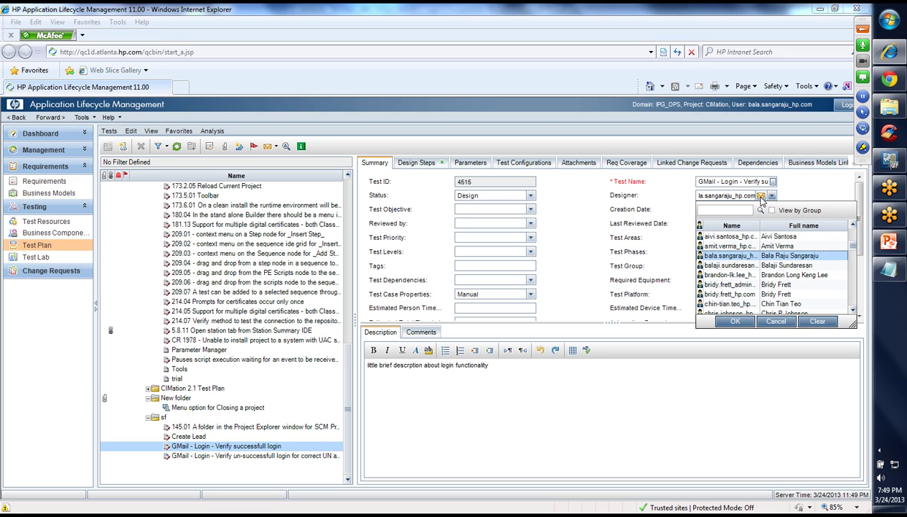
{"action": "left_click", "coordinate": [722, 275]}
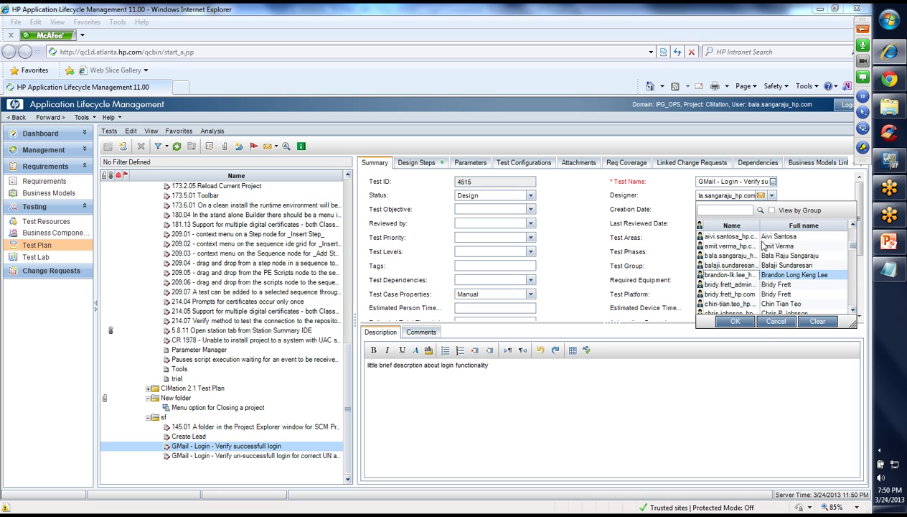
{"action": "left_click", "coordinate": [771, 324]}
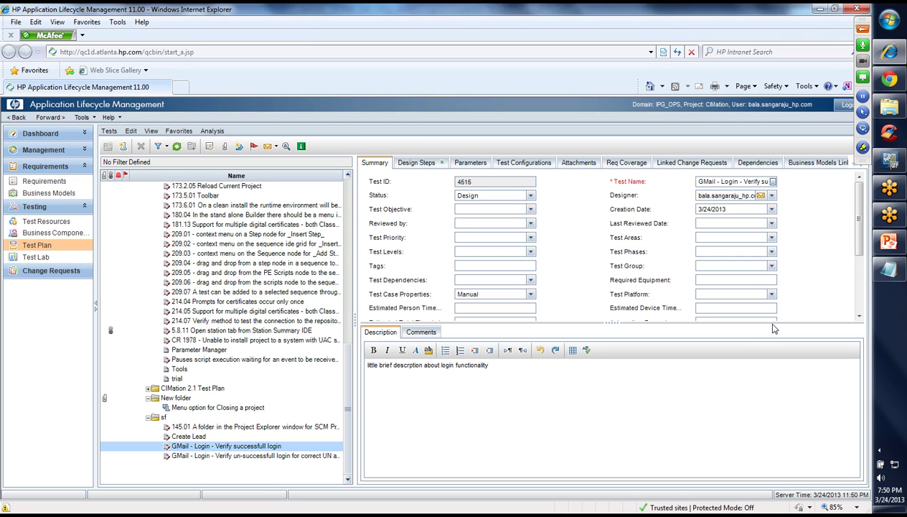
Open a new e-mail to the login test's designer, look over its fields, and cancel it without sending
{"action": "left_click", "coordinate": [760, 195]}
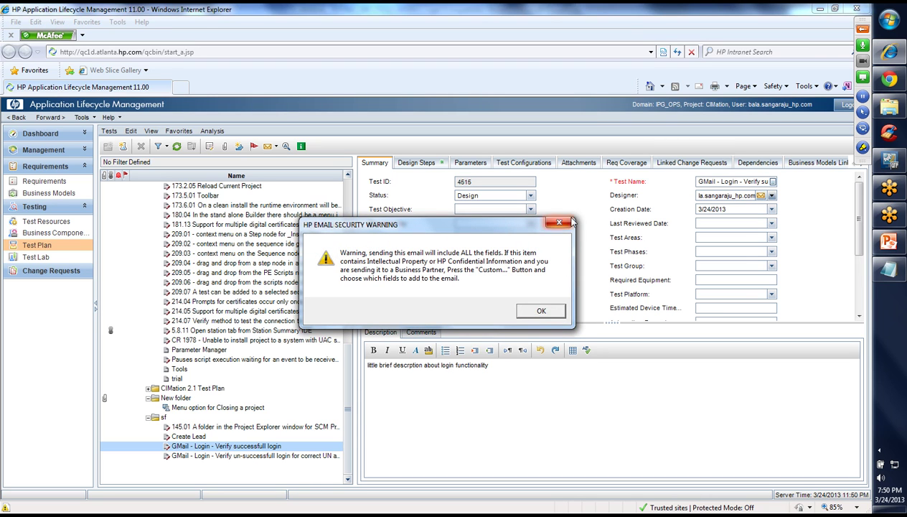
{"action": "left_click", "coordinate": [562, 222]}
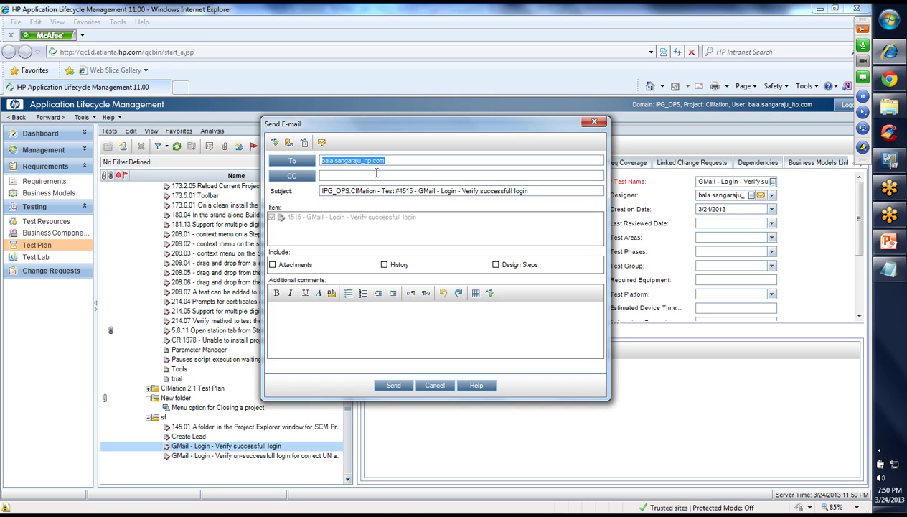
{"action": "left_click", "coordinate": [371, 316]}
{"action": "left_click", "coordinate": [438, 384]}
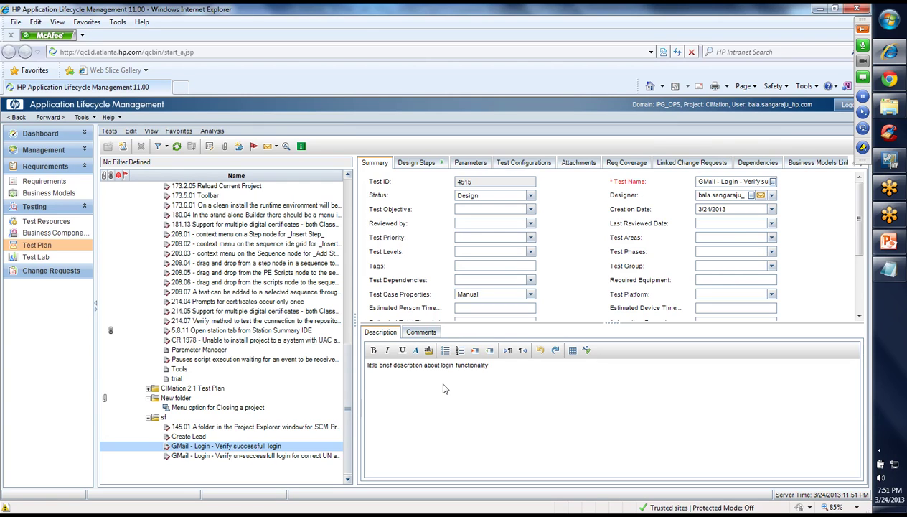
Examine the design steps of the GMail successful login test and of Create Lead with its call step, plus the login test's summary
{"action": "left_click", "coordinate": [409, 165]}
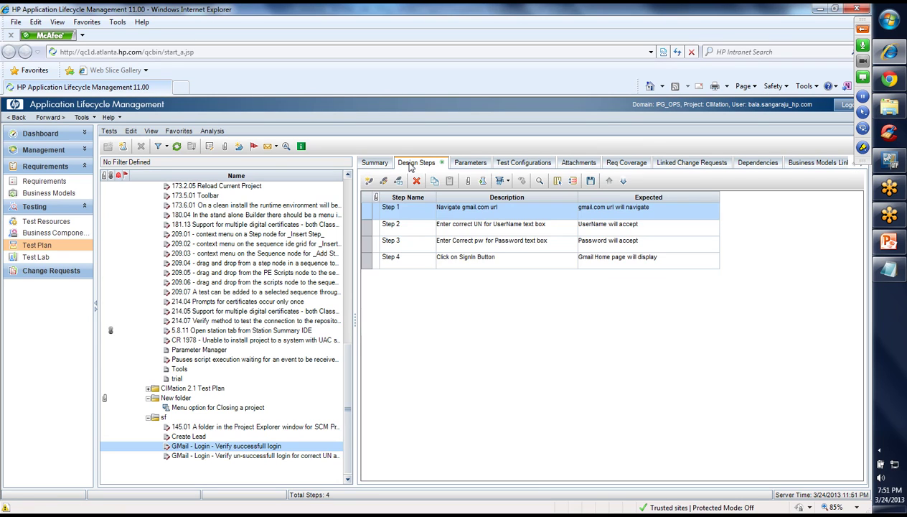
{"action": "left_click", "coordinate": [368, 229]}
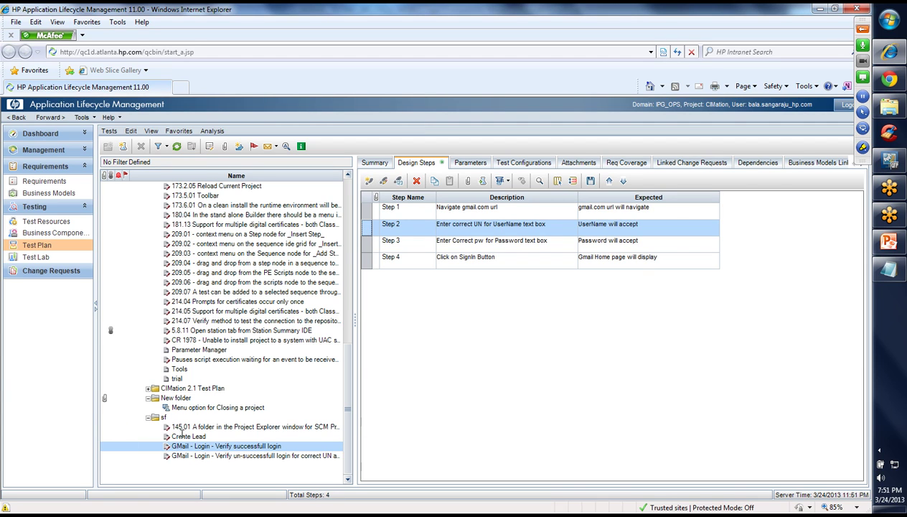
{"action": "left_click", "coordinate": [183, 436]}
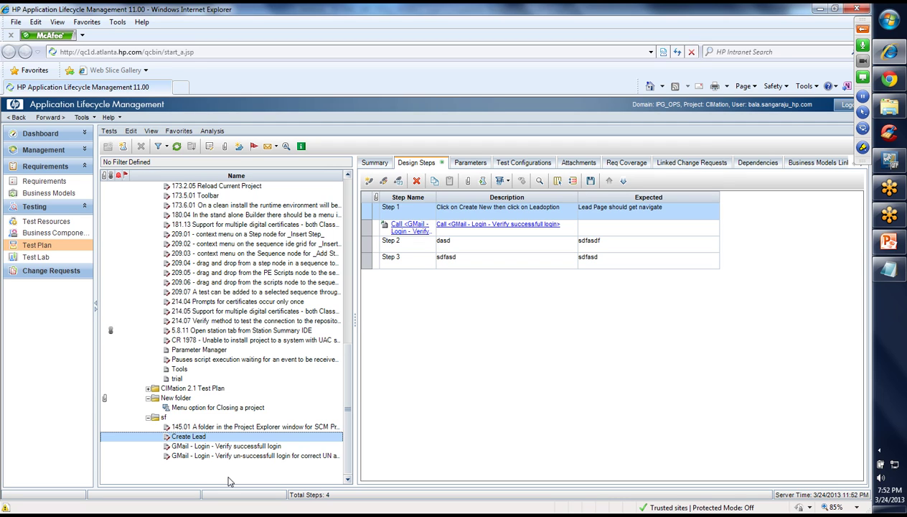
{"action": "left_click", "coordinate": [367, 233]}
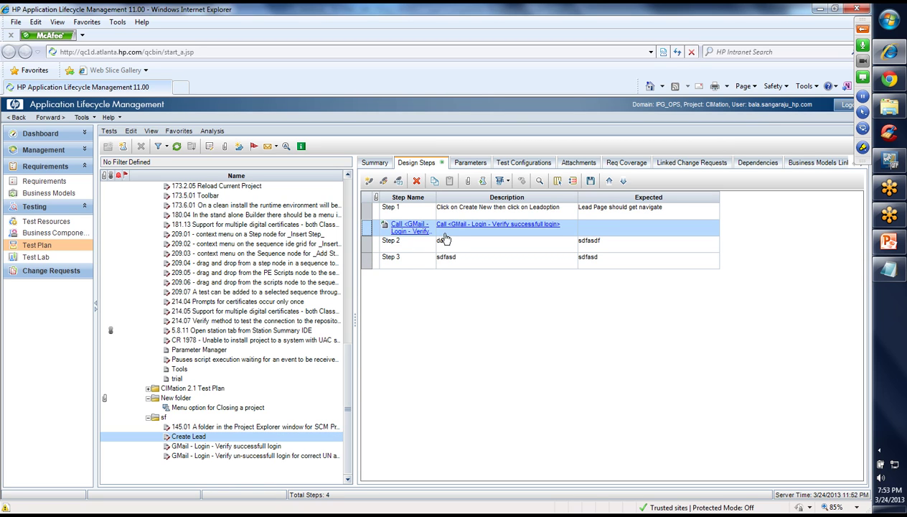
{"action": "left_click", "coordinate": [197, 446]}
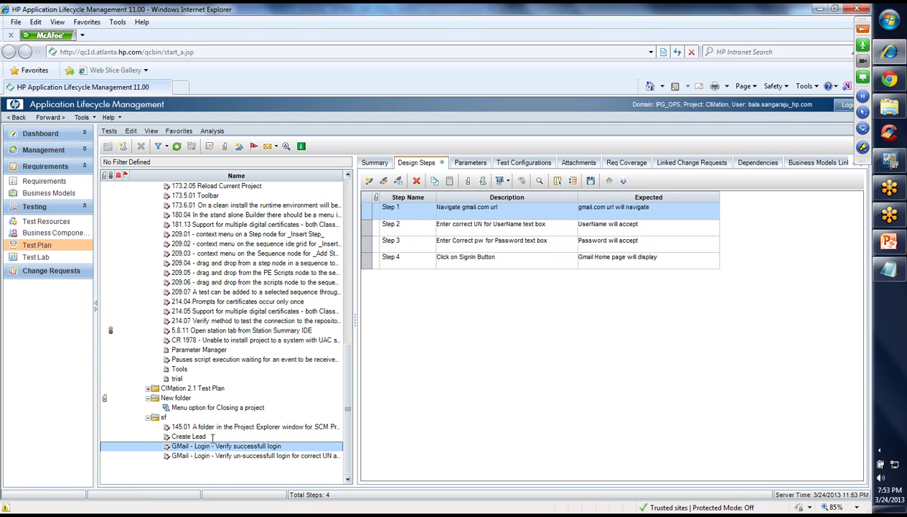
{"action": "left_click", "coordinate": [213, 444]}
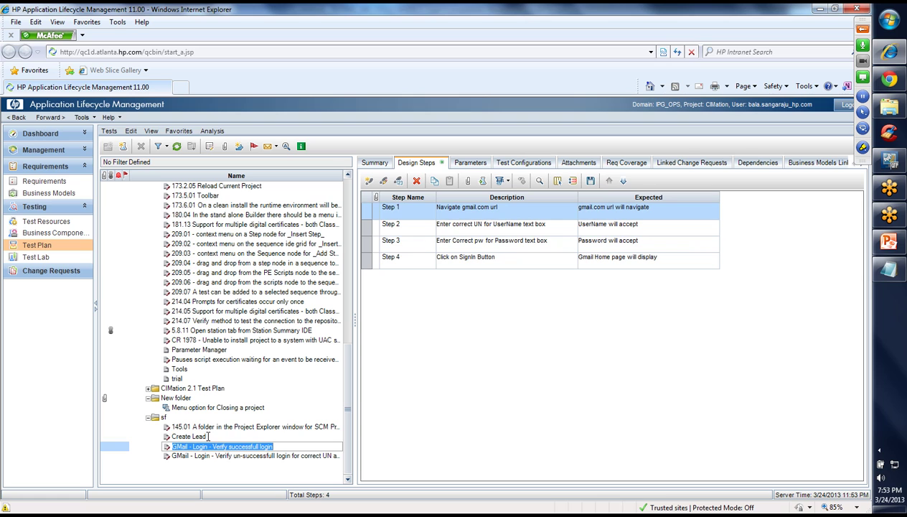
{"action": "left_click", "coordinate": [199, 436]}
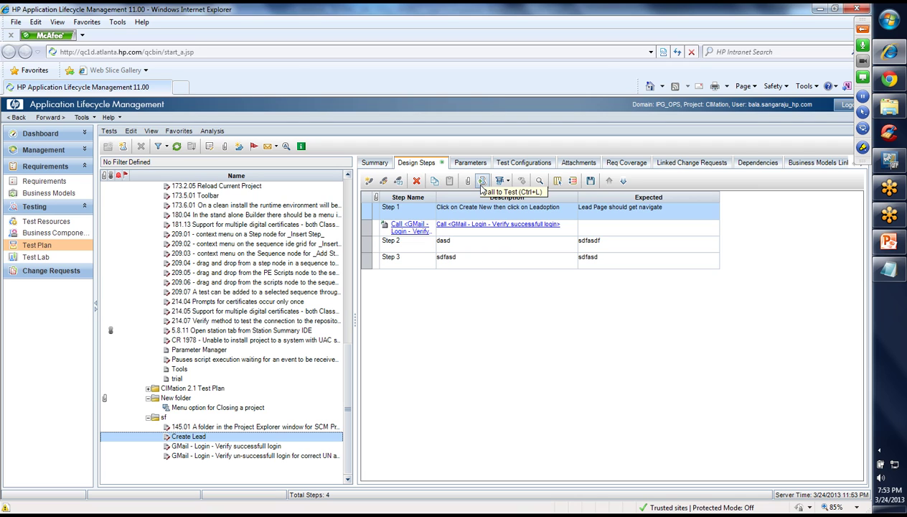
{"action": "left_click", "coordinate": [247, 446]}
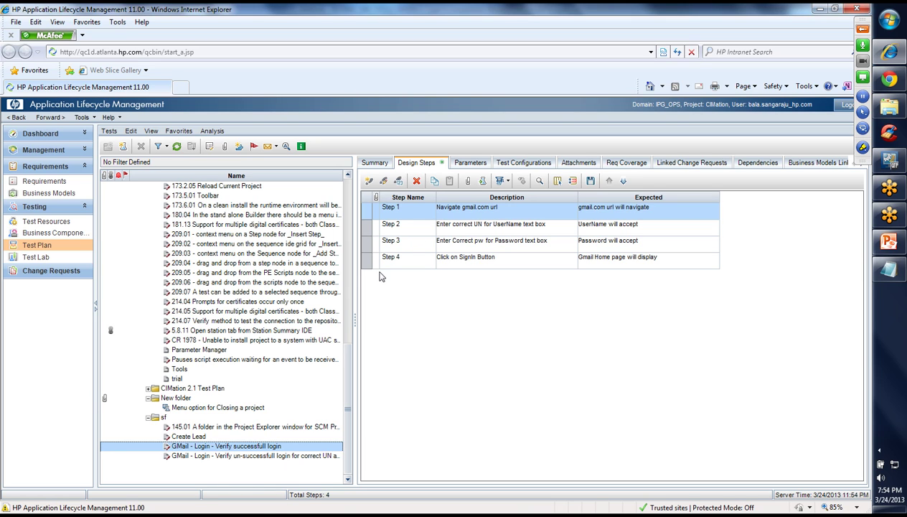
{"action": "left_click", "coordinate": [371, 163]}
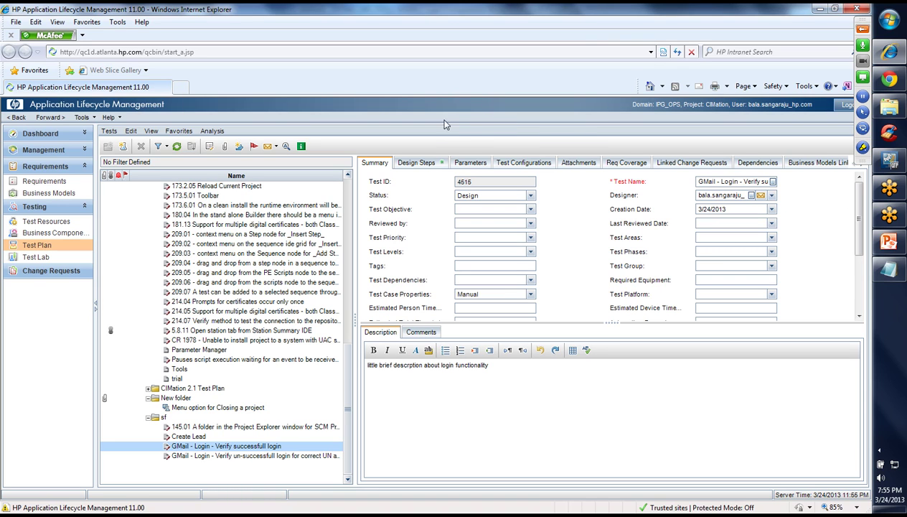
{"action": "left_click", "coordinate": [425, 164]}
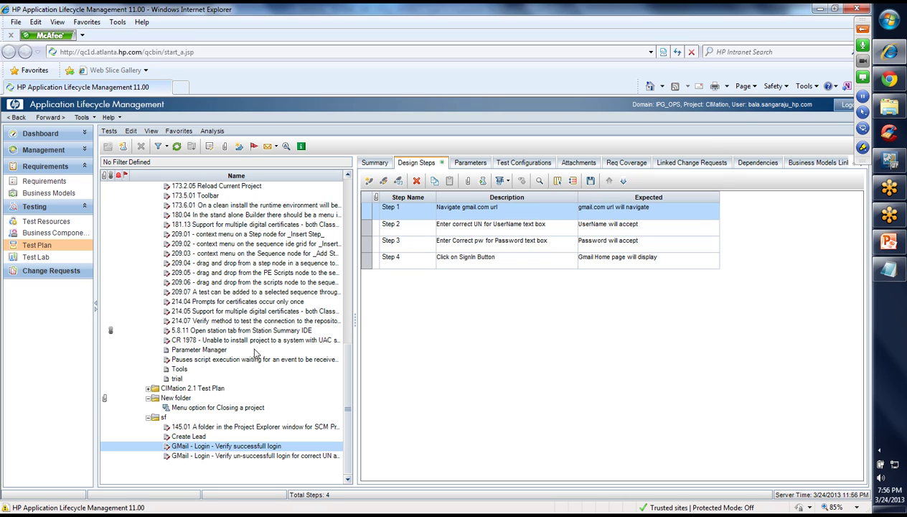
Rename the GMail successful login test as "GMail - Login - Verify Login fucntion of Gmail Application"
{"action": "left_click", "coordinate": [224, 447]}
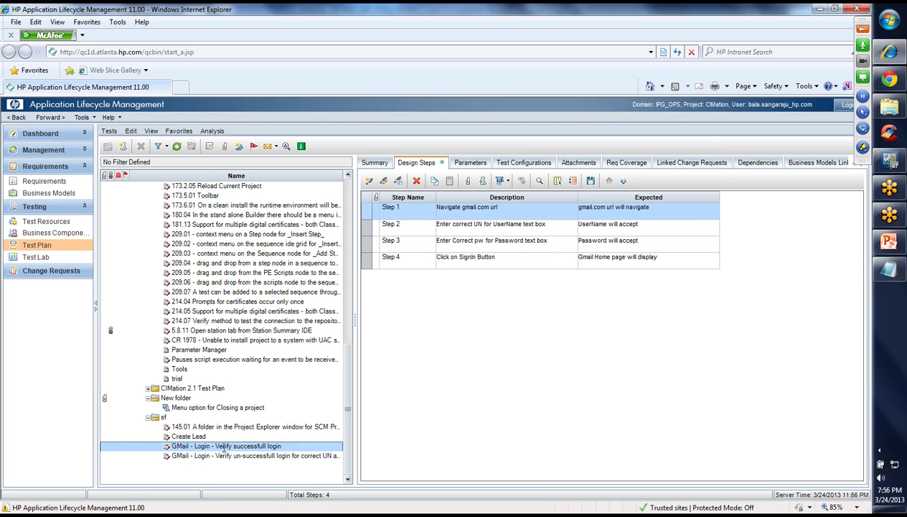
{"action": "key", "text": "End"}
{"action": "key", "text": "BackSpace"}
{"action": "key", "text": "BackSpace"}
{"action": "key", "text": "BackSpace"}
{"action": "key", "text": "BackSpace"}
{"action": "key", "text": "BackSpace"}
{"action": "key", "text": "BackSpace"}
{"action": "key", "text": "BackSpace"}
{"action": "key", "text": "BackSpace"}
{"action": "key", "text": "BackSpace"}
{"action": "key", "text": "BackSpace"}
{"action": "key", "text": "BackSpace"}
{"action": "key", "text": "BackSpace"}
{"action": "key", "text": "BackSpace"}
{"action": "key", "text": "BackSpace"}
{"action": "key", "text": "BackSpace"}
{"action": "key", "text": "BackSpace"}
{"action": "key", "text": "BackSpace"}
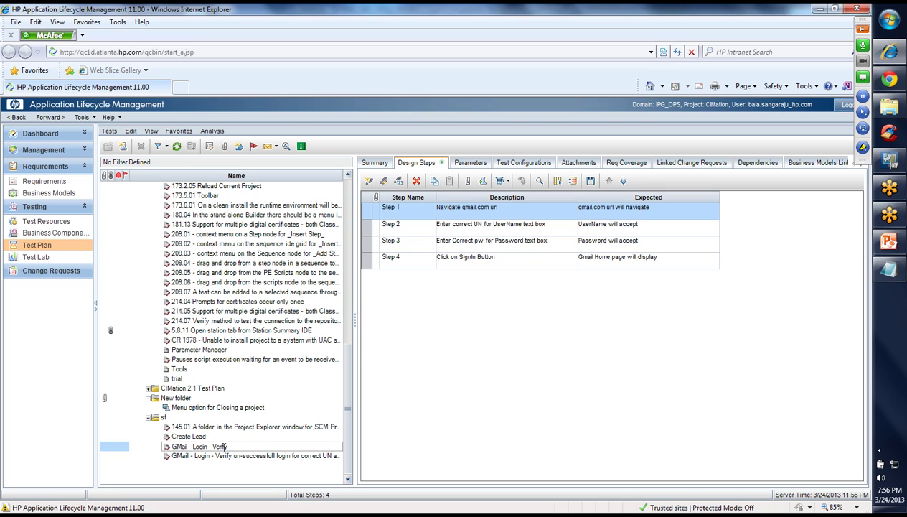
{"action": "type", "text": "Login fucntion of Gmail Application"}
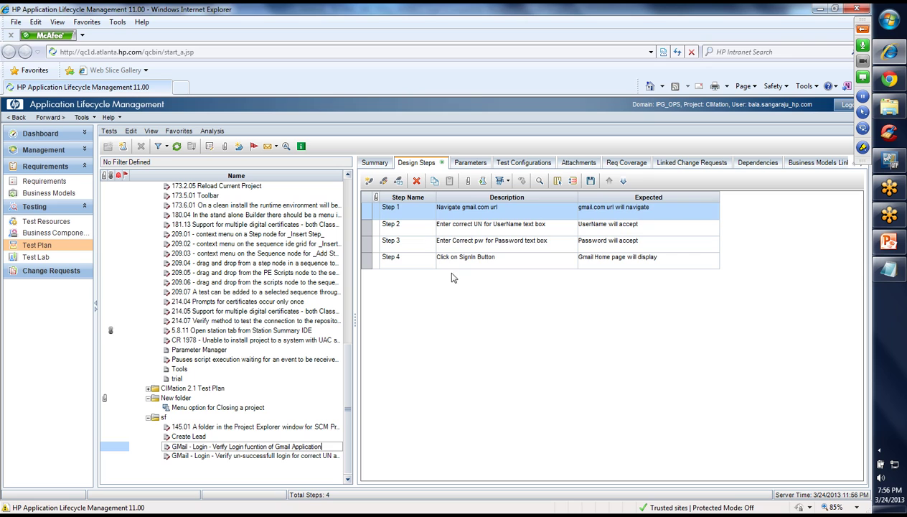
{"action": "left_click", "coordinate": [465, 244]}
{"action": "left_click_drag", "start_coordinate": [462, 219], "coordinate": [461, 220]}
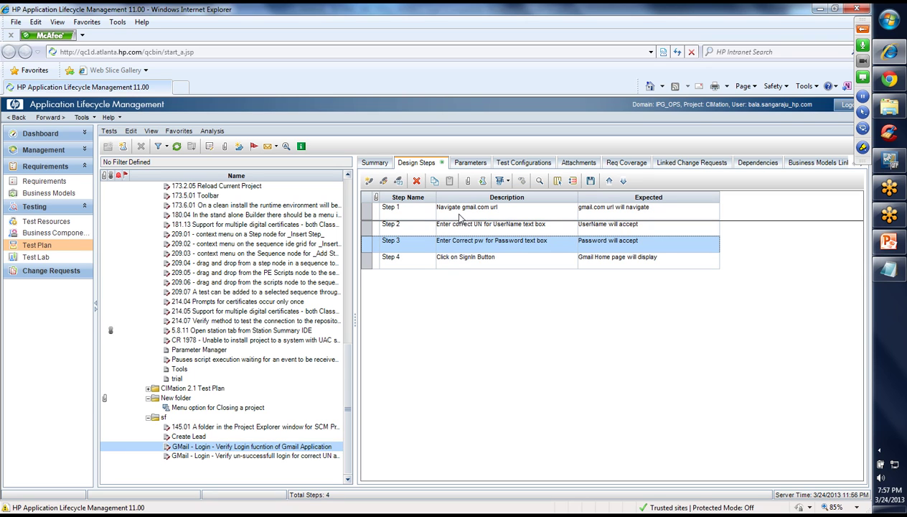
{"action": "left_click", "coordinate": [460, 216]}
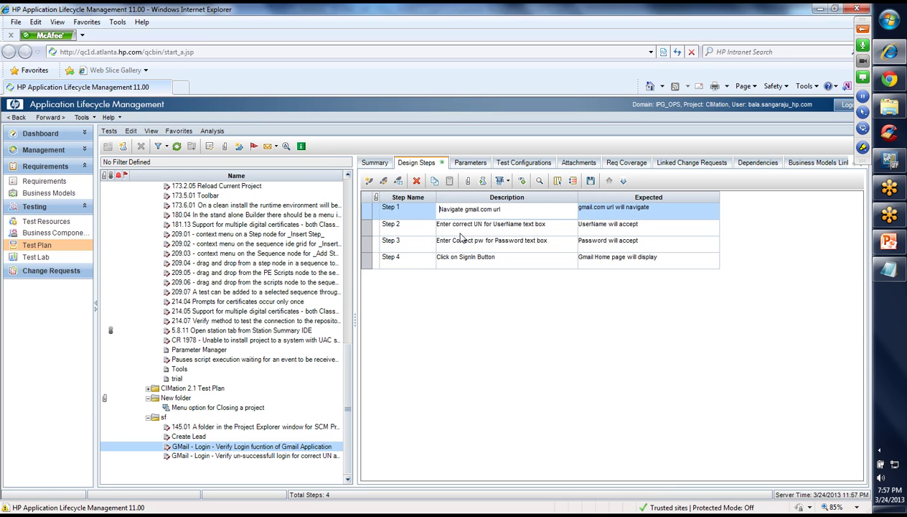
{"action": "left_click", "coordinate": [787, 440]}
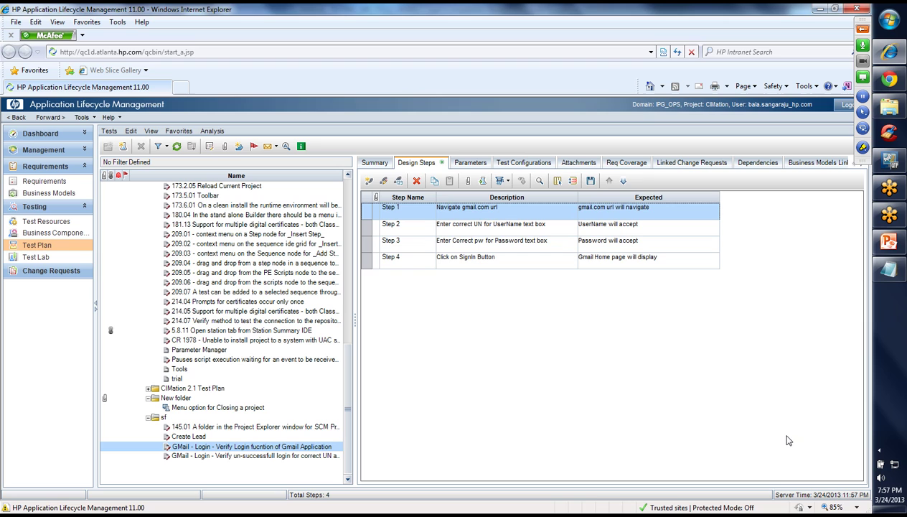
{"action": "left_click", "coordinate": [879, 450]}
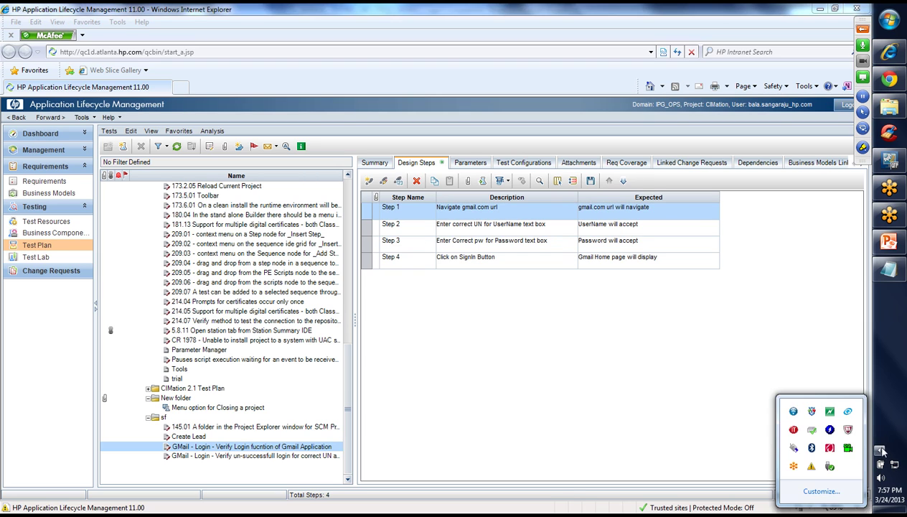
{"action": "left_click", "coordinate": [569, 489]}
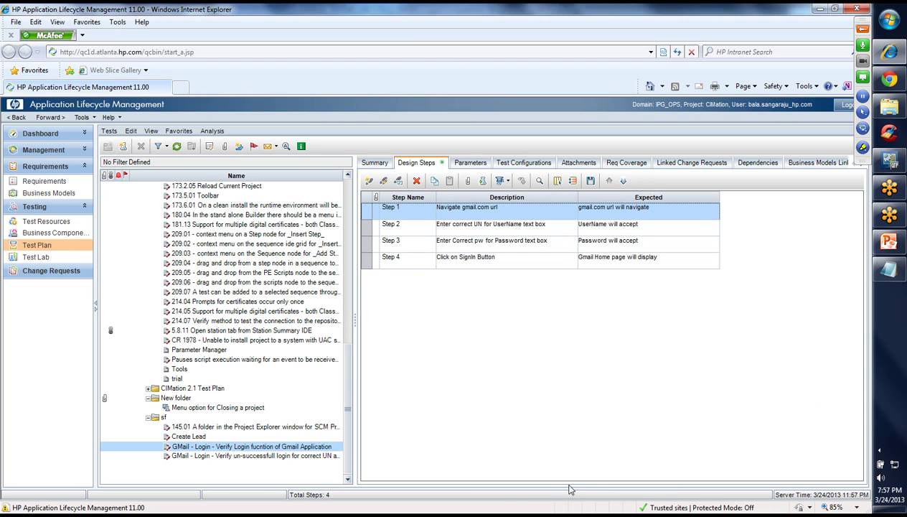
View the details of design Step 2 and the test's parameter list, then return to the design steps
{"action": "double_click", "coordinate": [469, 231]}
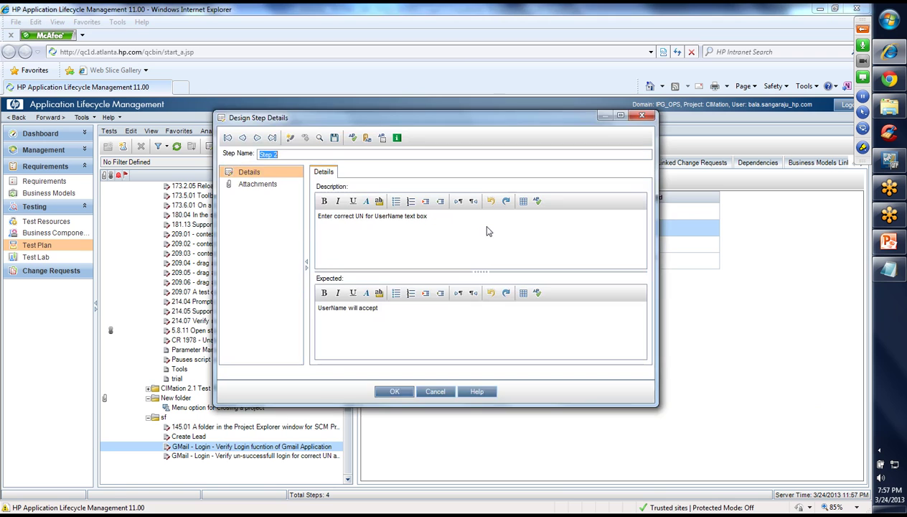
{"action": "left_click", "coordinate": [429, 392]}
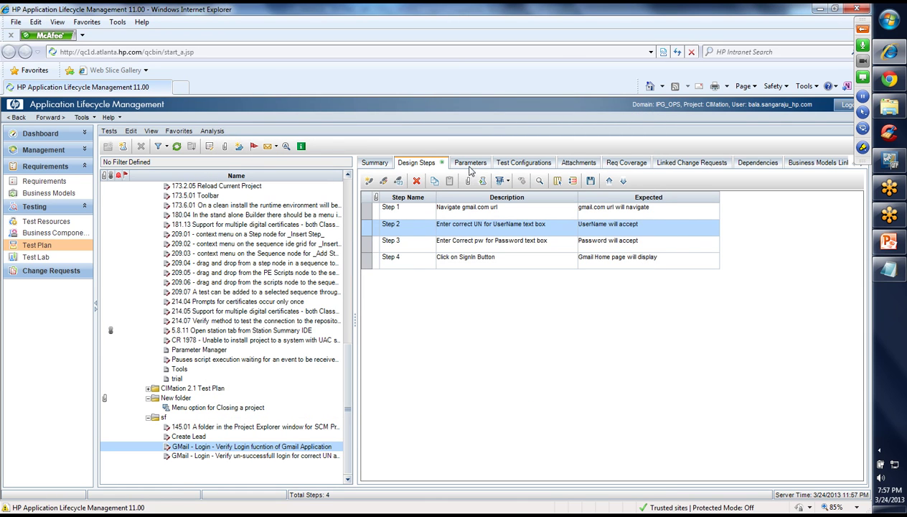
{"action": "left_click", "coordinate": [470, 163]}
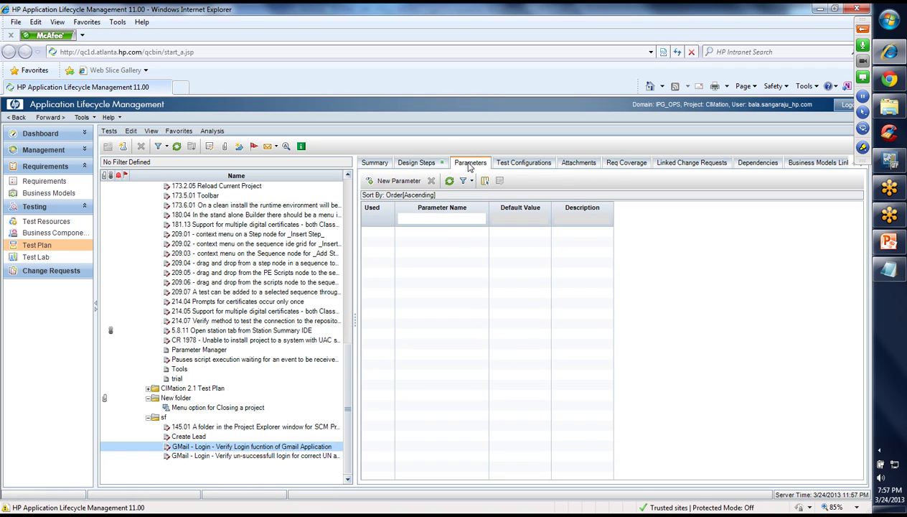
{"action": "left_click", "coordinate": [456, 237]}
{"action": "left_click", "coordinate": [422, 162]}
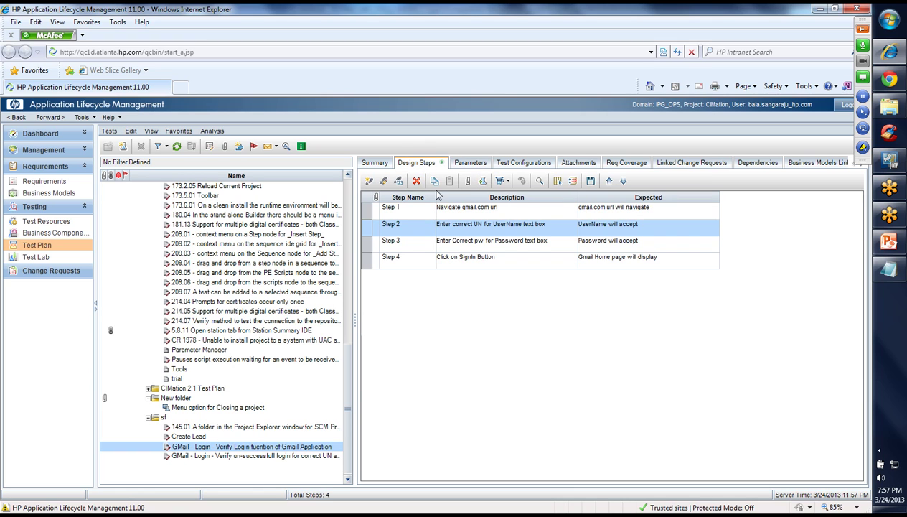
Replace "correct UN" in Step 2's description with the empty parameter marker <<<>>>
{"action": "left_click", "coordinate": [457, 226]}
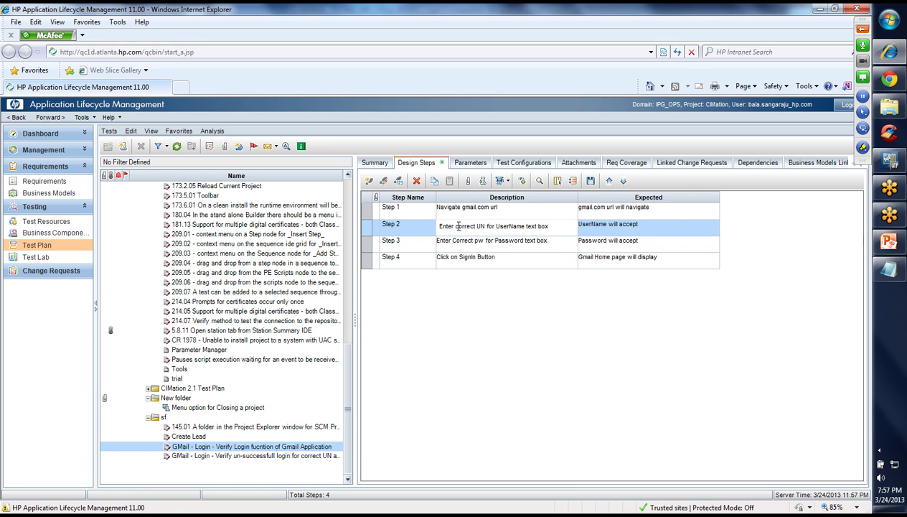
{"action": "left_click_drag", "start_coordinate": [456, 225], "coordinate": [487, 226]}
{"action": "type", "text": "<<<"}
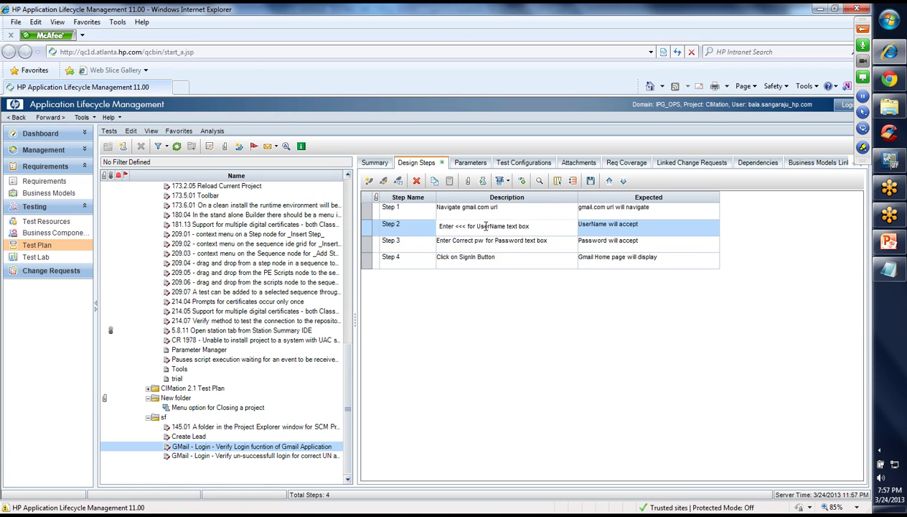
{"action": "type", "text": ">>>"}
{"action": "key", "text": "Left"}
{"action": "double_click", "coordinate": [485, 227]}
Open Step 2's details and name the parameter inside the marker in its description "valid-or-invalid-username"
{"action": "left_click", "coordinate": [383, 181]}
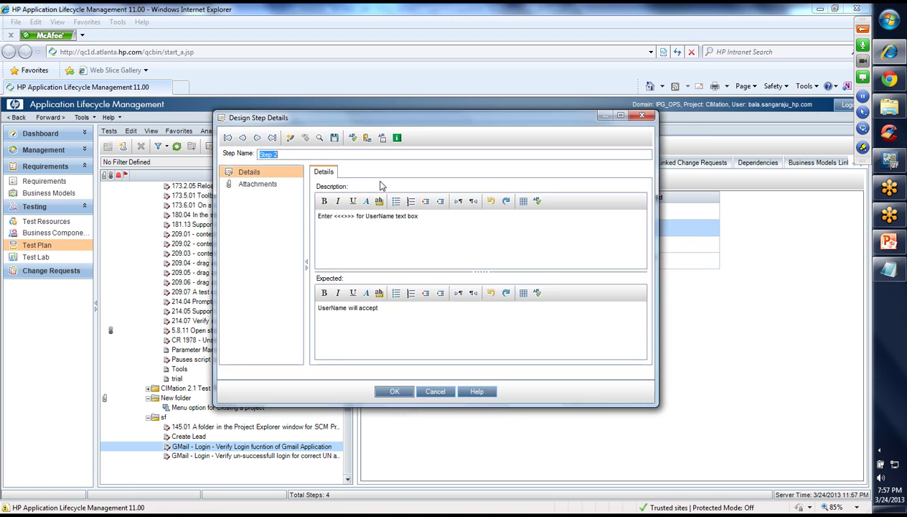
{"action": "left_click", "coordinate": [347, 218]}
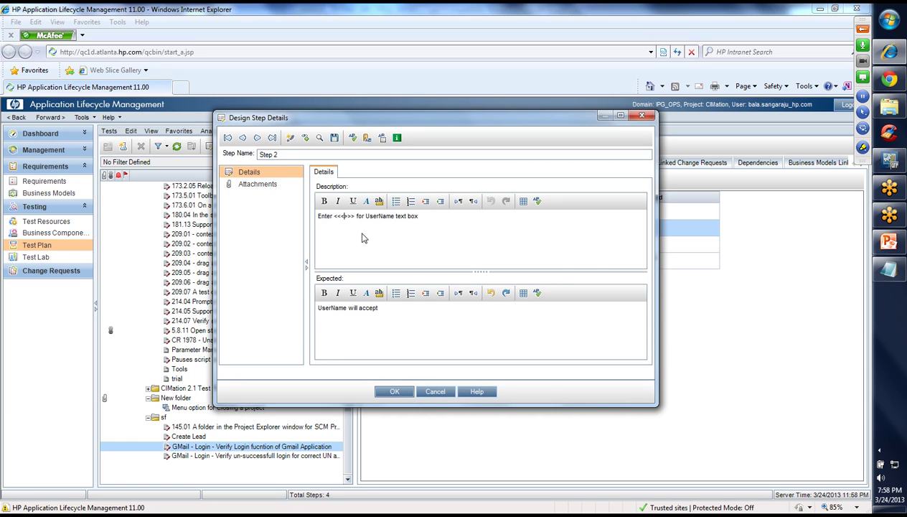
{"action": "type", "text": "V"}
{"action": "key", "text": "BackSpace"}
{"action": "type", "text": "valid-"}
{"action": "type", "text": "invali"}
{"action": "key", "text": "BackSpace"}
{"action": "key", "text": "BackSpace"}
{"action": "key", "text": "BackSpace"}
{"action": "key", "text": "BackSpace"}
{"action": "key", "text": "BackSpace"}
{"action": "key", "text": "BackSpace"}
{"action": "type", "text": "or-invalid"}
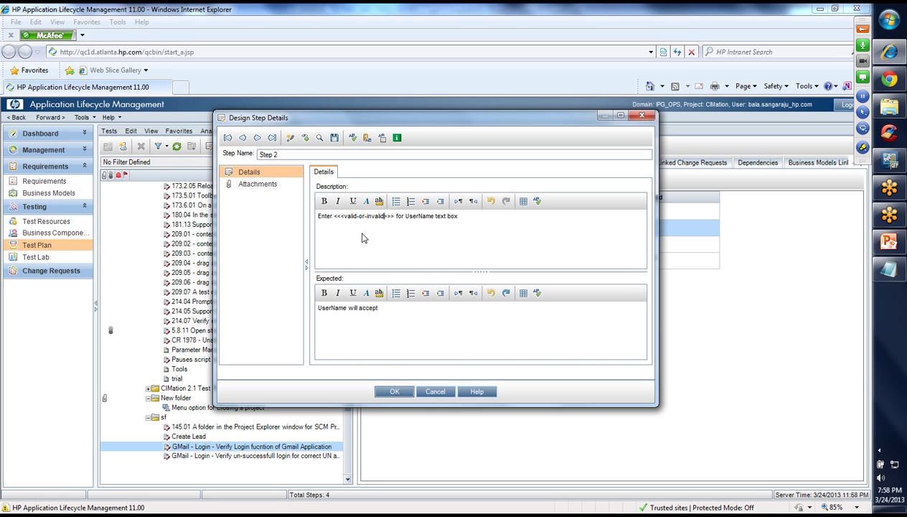
{"action": "type", "text": "-username"}
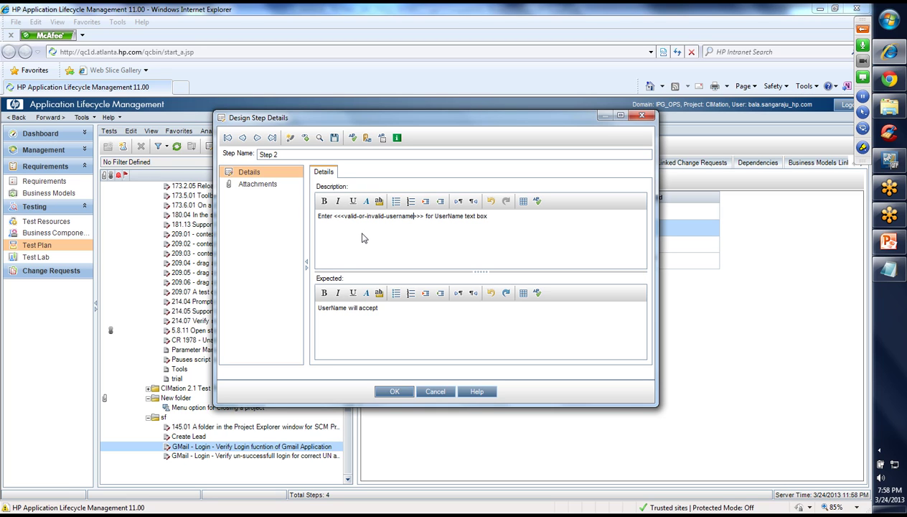
Copy the <<<valid-or-invalid-username>>> parameter in Step 2's description and format it bold and dark red
{"action": "left_click", "coordinate": [423, 217]}
{"action": "key", "text": "shift+Left"}
{"action": "key", "text": "shift+Left"}
{"action": "key", "text": "shift+Left"}
{"action": "key", "text": "shift+Left"}
{"action": "key", "text": "shift+Left"}
{"action": "key", "text": "shift+Left"}
{"action": "key", "text": "shift+Left"}
{"action": "key", "text": "shift+Left"}
{"action": "key", "text": "shift+Left"}
{"action": "key", "text": "shift+Left"}
{"action": "key", "text": "shift+Left"}
{"action": "key", "text": "shift+Left"}
{"action": "key", "text": "shift+Left"}
{"action": "key", "text": "shift+Left"}
{"action": "key", "text": "shift+Left"}
{"action": "key", "text": "shift+Left"}
{"action": "key", "text": "shift+Left"}
{"action": "key", "text": "shift+Left"}
{"action": "key", "text": "shift+Left"}
{"action": "key", "text": "shift+Left"}
{"action": "key", "text": "shift+Left"}
{"action": "key", "text": "shift+Left"}
{"action": "key", "text": "shift+Left"}
{"action": "key", "text": "shift+Left"}
{"action": "key", "text": "shift+Left"}
{"action": "key", "text": "ctrl+c"}
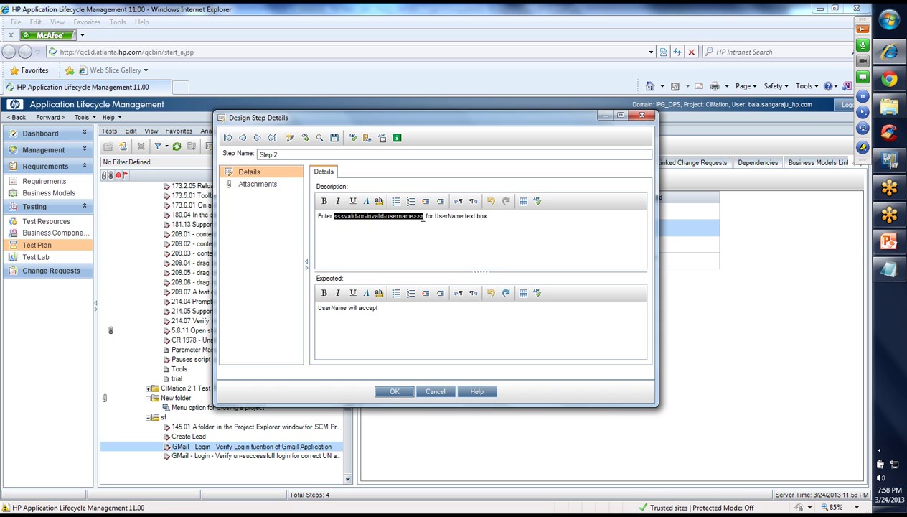
{"action": "left_click", "coordinate": [324, 202]}
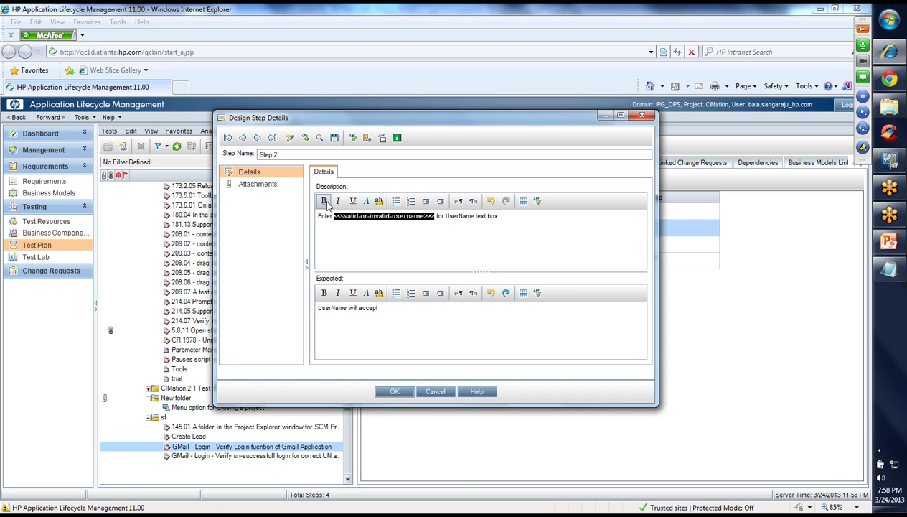
{"action": "left_click", "coordinate": [366, 201]}
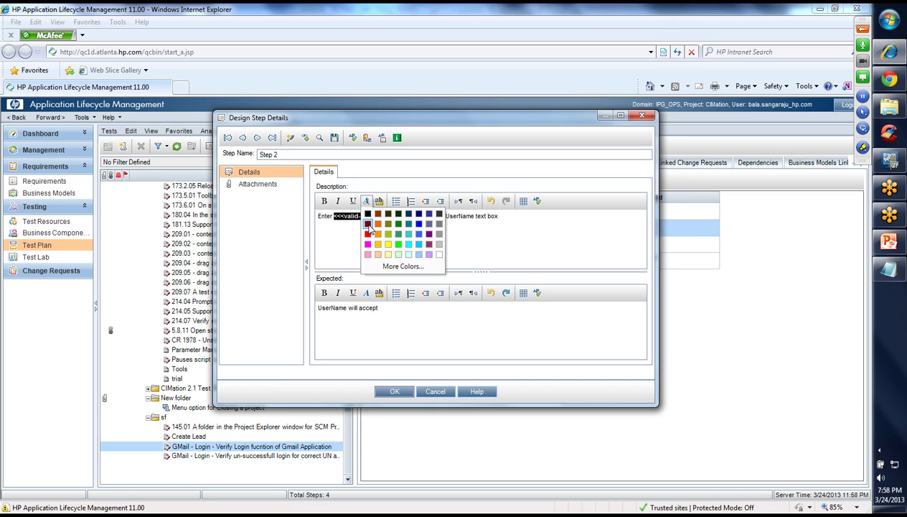
{"action": "left_click", "coordinate": [368, 234]}
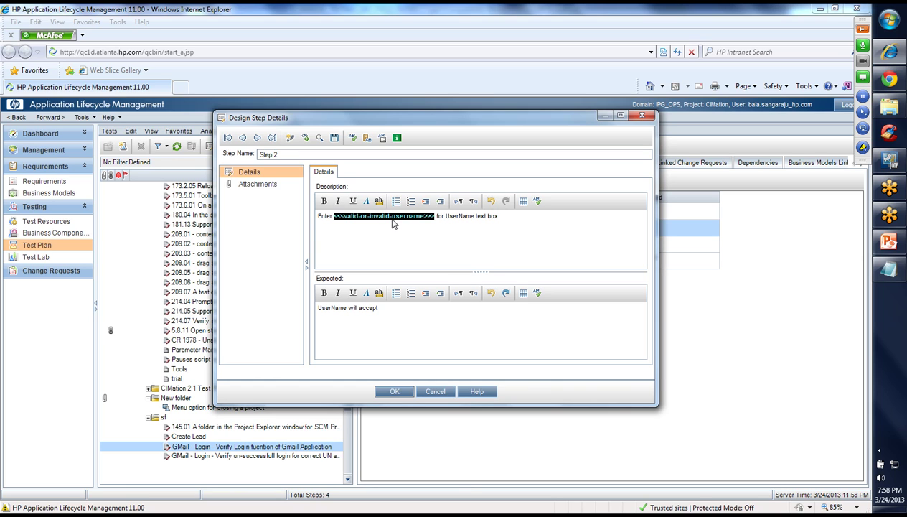
Replace "Correct pw" in Step 3's description with the parameter <<<valid-or-invalid-password>>> and save the step details
{"action": "left_click", "coordinate": [257, 138]}
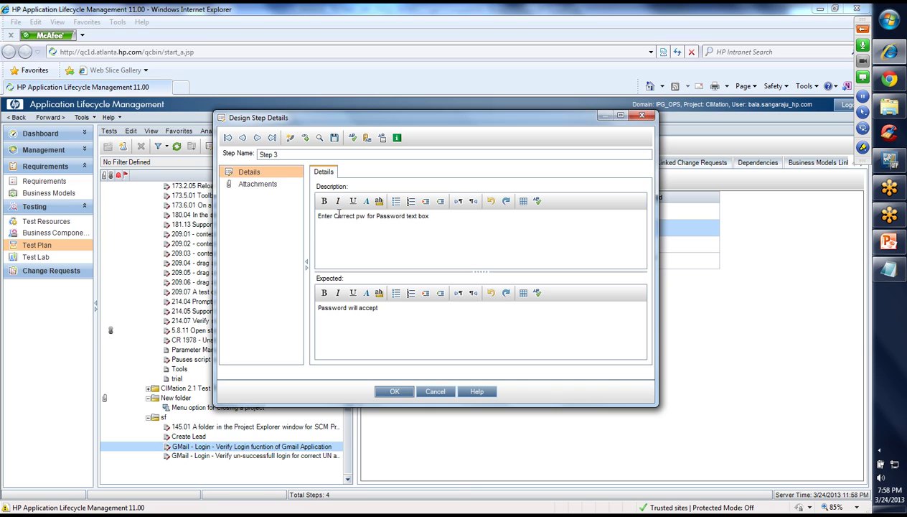
{"action": "left_click_drag", "start_coordinate": [333, 218], "coordinate": [366, 218]}
{"action": "key", "text": "Delete"}
{"action": "key", "text": "ctrl+v"}
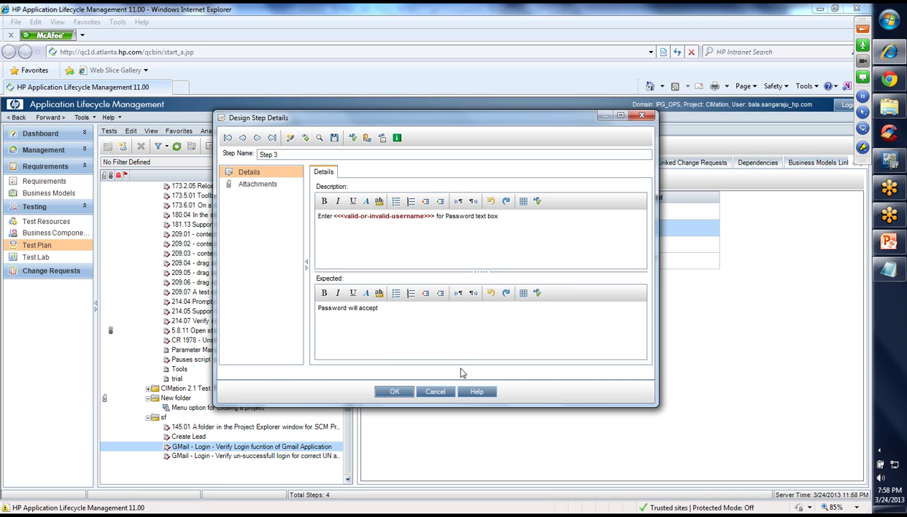
{"action": "key", "text": "BackSpace"}
{"action": "key", "text": "BackSpace"}
{"action": "key", "text": "BackSpace"}
{"action": "key", "text": "BackSpace"}
{"action": "key", "text": "BackSpace"}
{"action": "key", "text": "BackSpace"}
{"action": "key", "text": "BackSpace"}
{"action": "key", "text": "BackSpace"}
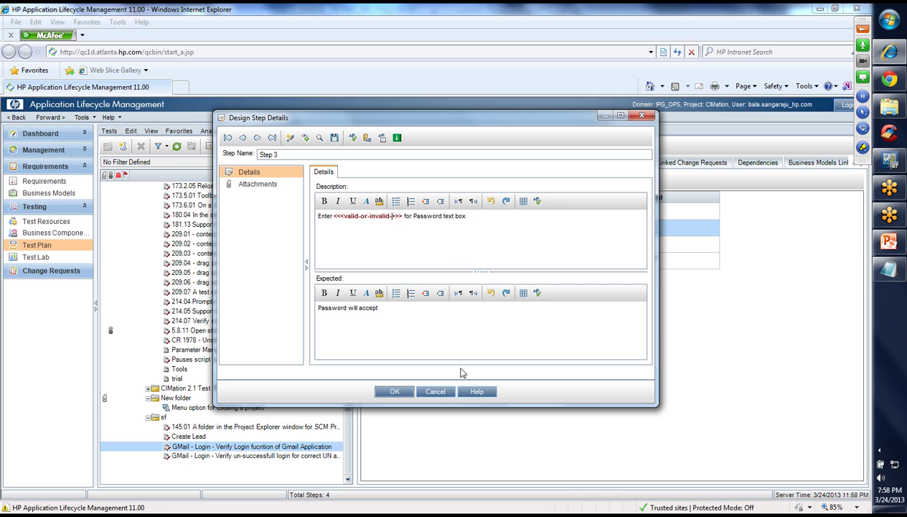
{"action": "type", "text": "password"}
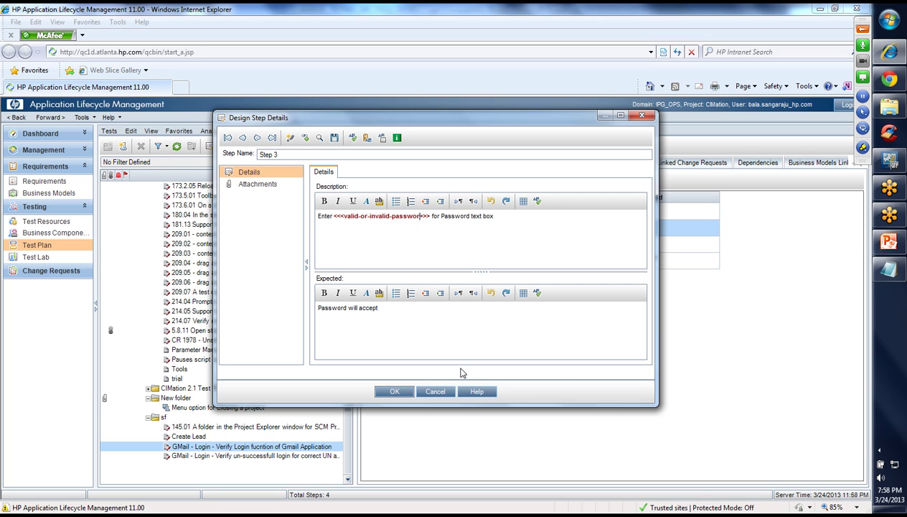
{"action": "left_click", "coordinate": [395, 391]}
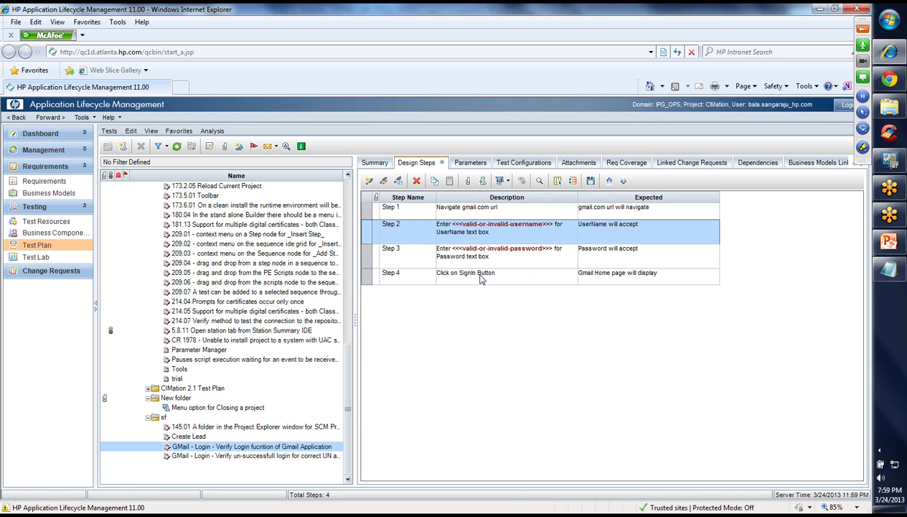
Replace Step 4's expected result with "1. Valid credentials, gmail homepage will display"
{"action": "left_click", "coordinate": [527, 273]}
{"action": "left_click", "coordinate": [381, 184]}
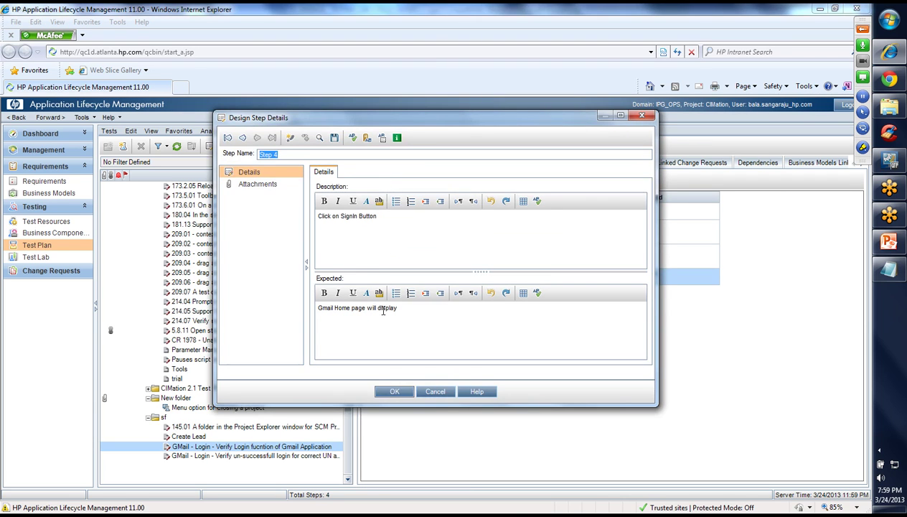
{"action": "left_click", "coordinate": [377, 328]}
{"action": "key", "text": "ctrl+a"}
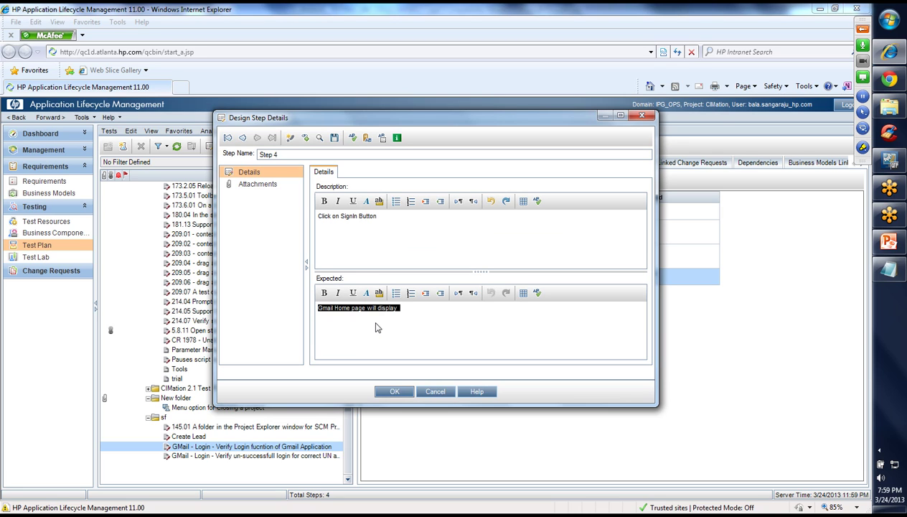
{"action": "type", "text": "1. for"}
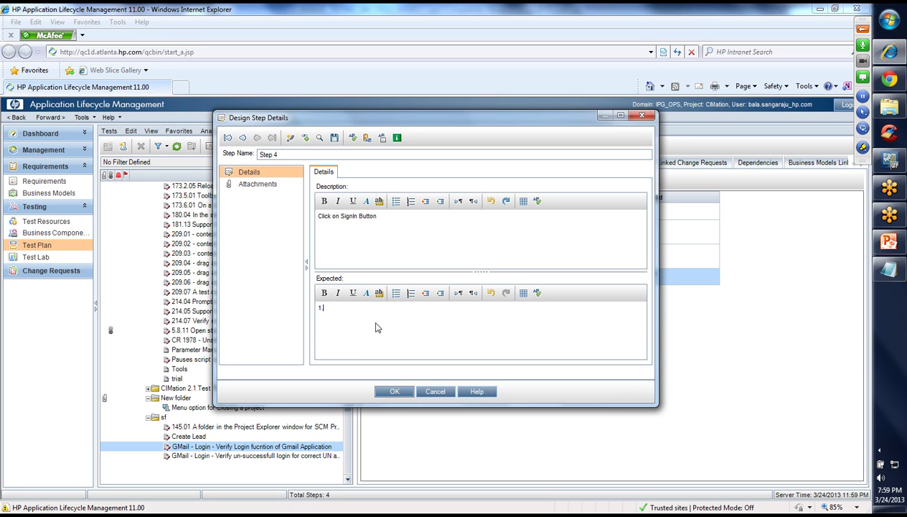
{"action": "key", "text": "BackSpace"}
{"action": "key", "text": "BackSpace"}
{"action": "type", "text": "Valid credentials, gmail hop"}
{"action": "key", "text": "BackSpace"}
{"action": "type", "text": "mepage shoudl"}
{"action": "key", "text": "BackSpace"}
{"action": "key", "text": "BackSpace"}
{"action": "key", "text": "BackSpace"}
{"action": "key", "text": "BackSpace"}
{"action": "key", "text": "BackSpace"}
{"action": "key", "text": "BackSpace"}
{"action": "key", "text": "BackSpace"}
{"action": "type", "text": "will display "}
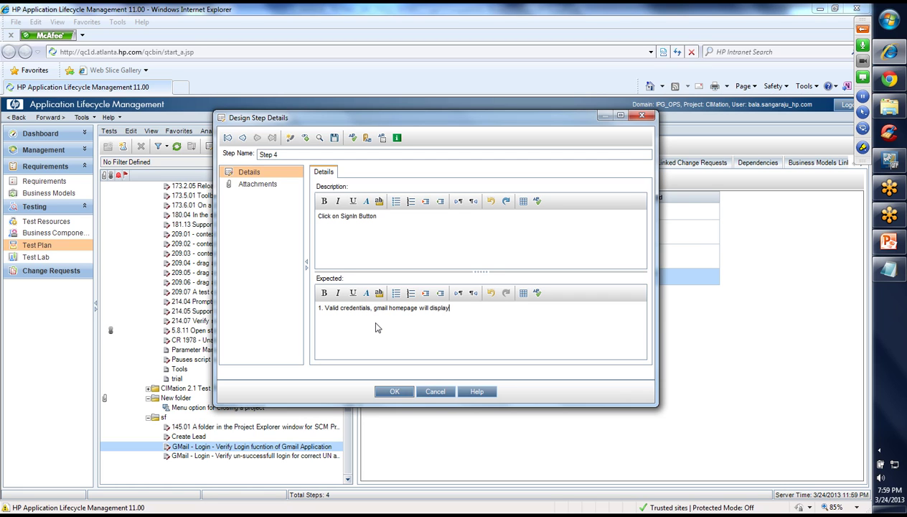
Add "2. For invalid credentials, will display error message like "invalid username or pass"" to Step 4's expected result and begin item 1 with "For"
{"action": "type", "text": "2. FOr"}
{"action": "key", "text": "BackSpace"}
{"action": "key", "text": "BackSpace"}
{"action": "type", "text": "or invalid credentials"}
{"action": "type", "text": "will display error message like \""}
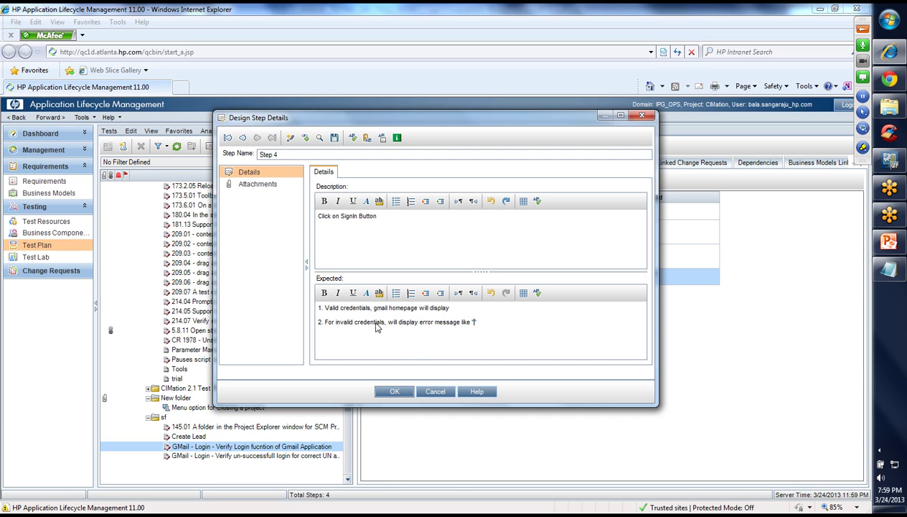
{"action": "type", "text": "invalid username or pass"}
{"action": "left_click", "coordinate": [325, 308]}
{"action": "type", "text": "For"}
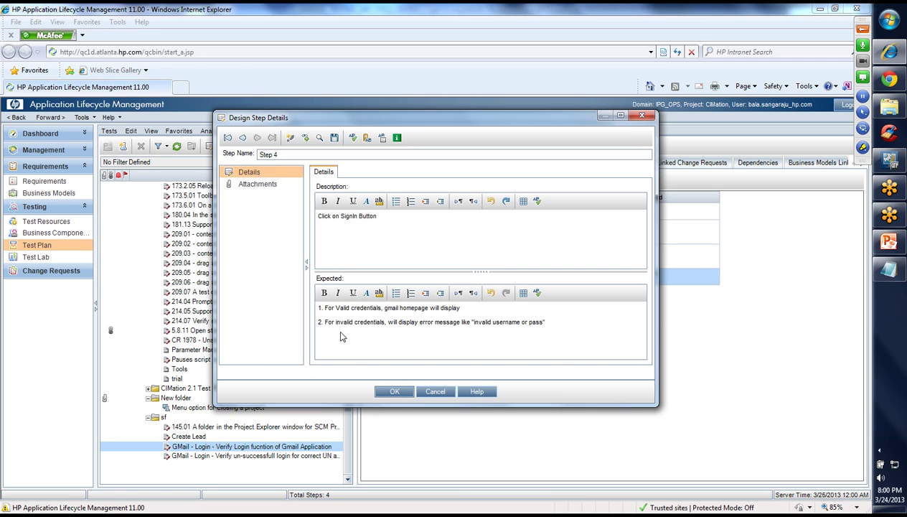
{"action": "left_click", "coordinate": [388, 391]}
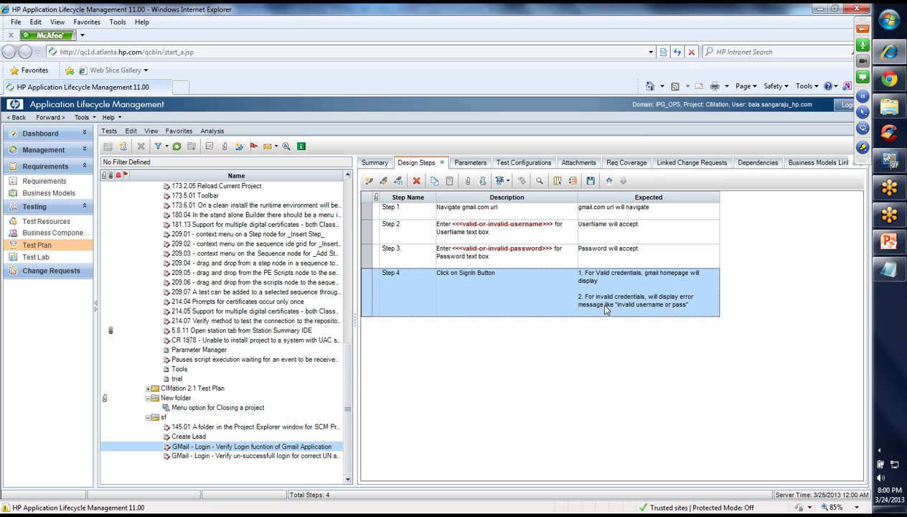
Set the default value of the valid-or-invalid-username parameter to "Valid Username"
{"action": "left_click", "coordinate": [458, 164]}
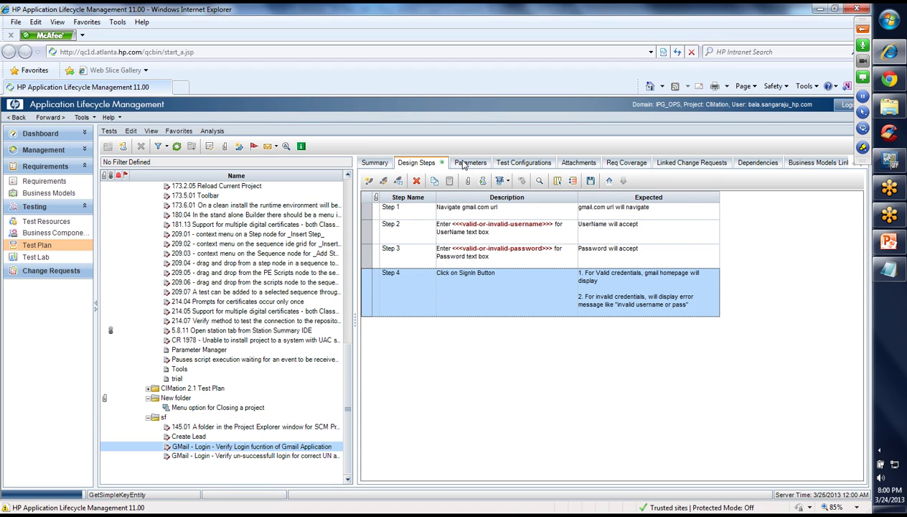
{"action": "key", "text": "alt+Tab"}
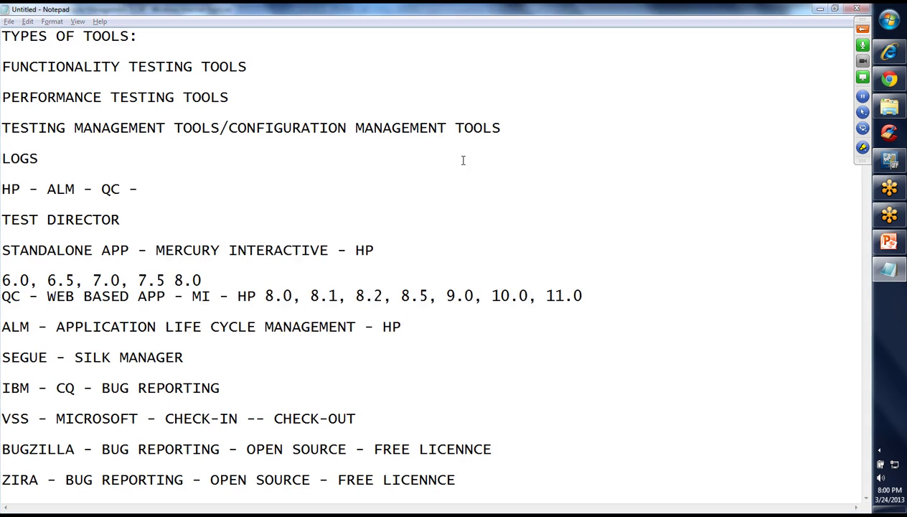
{"action": "left_click", "coordinate": [820, 9]}
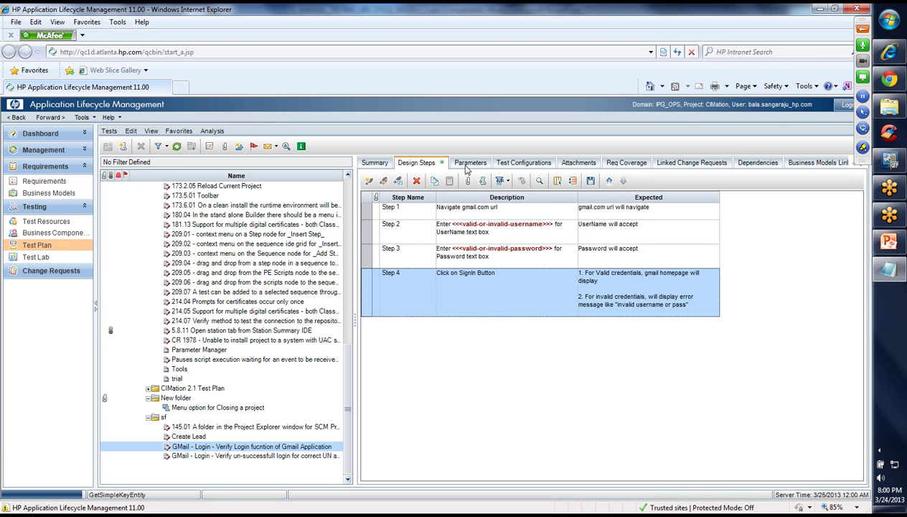
{"action": "left_click", "coordinate": [471, 163]}
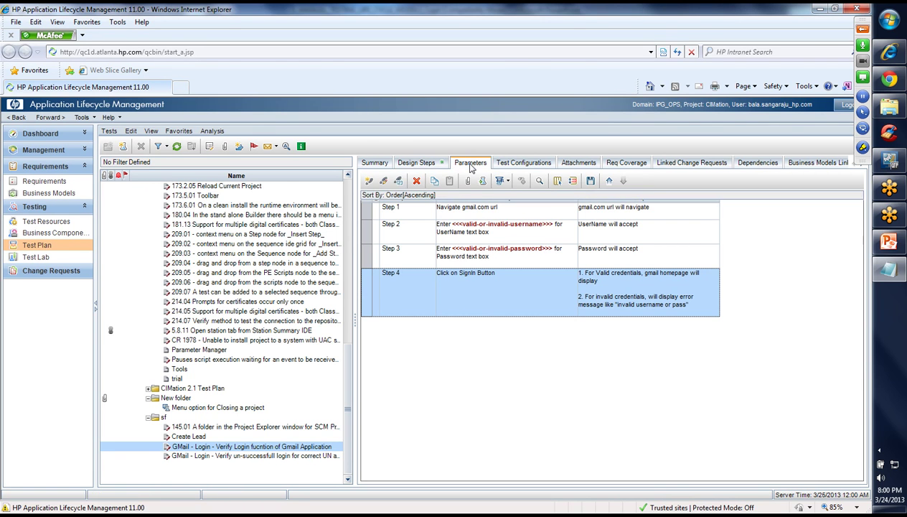
{"action": "key", "text": "alt+Tab"}
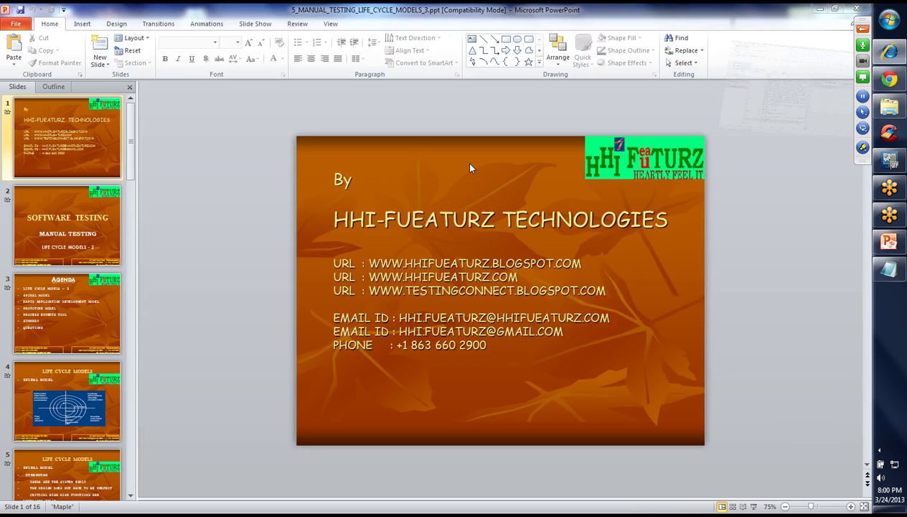
{"action": "key", "text": "alt+Tab"}
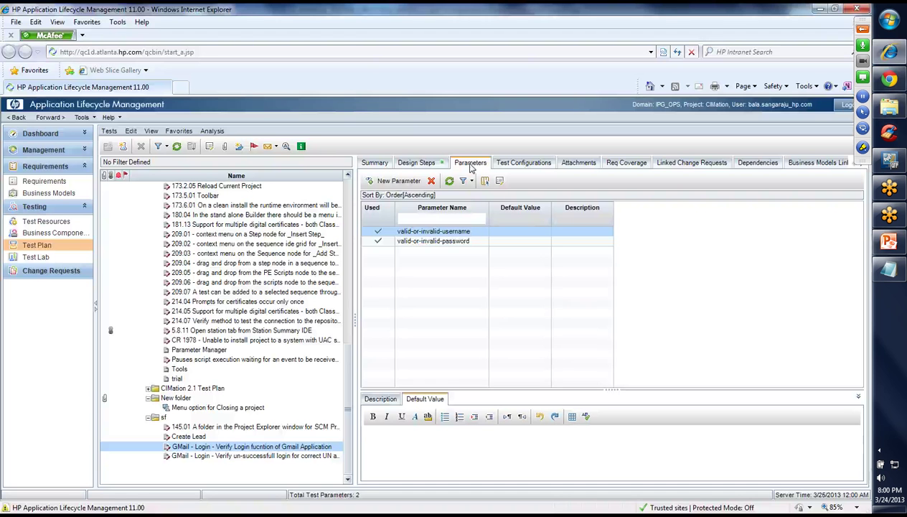
{"action": "left_click", "coordinate": [521, 230]}
{"action": "left_click", "coordinate": [545, 232]}
{"action": "type", "text": "Valie"}
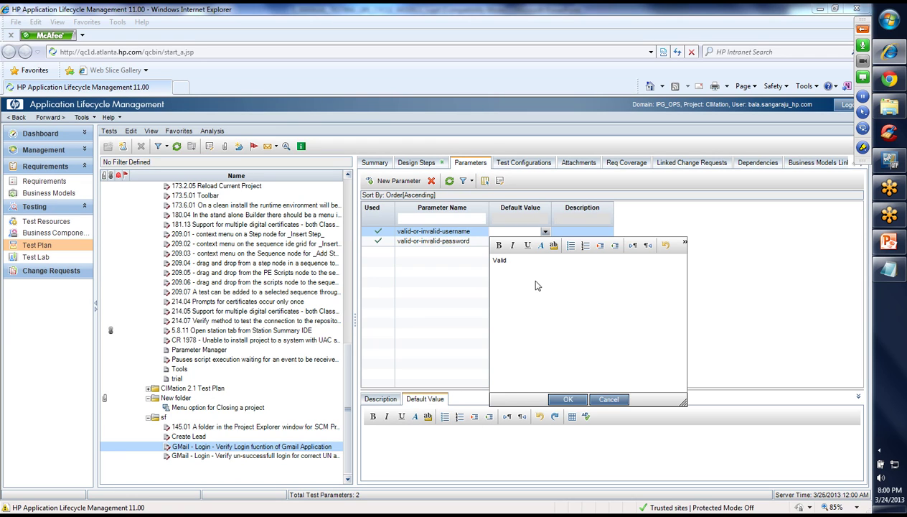
{"action": "type", "text": " Username"}
{"action": "left_click", "coordinate": [566, 399]}
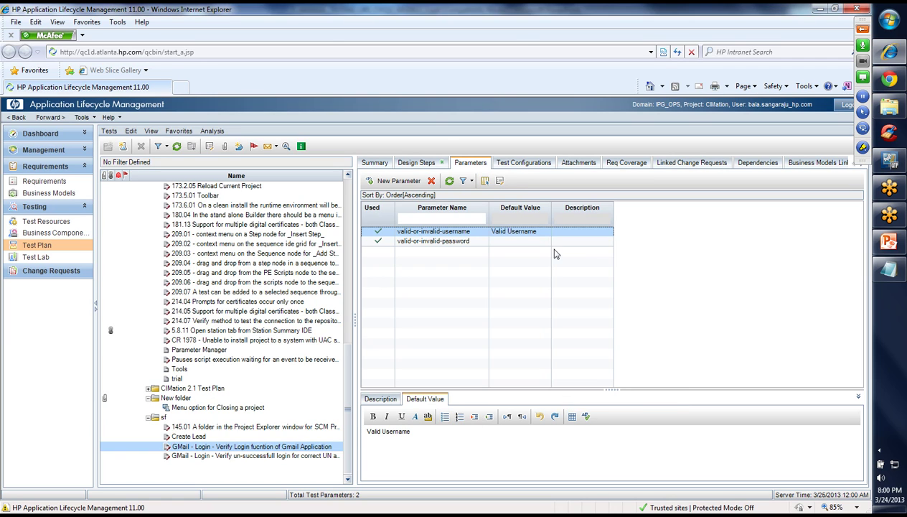
Shorten the parameter in Step 2's description to <<<valid-or-invalid>>> and add the plain word "username" after it
{"action": "left_click", "coordinate": [533, 242]}
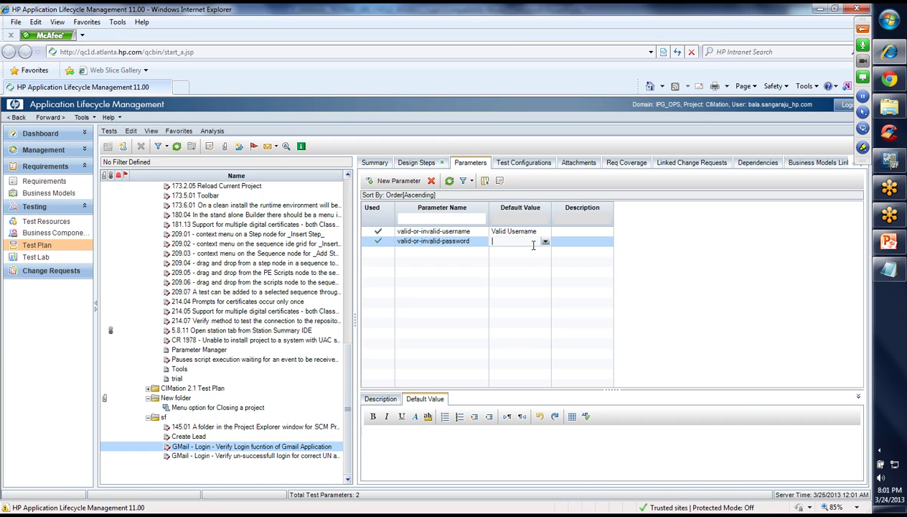
{"action": "left_click", "coordinate": [412, 166]}
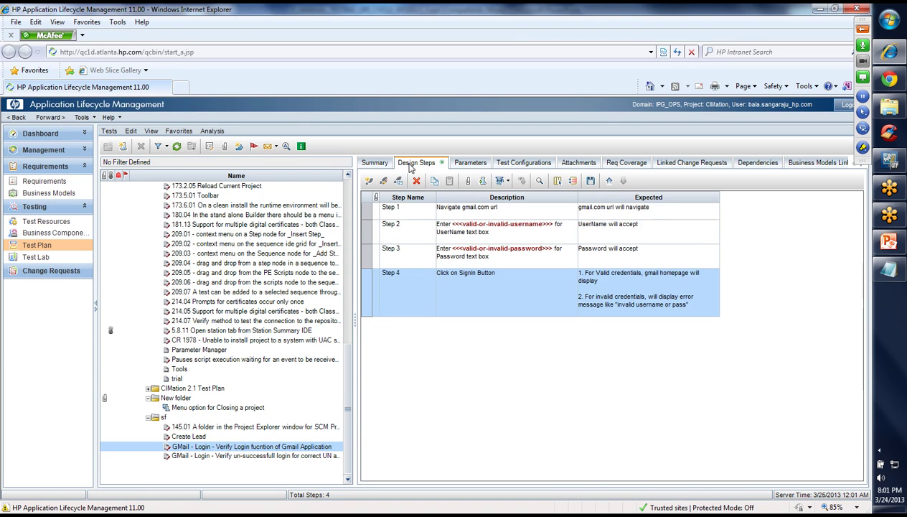
{"action": "left_click", "coordinate": [543, 228]}
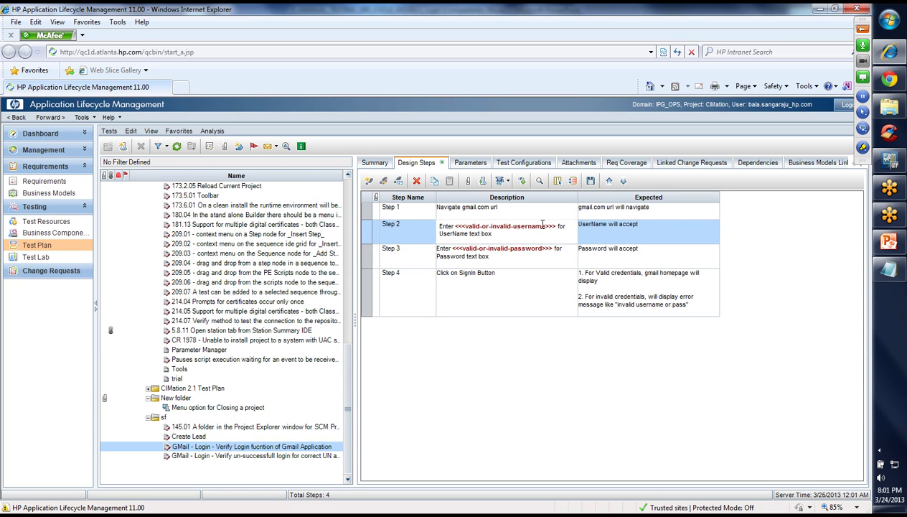
{"action": "key", "text": "BackSpace"}
{"action": "key", "text": "BackSpace"}
{"action": "key", "text": "BackSpace"}
{"action": "key", "text": "BackSpace"}
{"action": "key", "text": "BackSpace"}
{"action": "key", "text": "BackSpace"}
{"action": "key", "text": "BackSpace"}
{"action": "key", "text": "BackSpace"}
{"action": "key", "text": "BackSpace"}
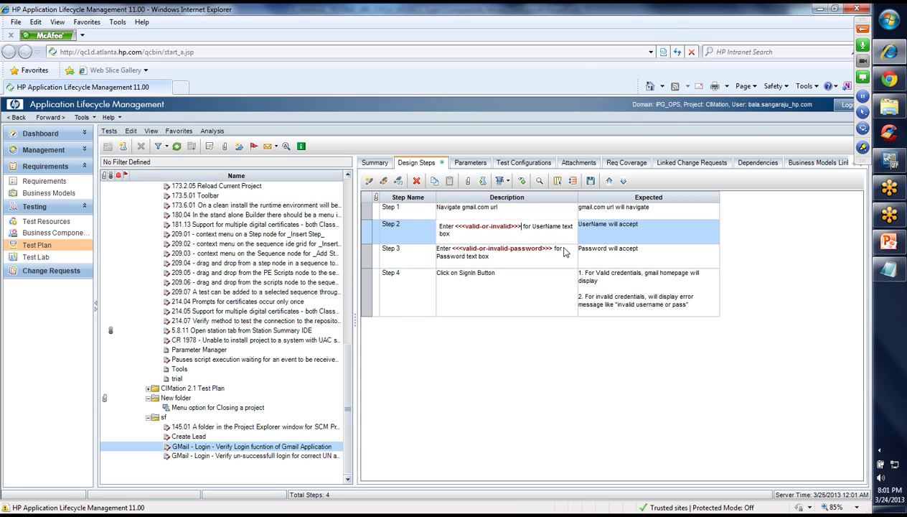
{"action": "type", "text": "username"}
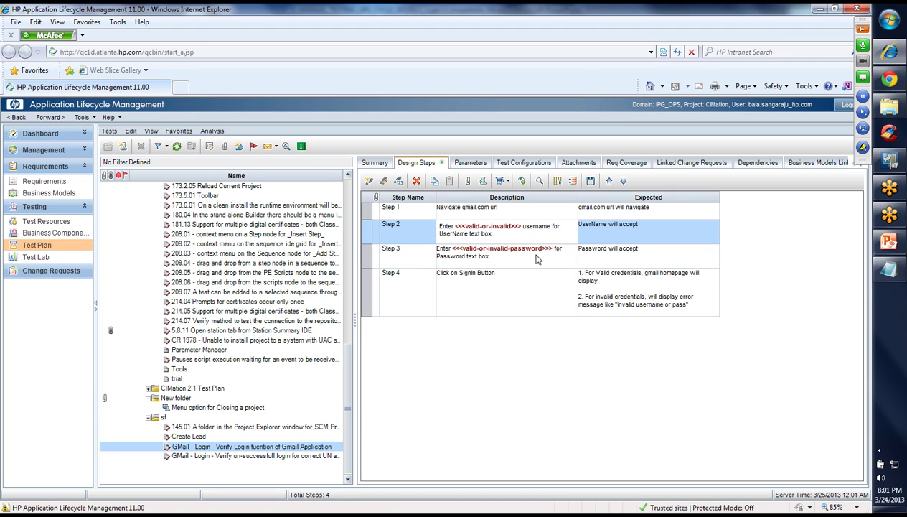
Shorten the parameter in Step 3's description to <<<valid-or-invalid>>> and add the plain word "password" after it
{"action": "left_click", "coordinate": [538, 253]}
{"action": "left_click", "coordinate": [546, 254]}
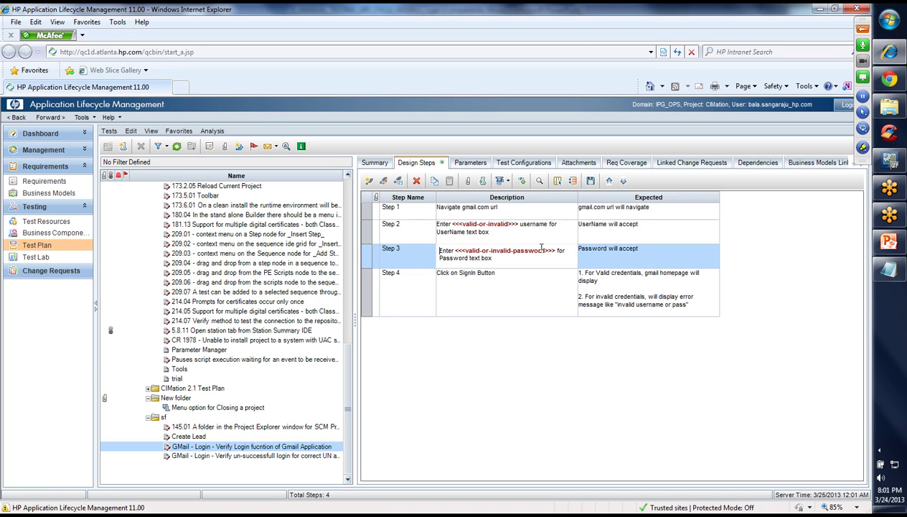
{"action": "key", "text": "BackSpace"}
{"action": "key", "text": "BackSpace"}
{"action": "key", "text": "BackSpace"}
{"action": "key", "text": "BackSpace"}
{"action": "key", "text": "BackSpace"}
{"action": "key", "text": "BackSpace"}
{"action": "key", "text": "BackSpace"}
{"action": "key", "text": "BackSpace"}
{"action": "key", "text": "BackSpace"}
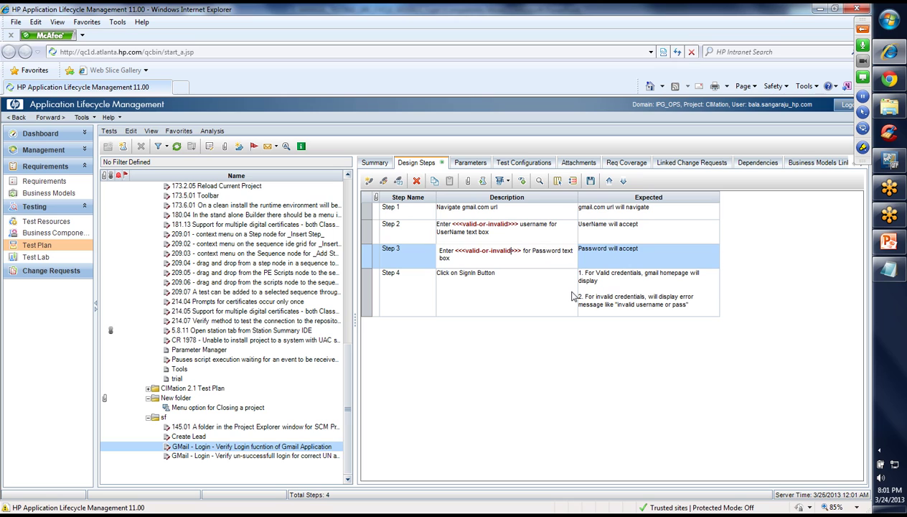
{"action": "key", "text": "Right"}
{"action": "key", "text": "Right"}
{"action": "key", "text": "Right"}
{"action": "type", "text": "password"}
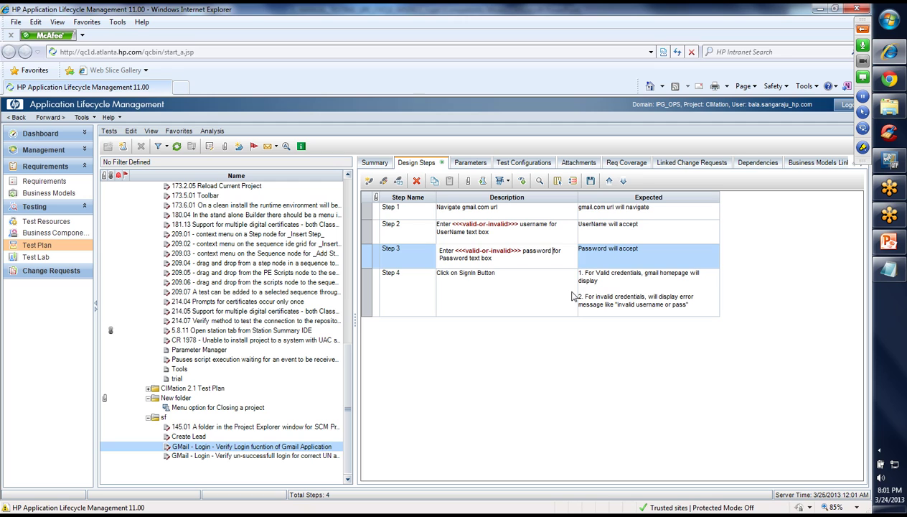
Rename the description parameters to <<<valid-or-invalid-pw>>> in Step 3 and <<<valid-or-invalid-un>>> in Step 2
{"action": "left_click", "coordinate": [471, 164]}
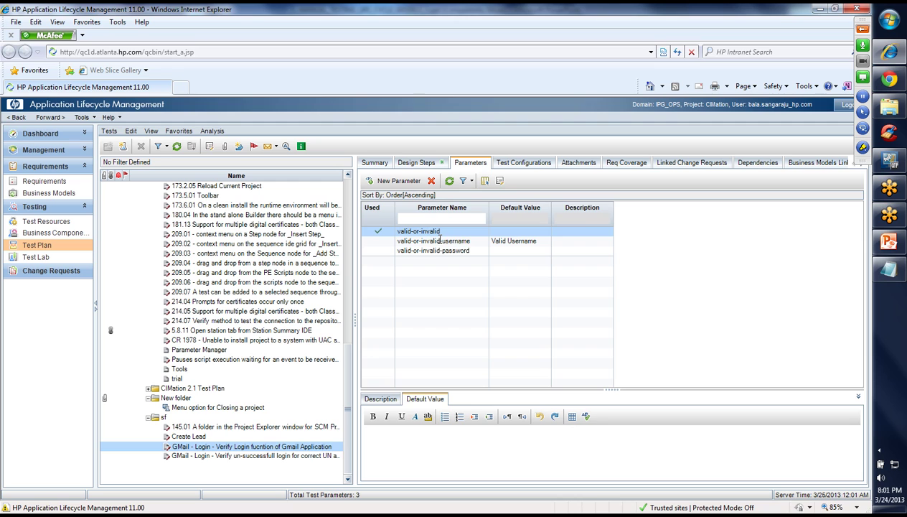
{"action": "left_click", "coordinate": [425, 163]}
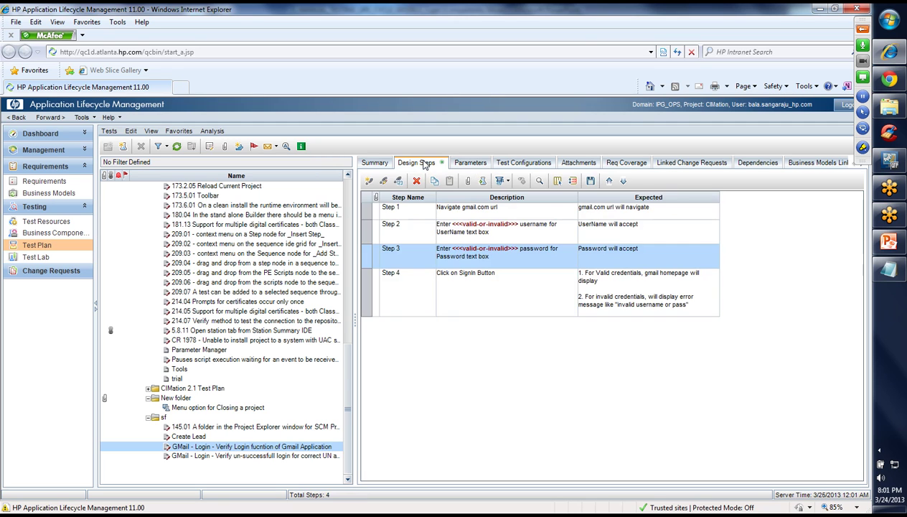
{"action": "left_click", "coordinate": [511, 252]}
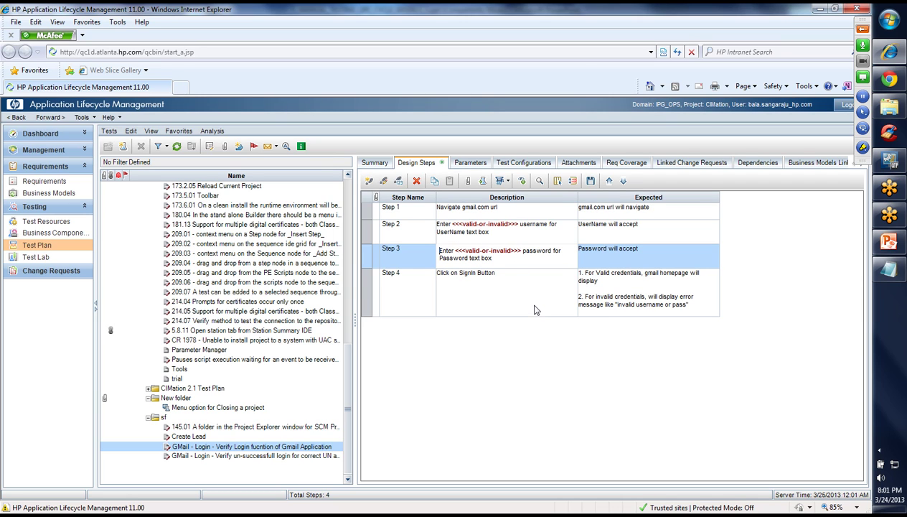
{"action": "left_click", "coordinate": [511, 250]}
{"action": "type", "text": "-pw"}
{"action": "left_click", "coordinate": [510, 225]}
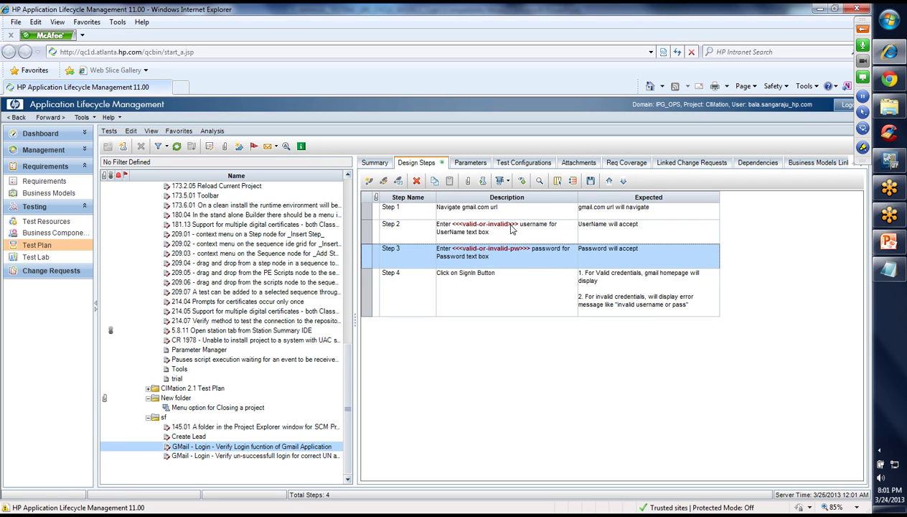
{"action": "left_click", "coordinate": [512, 227]}
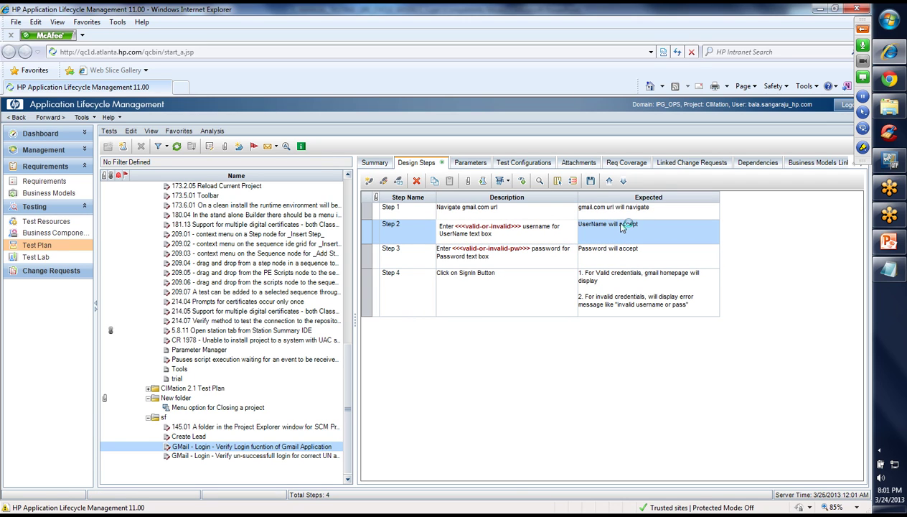
{"action": "type", "text": "-un"}
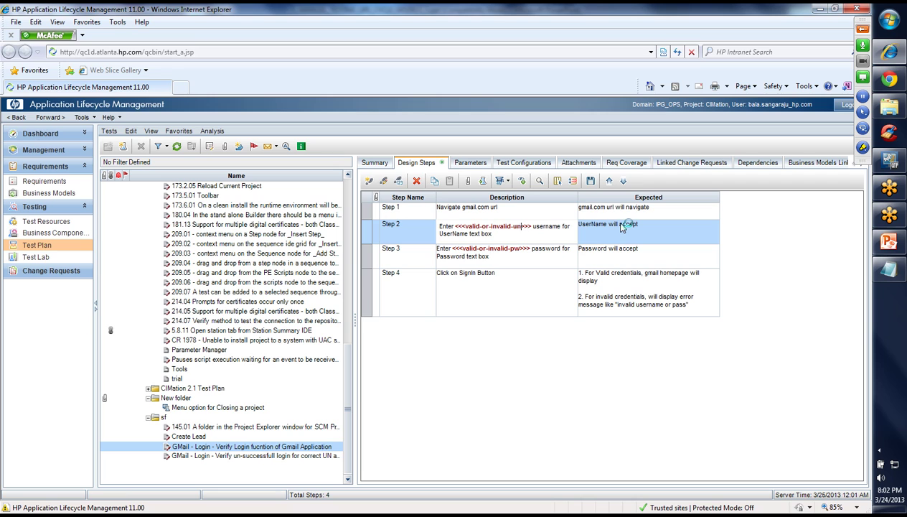
Delete the unused test parameters valid-or-invalid, valid-or-invalid-password and valid-or-invalid-username
{"action": "left_click", "coordinate": [473, 167]}
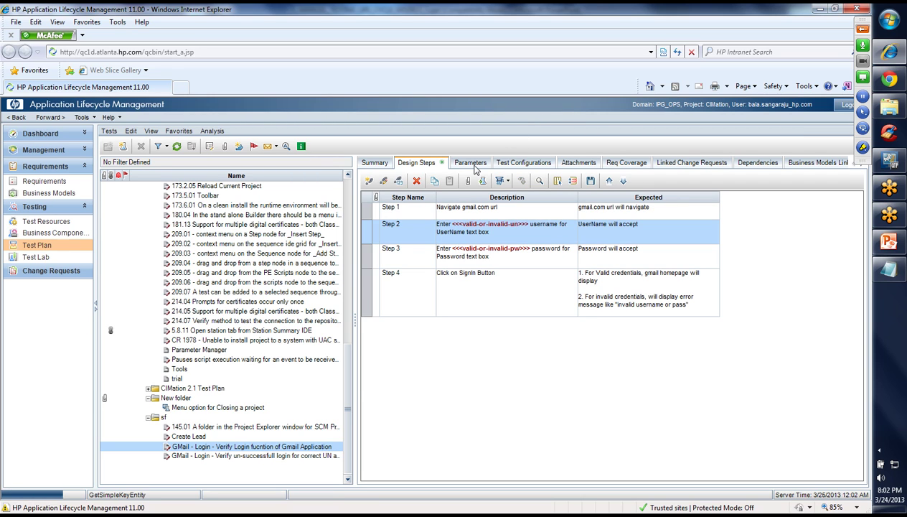
{"action": "left_click", "coordinate": [410, 251]}
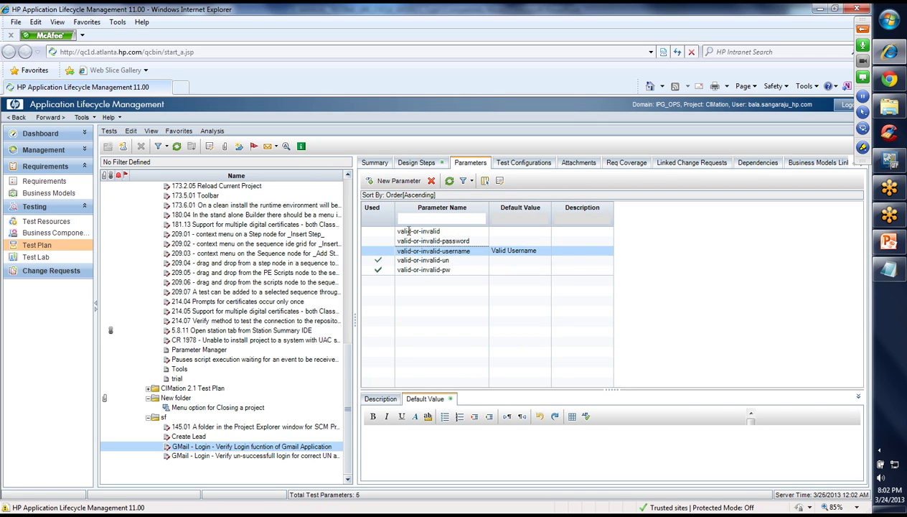
{"action": "left_click", "coordinate": [408, 231], "text": "shift"}
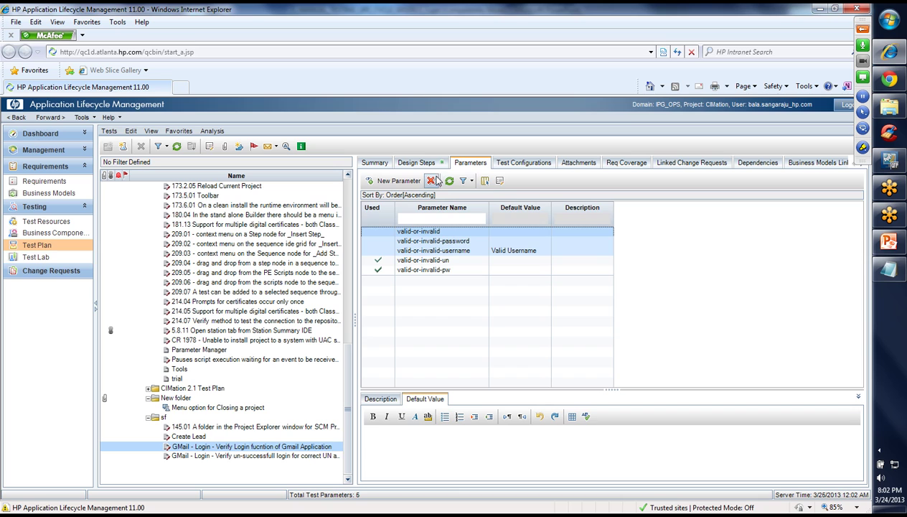
{"action": "left_click", "coordinate": [431, 180]}
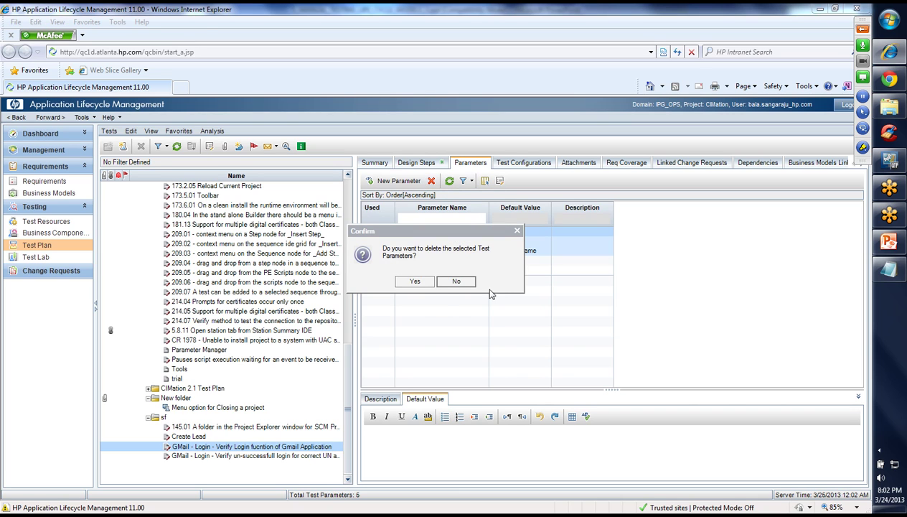
{"action": "left_click", "coordinate": [417, 282]}
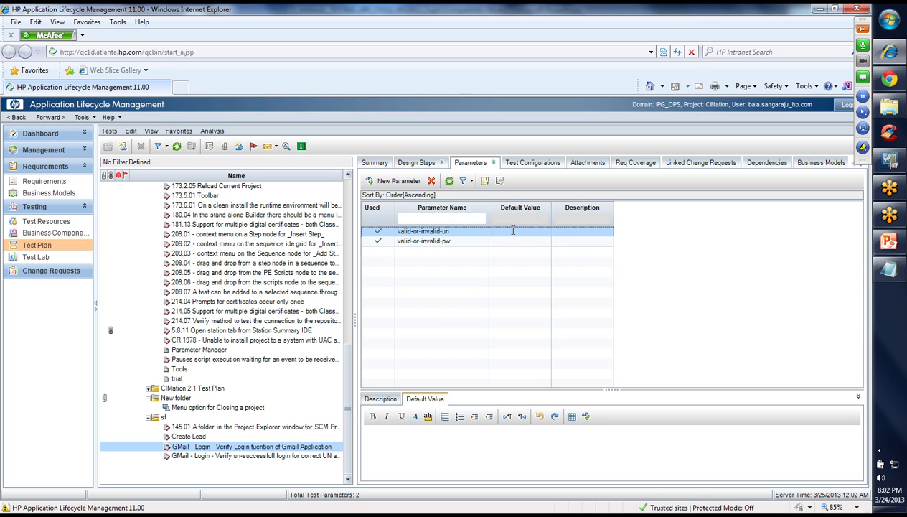
Set the default value of the valid-or-invalid-un parameter to "Valid"
{"action": "left_click", "coordinate": [513, 230]}
{"action": "left_click", "coordinate": [545, 233]}
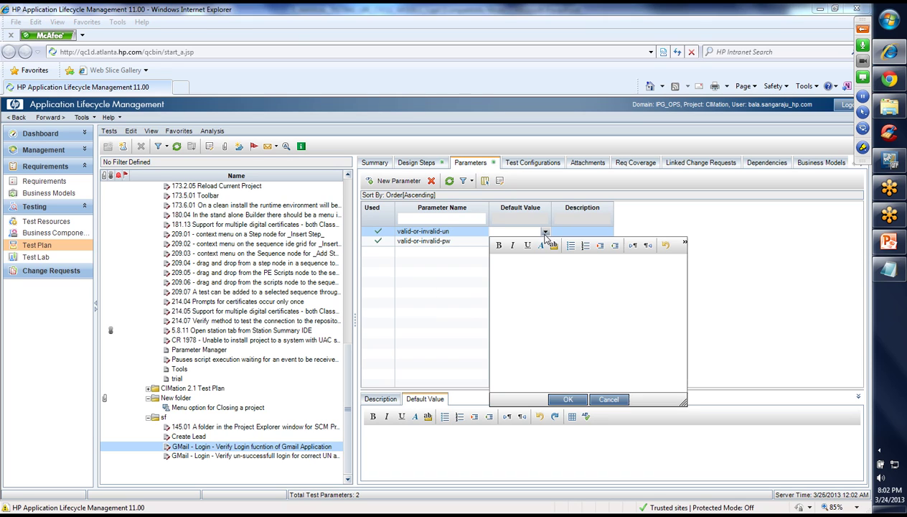
{"action": "type", "text": "Valid"}
{"action": "left_click", "coordinate": [567, 400]}
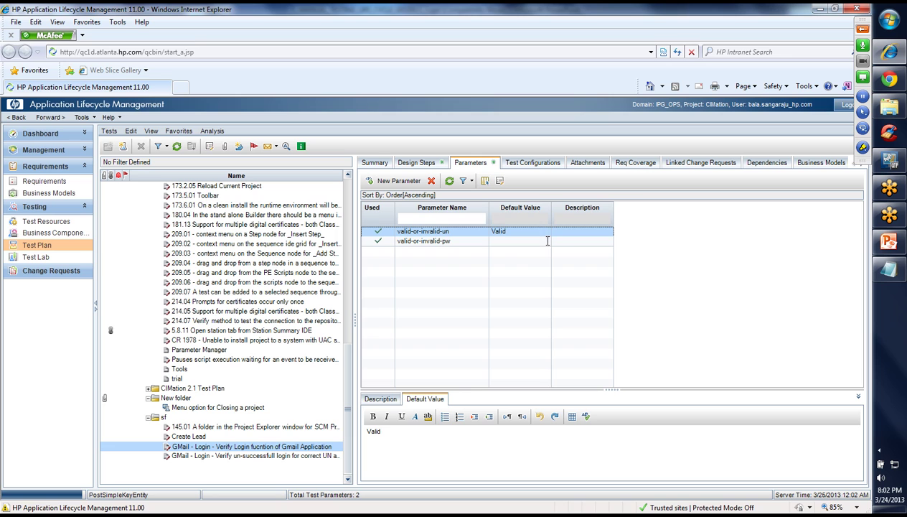
Set the default value of the valid-or-invalid-pw parameter to "Valid" in its parameter details
{"action": "double_click", "coordinate": [538, 242]}
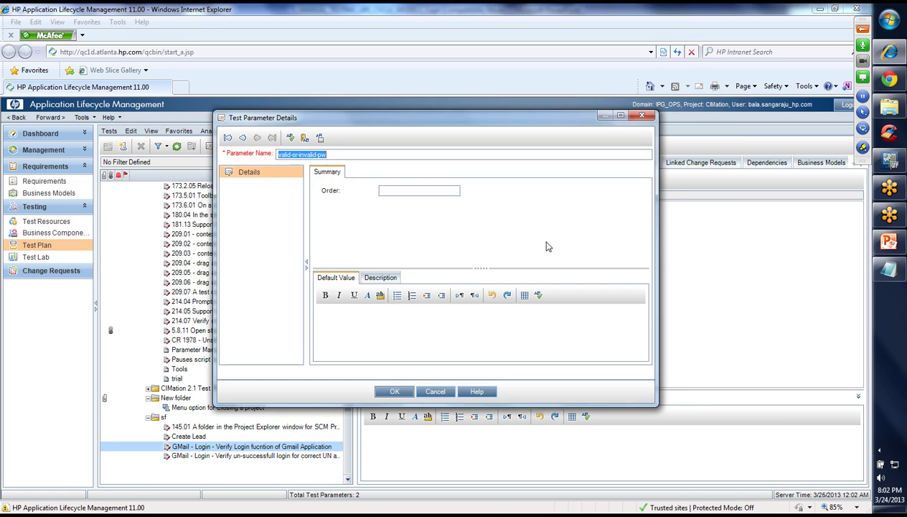
{"action": "left_click", "coordinate": [375, 329]}
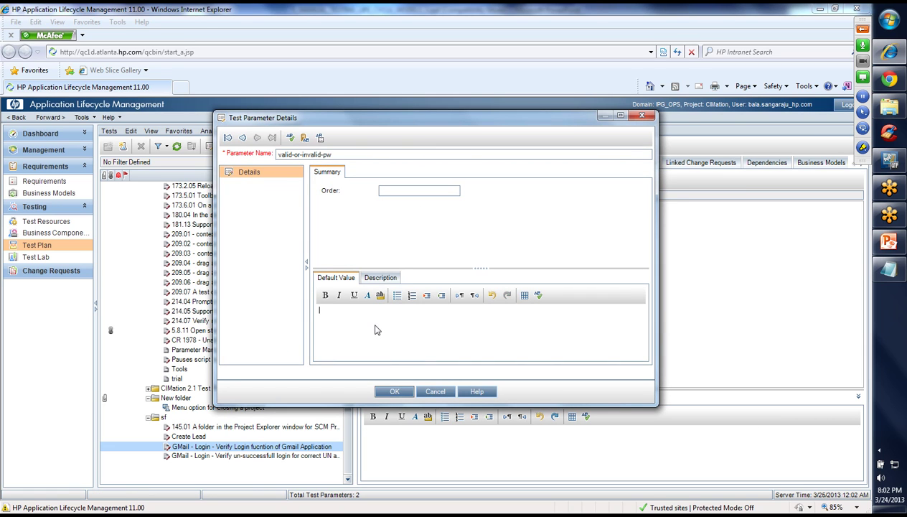
{"action": "type", "text": "Valid"}
{"action": "left_click", "coordinate": [386, 391]}
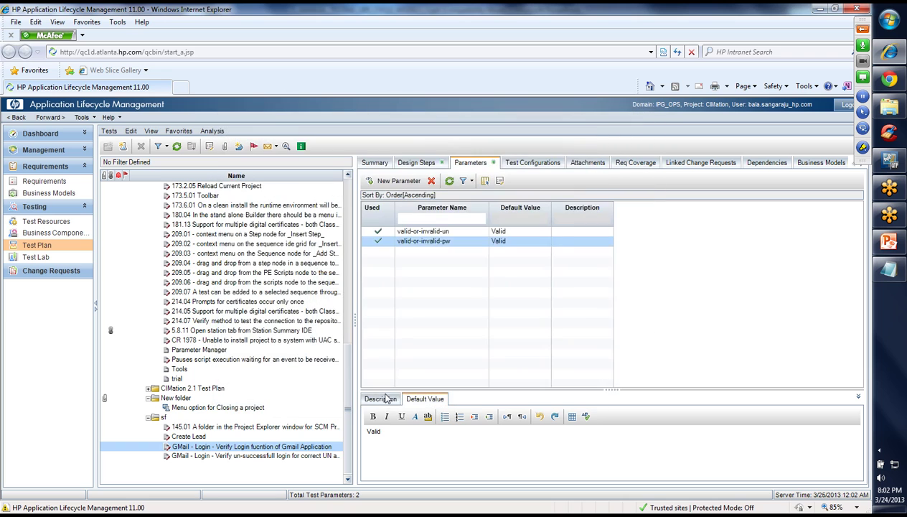
Set the description of the valid-or-invalid-un parameter to "Enter value of UN text box. Allowed values of Valid and Invalid." and copy that text
{"action": "left_click", "coordinate": [572, 231]}
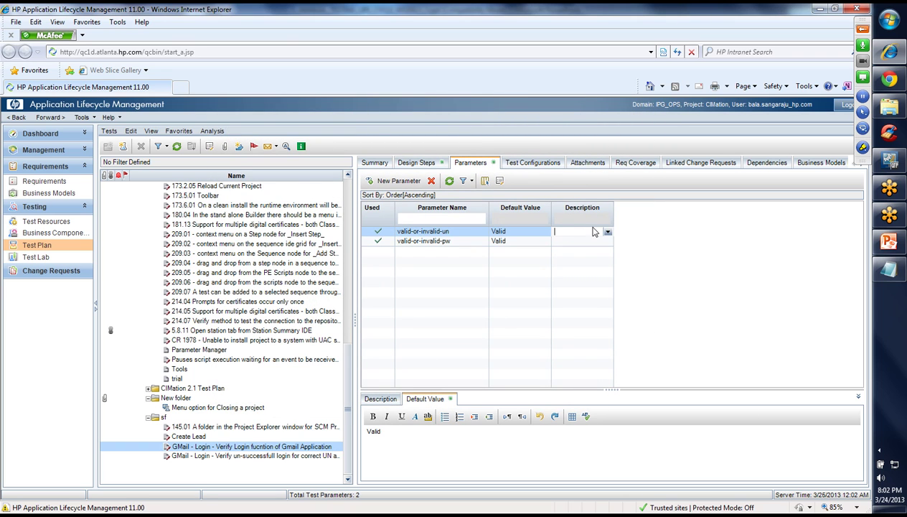
{"action": "left_click", "coordinate": [606, 232]}
{"action": "left_click", "coordinate": [586, 291]}
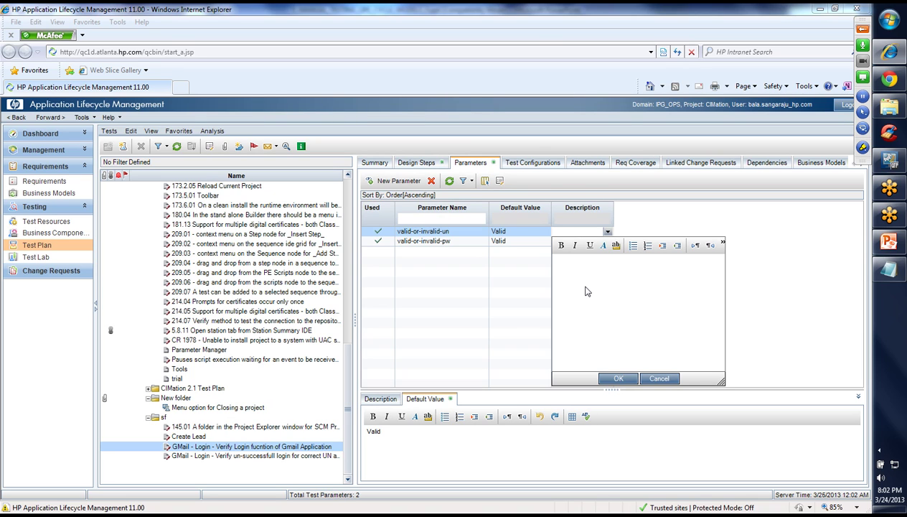
{"action": "type", "text": "Env"}
{"action": "type", "text": "er"}
{"action": "type", "text": " value"}
{"action": "key", "text": "BackSpace"}
{"action": "key", "text": "BackSpace"}
{"action": "type", "text": "lue of UN text box. a"}
{"action": "key", "text": "BackSpace"}
{"action": "type", "text": "Allowed values of Vali"}
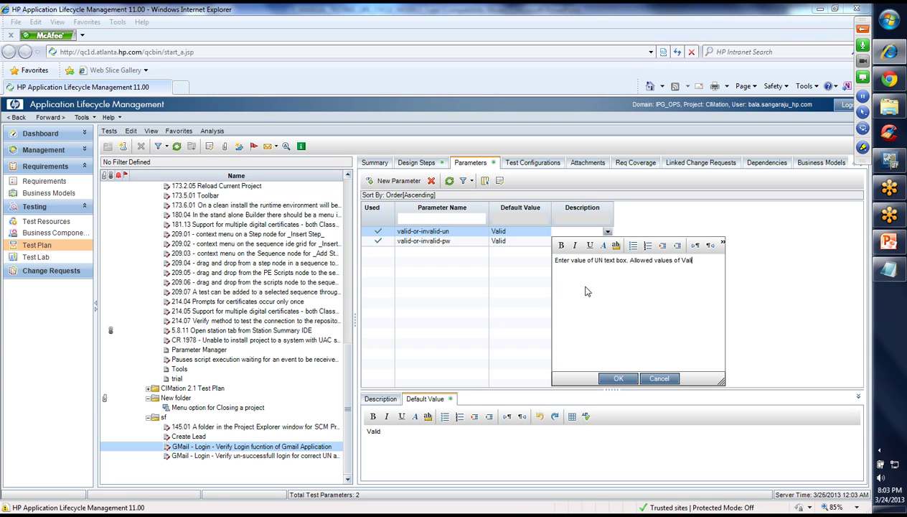
{"action": "type", "text": "and Invalid."}
{"action": "key", "text": "ctrl+a"}
{"action": "key", "text": "ctrl+c"}
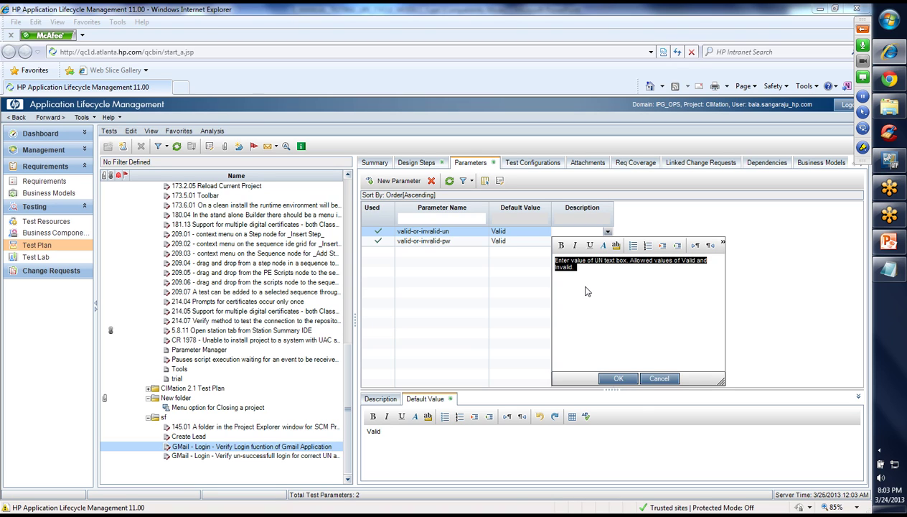
{"action": "left_click", "coordinate": [623, 379]}
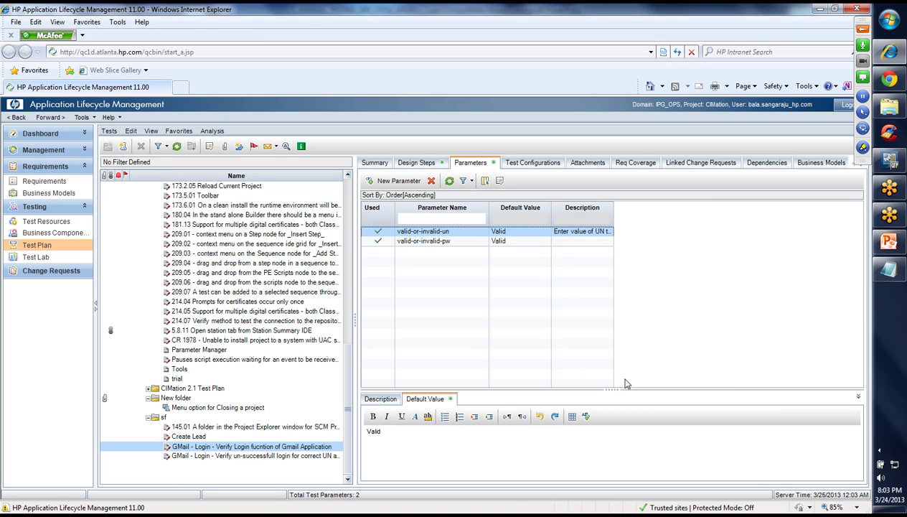
Paste the copied text "Enter value of UN text box. Allowed values of Valid and Invalid." as the description of valid-or-invalid-pw
{"action": "left_click", "coordinate": [597, 242]}
{"action": "left_click", "coordinate": [607, 241]}
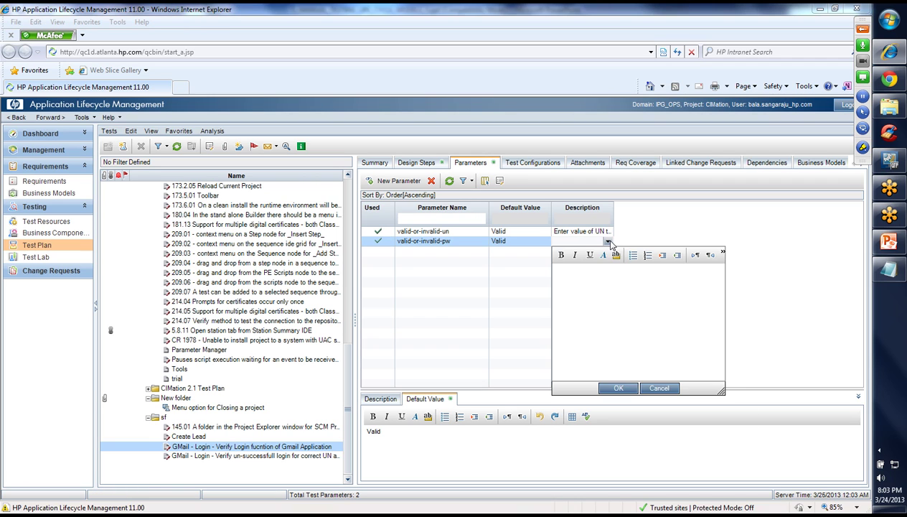
{"action": "key", "text": "ctrl+v"}
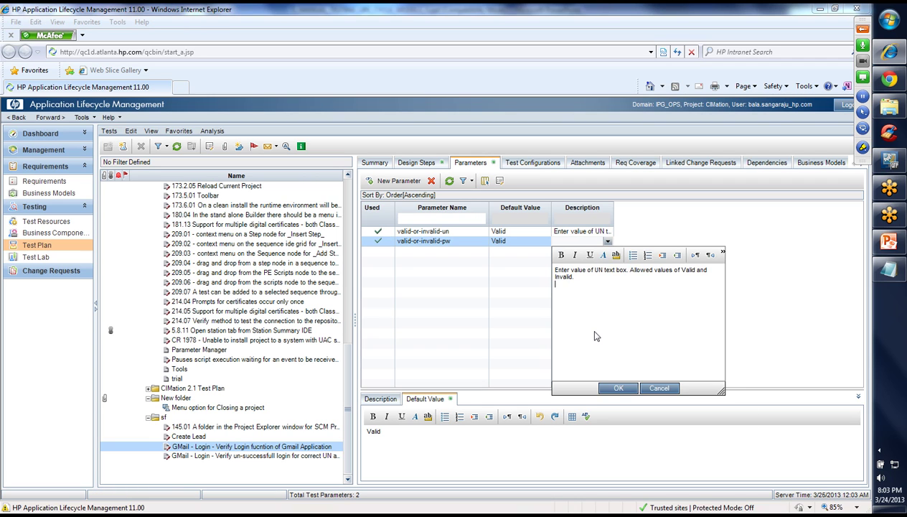
{"action": "left_click", "coordinate": [618, 388]}
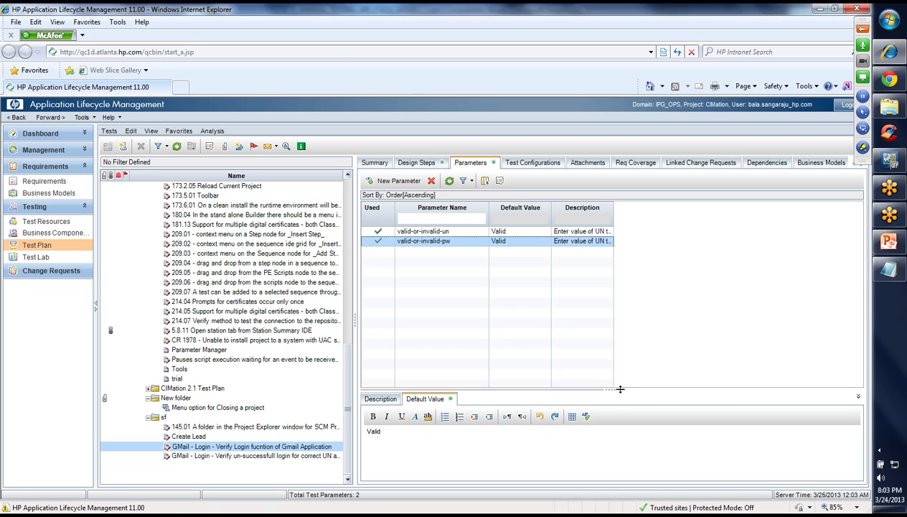
{"action": "left_click", "coordinate": [510, 243]}
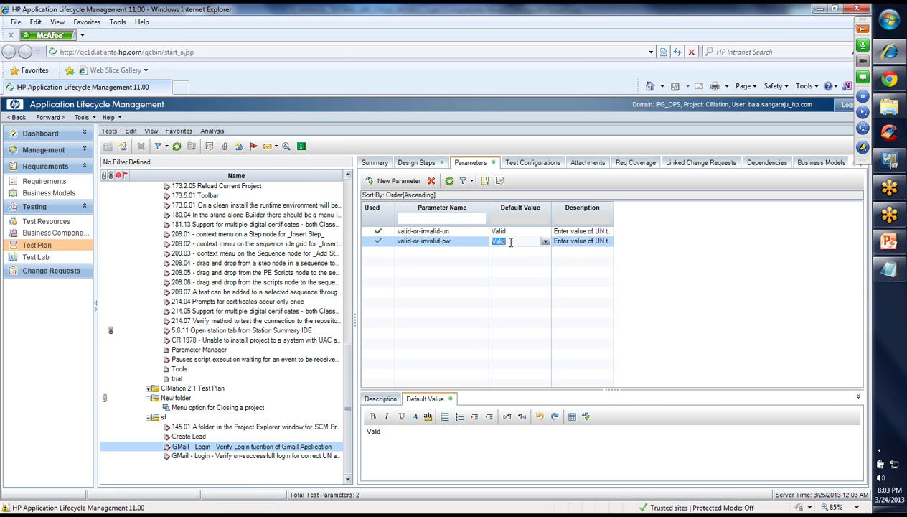
{"action": "left_click", "coordinate": [510, 230]}
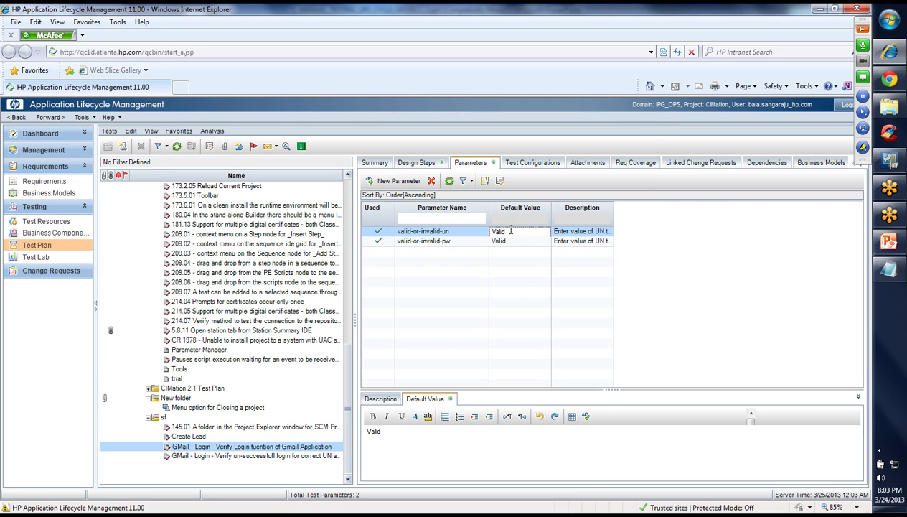
{"action": "double_click", "coordinate": [517, 231]}
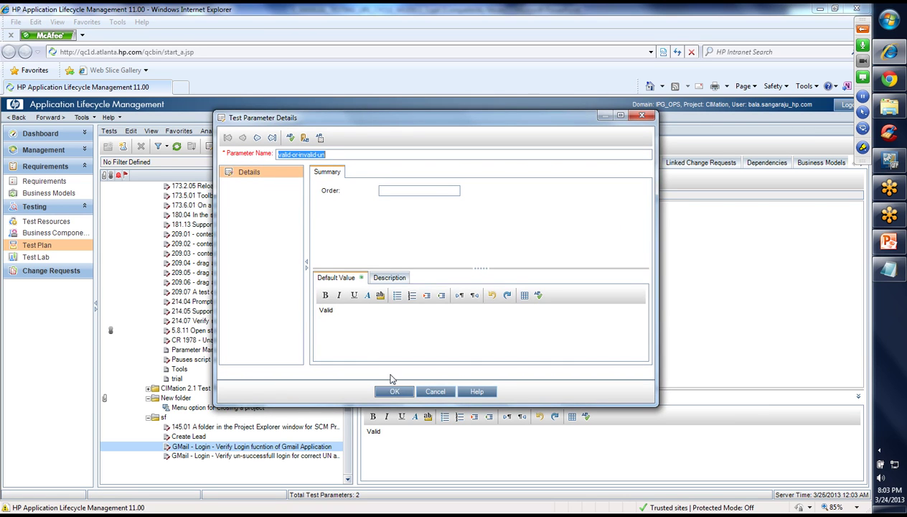
{"action": "left_click", "coordinate": [420, 391]}
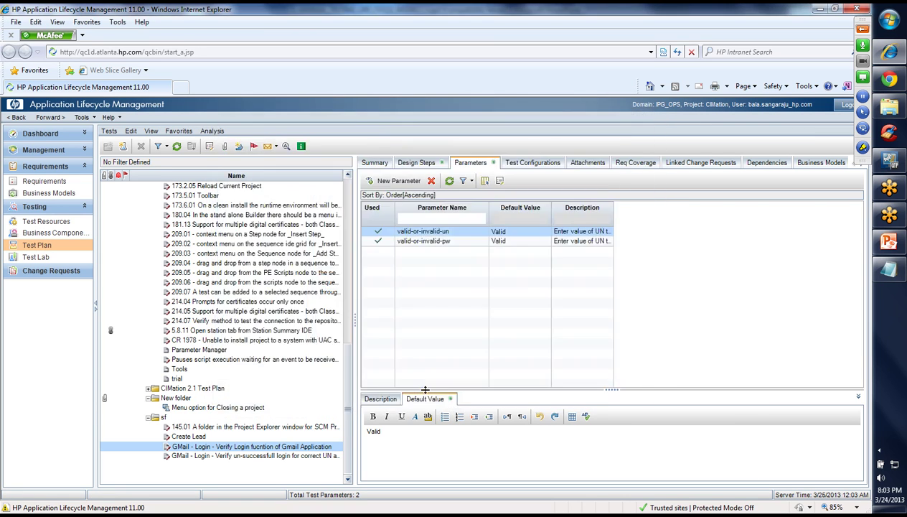
Rename the test's existing configuration to "GMail - Login - Verify Login fucntion of Gmail Application - both UN and PW valid"
{"action": "left_click", "coordinate": [543, 164]}
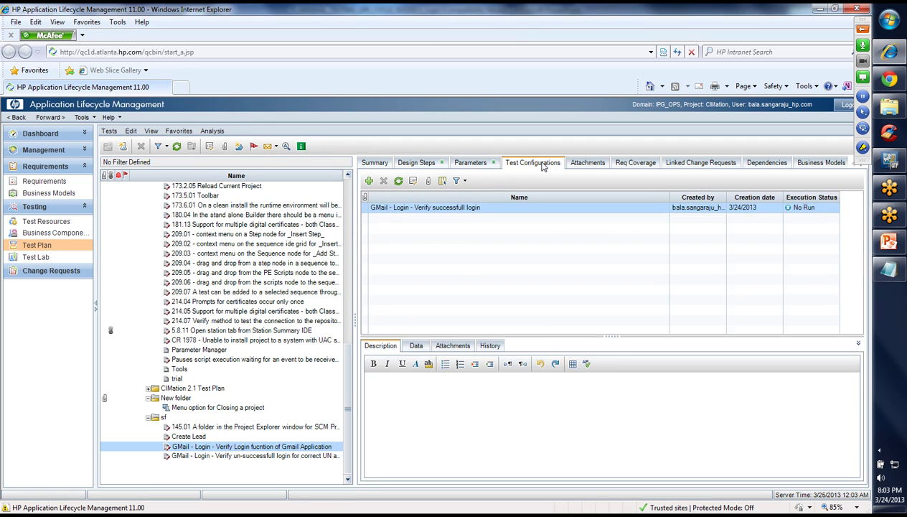
{"action": "left_click", "coordinate": [509, 207]}
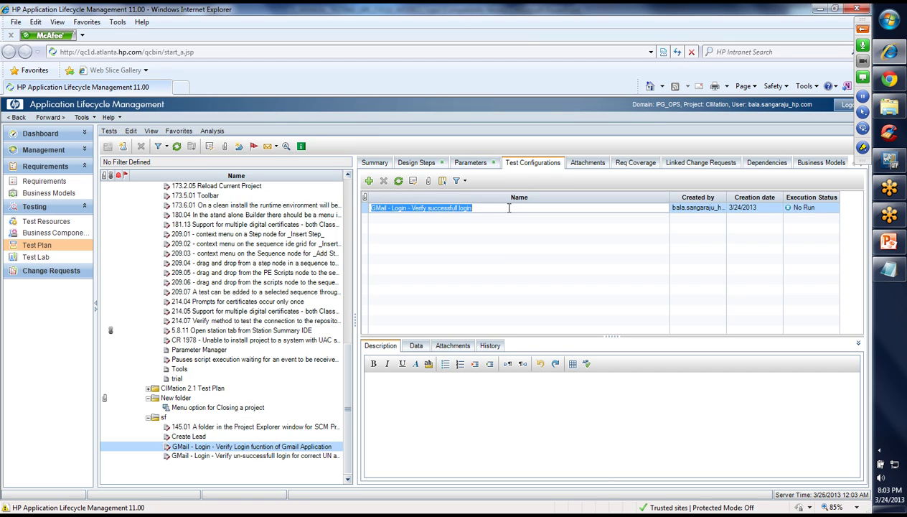
{"action": "left_click", "coordinate": [417, 346]}
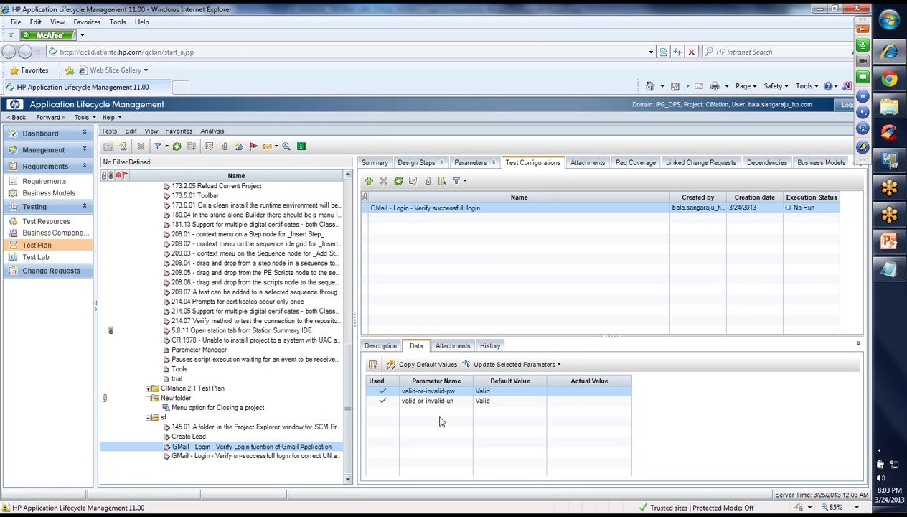
{"action": "left_click", "coordinate": [488, 209]}
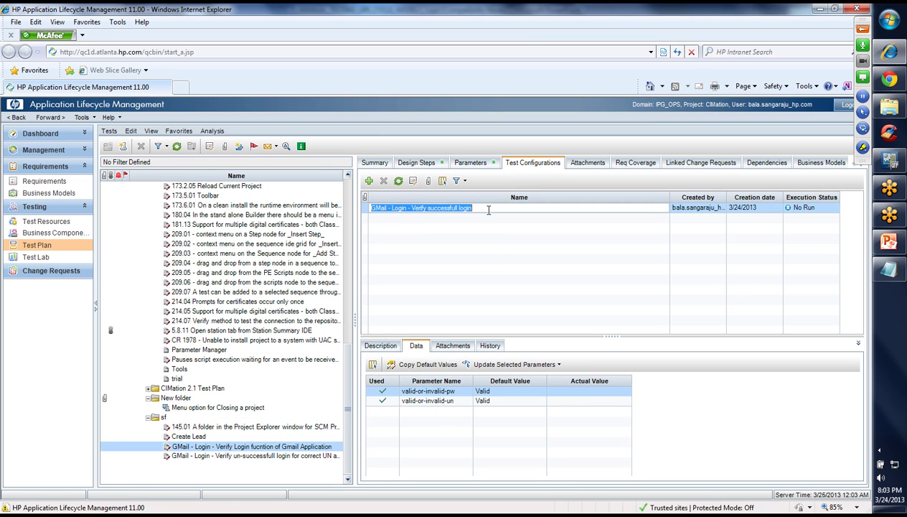
{"action": "left_click", "coordinate": [489, 210]}
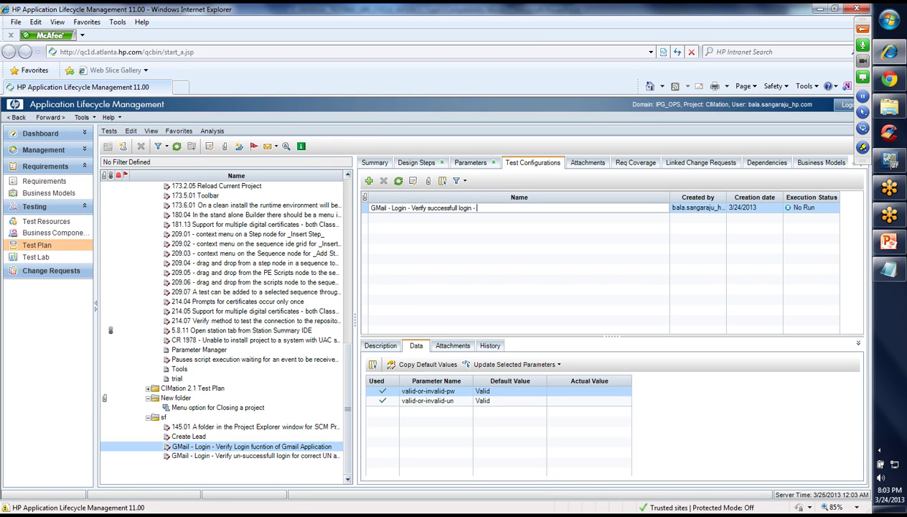
{"action": "type", "text": "-"}
{"action": "left_click", "coordinate": [273, 446]}
{"action": "key", "text": "ctrl+c"}
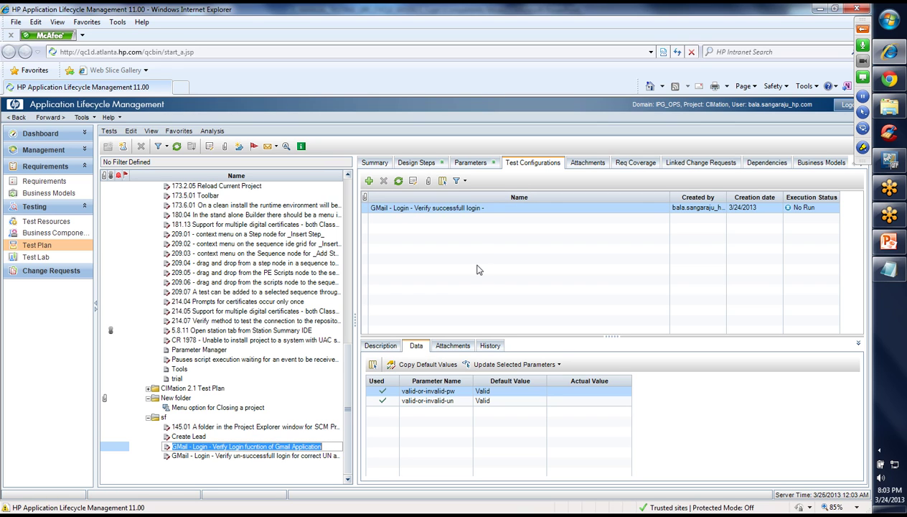
{"action": "left_click", "coordinate": [494, 208]}
{"action": "key", "text": "ctrl+v"}
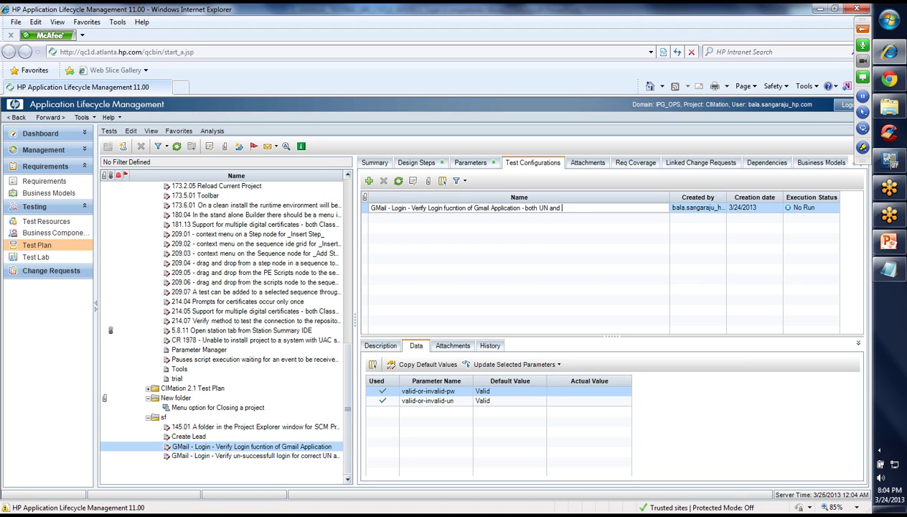
{"action": "type", "text": "valid"}
Copy the default values into the actual values of valid-or-invalid-pw and valid-or-invalid-un for this configuration
{"action": "left_click", "coordinate": [516, 391]}
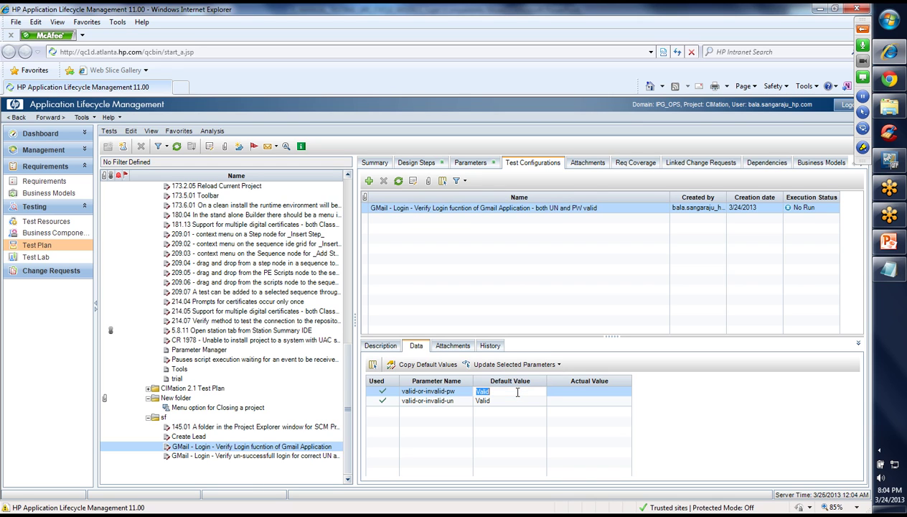
{"action": "left_click", "coordinate": [434, 365]}
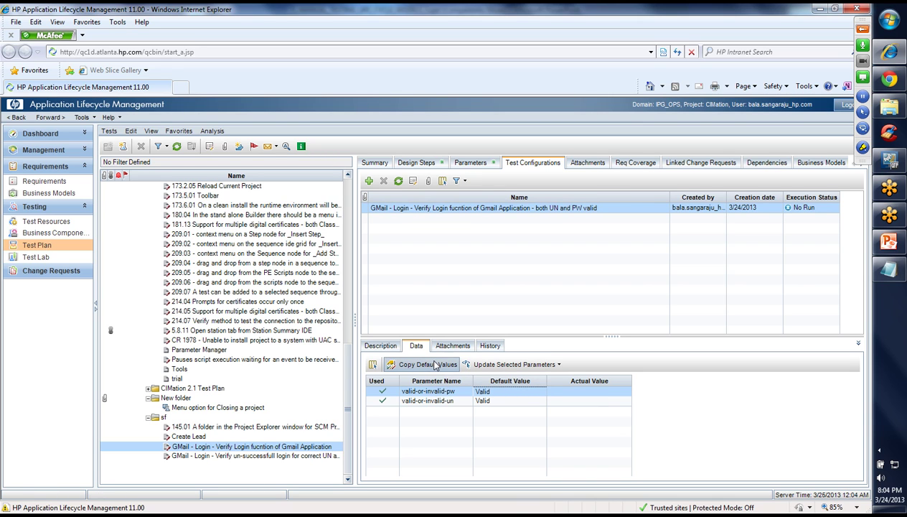
{"action": "left_click", "coordinate": [502, 400]}
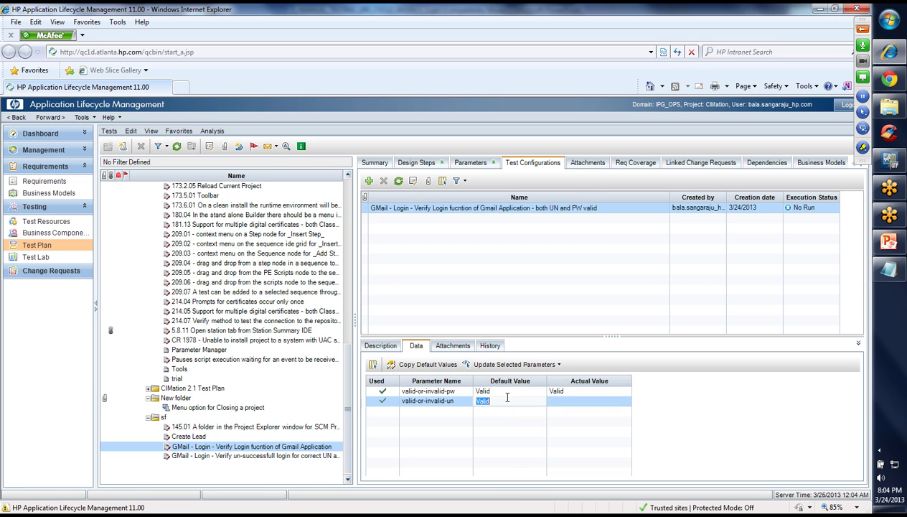
{"action": "left_click", "coordinate": [439, 364]}
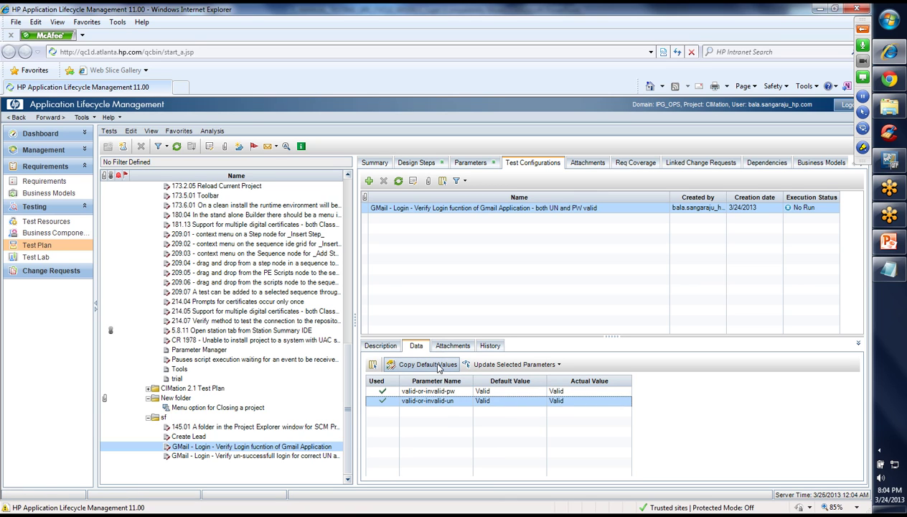
Create a test configuration named "GMail - Login - Verify Login fucntion of Gmail Application - Valid UN and InValid PW", using the same text as its description
{"action": "left_click", "coordinate": [368, 180]}
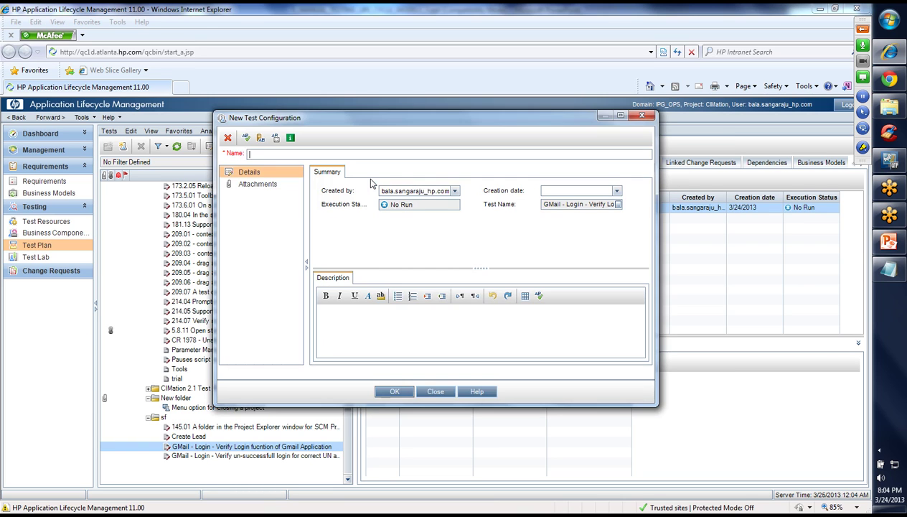
{"action": "key", "text": "ctrl+v"}
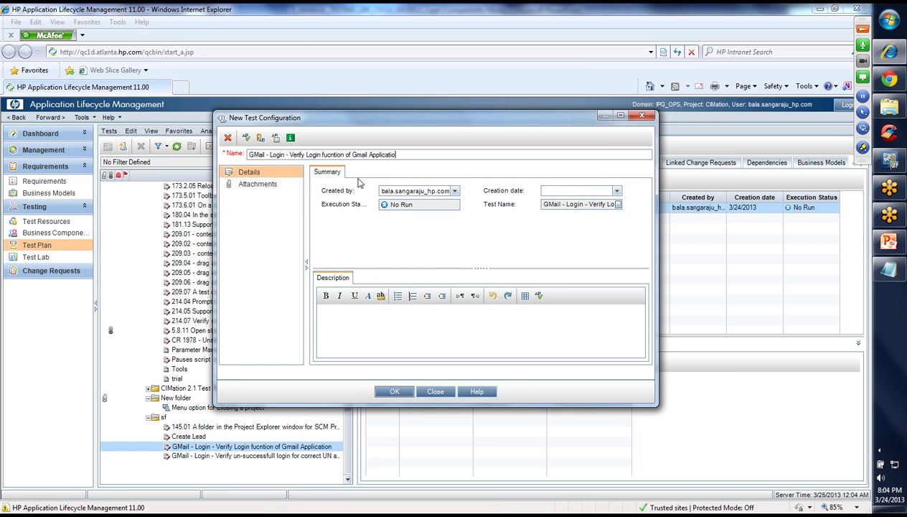
{"action": "type", "text": "n - Valid UN and InValid PW"}
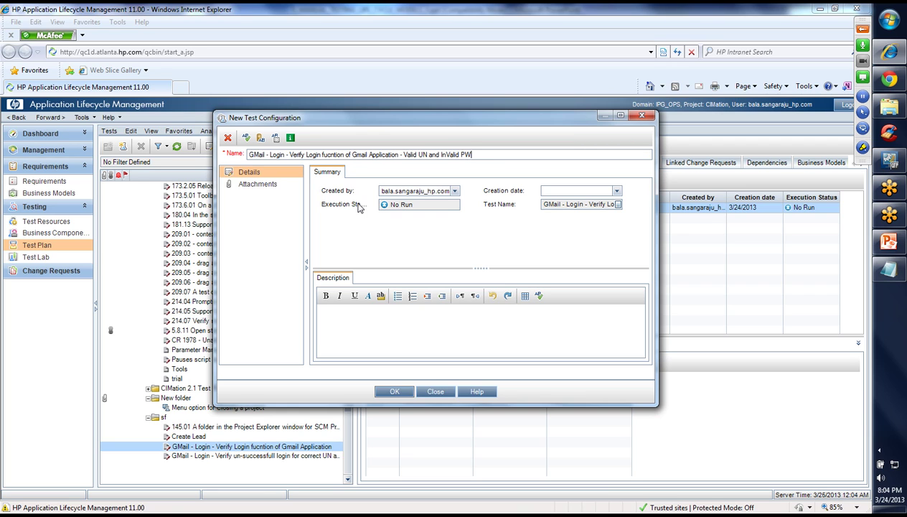
{"action": "key", "text": "ctrl+a"}
{"action": "key", "text": "ctrl+c"}
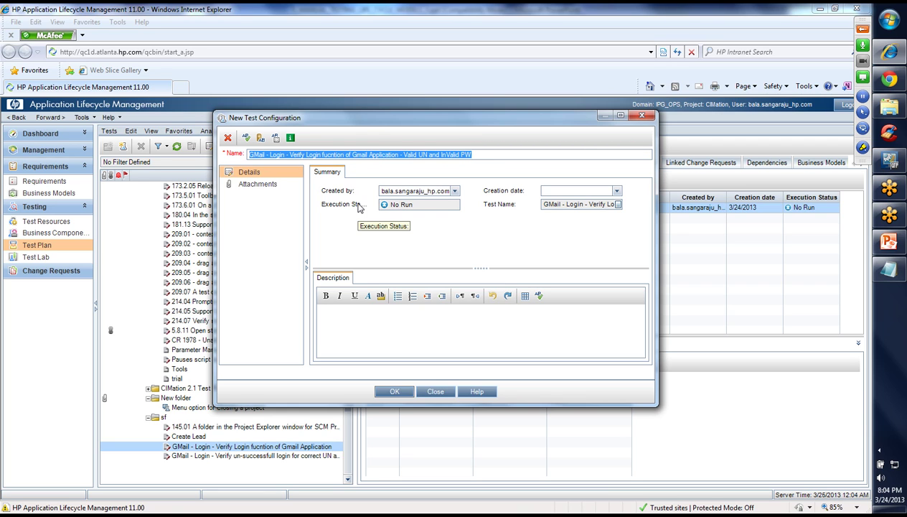
{"action": "left_click", "coordinate": [370, 348]}
{"action": "key", "text": "ctrl+v"}
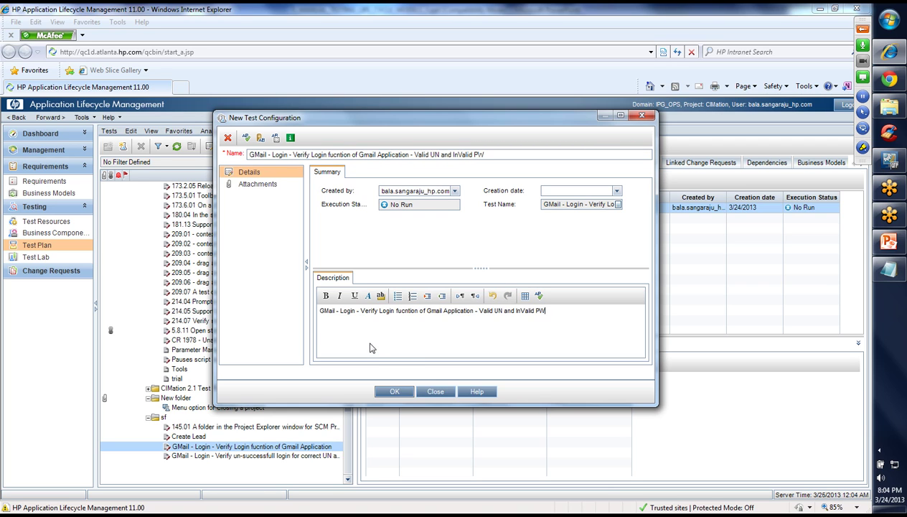
{"action": "left_click", "coordinate": [392, 391]}
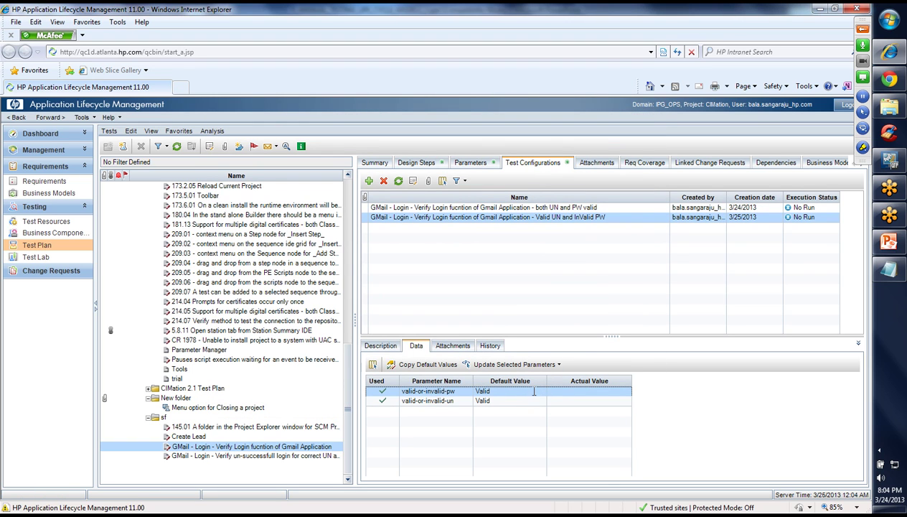
Set the actual value of valid-or-invalid-pw to "Valie" in the Valid UN and InValid PW configuration
{"action": "left_click", "coordinate": [566, 393]}
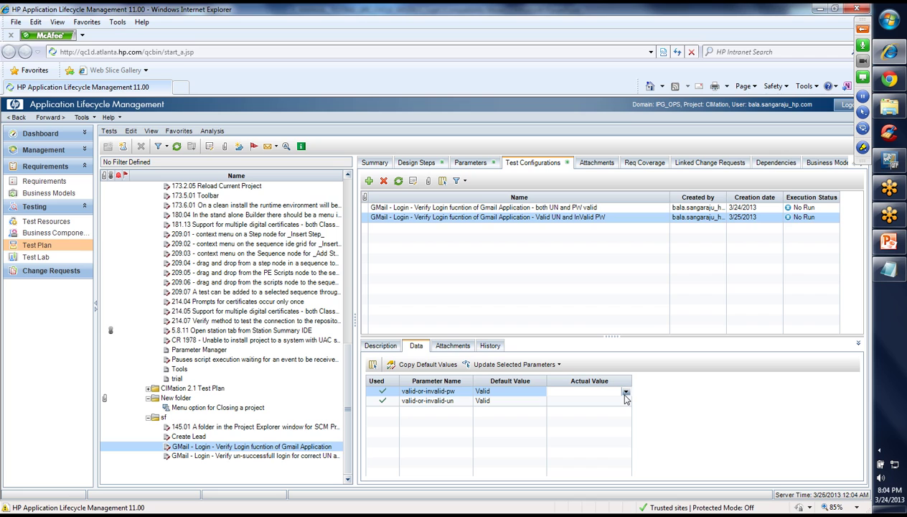
{"action": "left_click", "coordinate": [625, 392]}
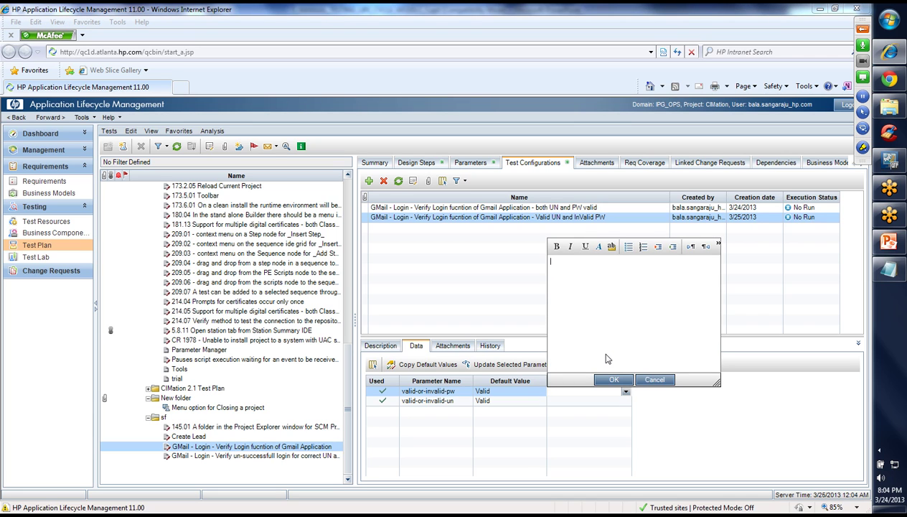
{"action": "type", "text": "Valid"}
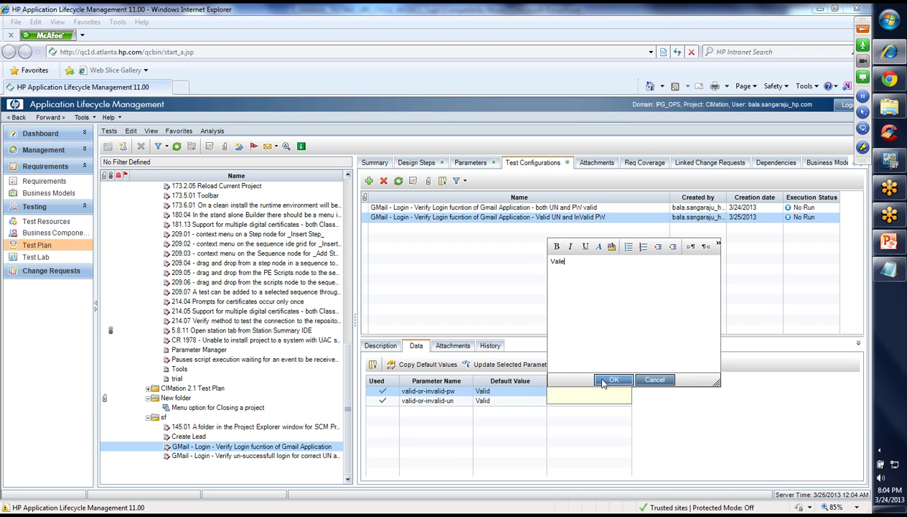
{"action": "left_click", "coordinate": [607, 378]}
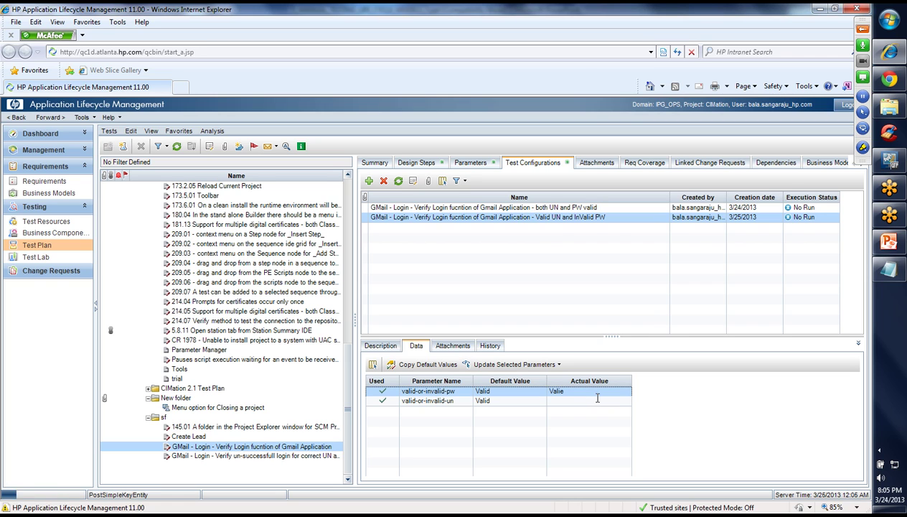
Set the actual value of valid-or-invalid-un to "Invalid" in the Valid UN and InValid PW configuration
{"action": "left_click", "coordinate": [617, 400]}
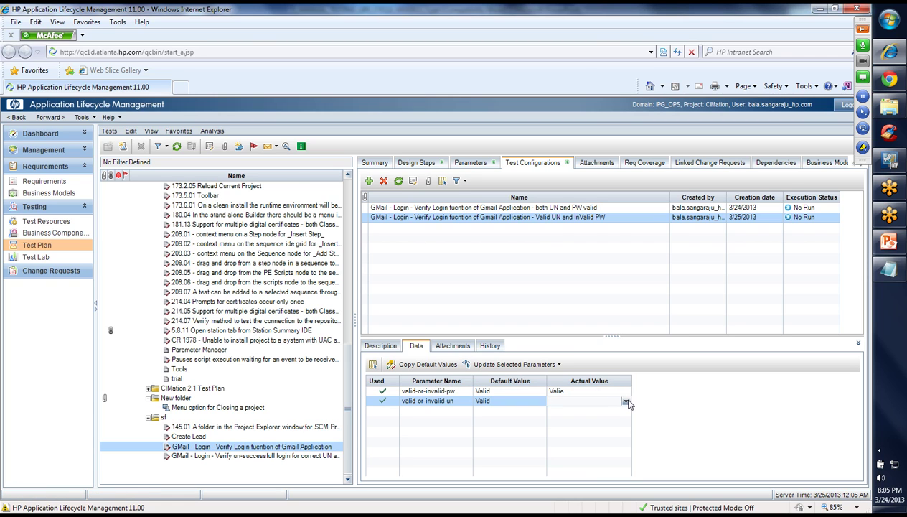
{"action": "left_click", "coordinate": [626, 401]}
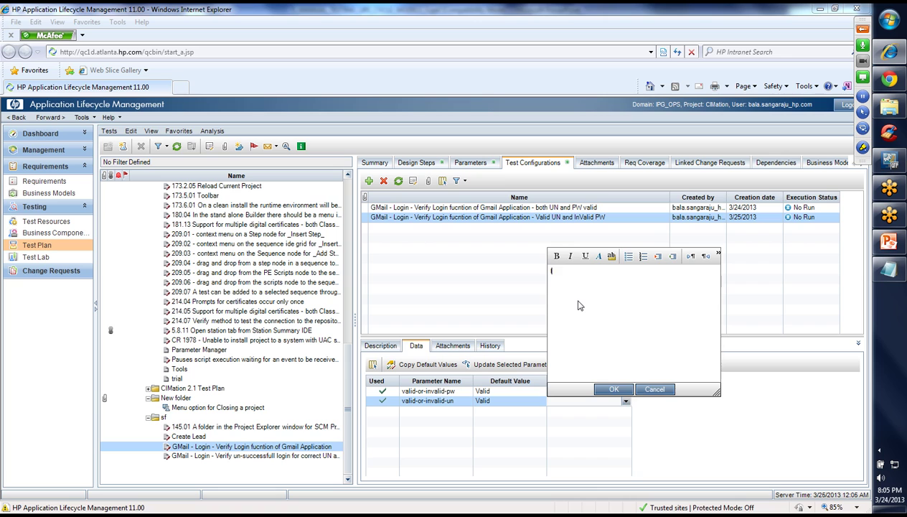
{"action": "left_click", "coordinate": [612, 389]}
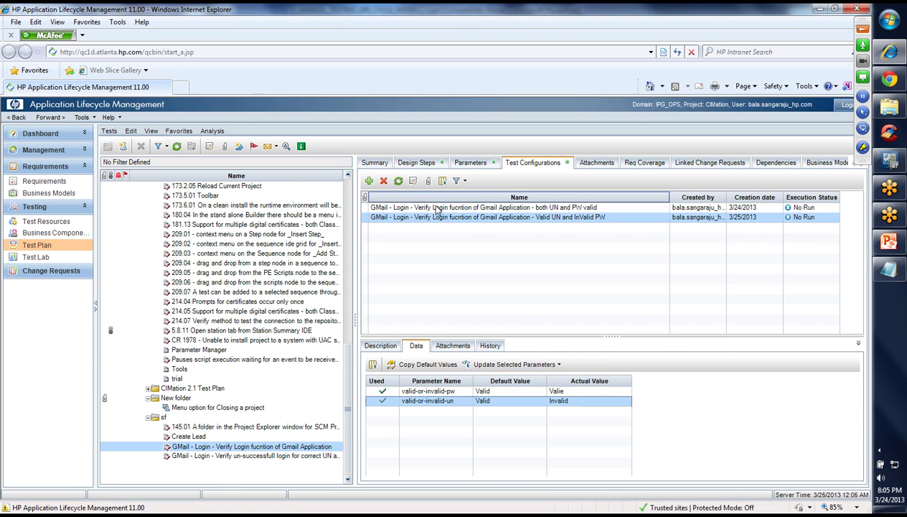
Create a test configuration named "GMail - Login - Verify Login fucntion of Gmail Application - InValid UN and Valid PW"
{"action": "left_click", "coordinate": [369, 182]}
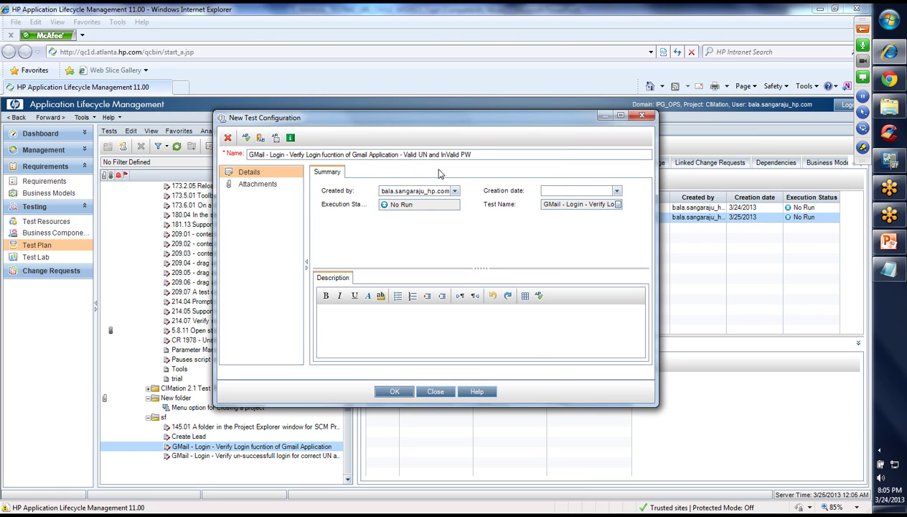
{"action": "left_click", "coordinate": [405, 155]}
{"action": "type", "text": "In"}
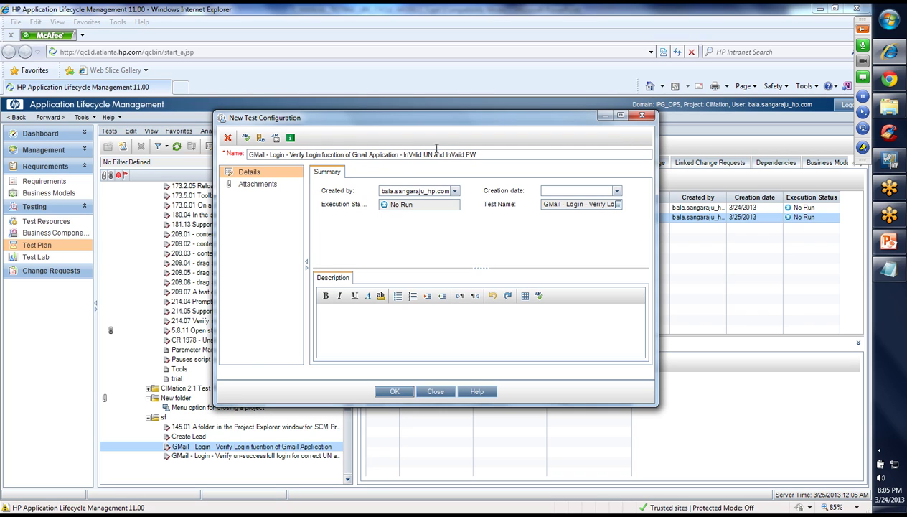
{"action": "left_click", "coordinate": [453, 154]}
{"action": "key", "text": "BackSpace"}
{"action": "key", "text": "BackSpace"}
{"action": "left_click", "coordinate": [389, 392]}
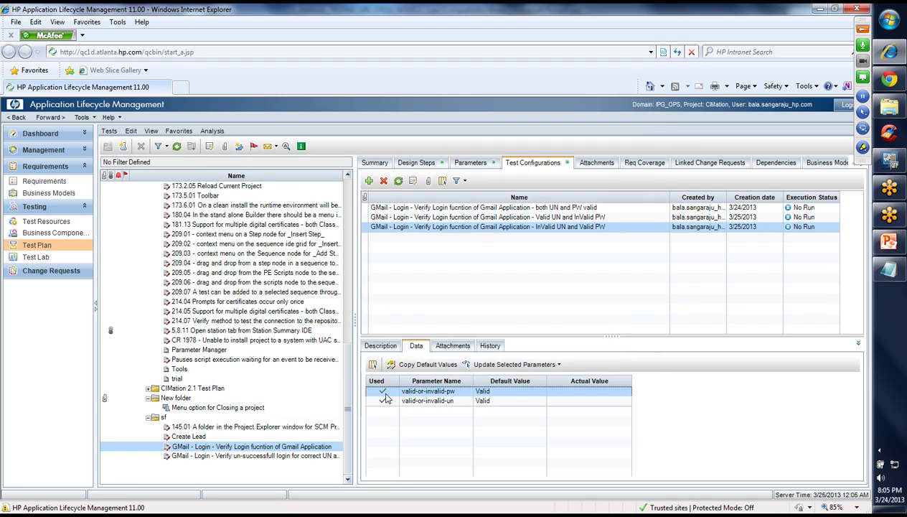
In the InValid UN and Valid PW configuration, set valid-or-invalid-pw's actual value to "InValid" and copy the default value into valid-or-invalid-un
{"action": "left_click", "coordinate": [559, 394]}
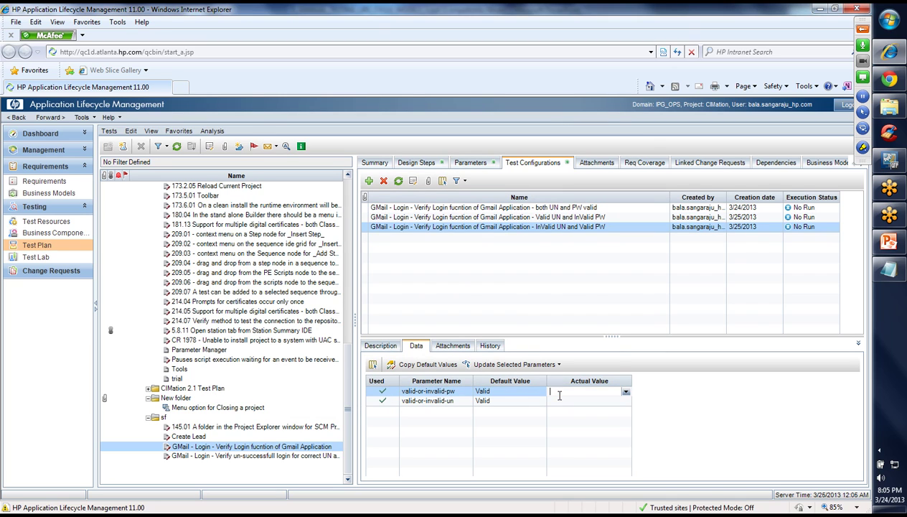
{"action": "left_click", "coordinate": [626, 392]}
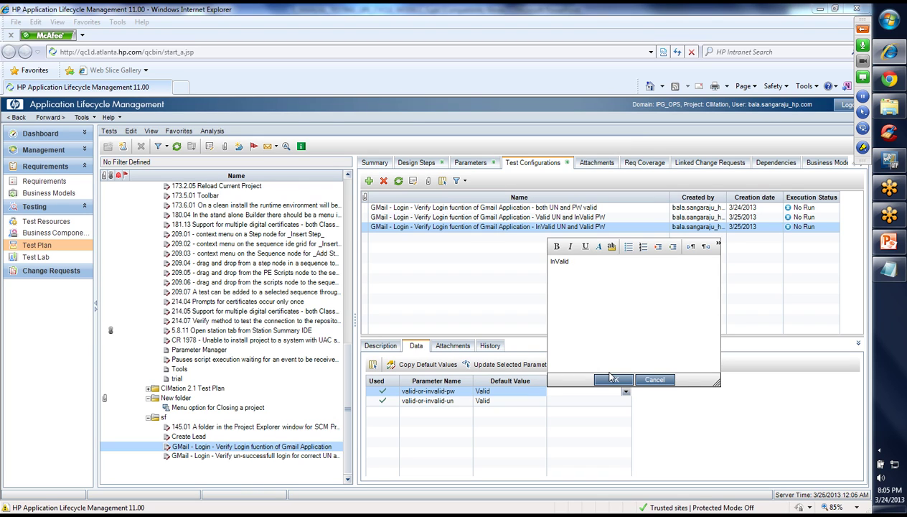
{"action": "left_click", "coordinate": [611, 378]}
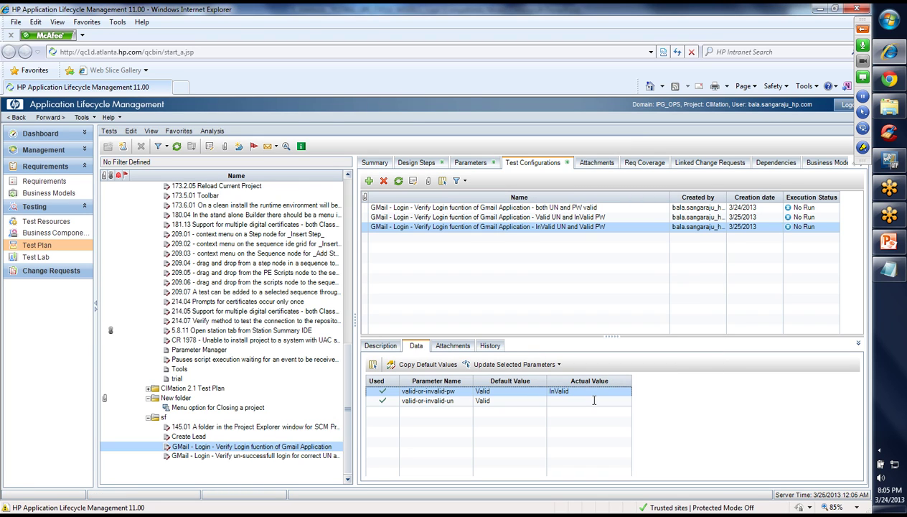
{"action": "left_click", "coordinate": [617, 401]}
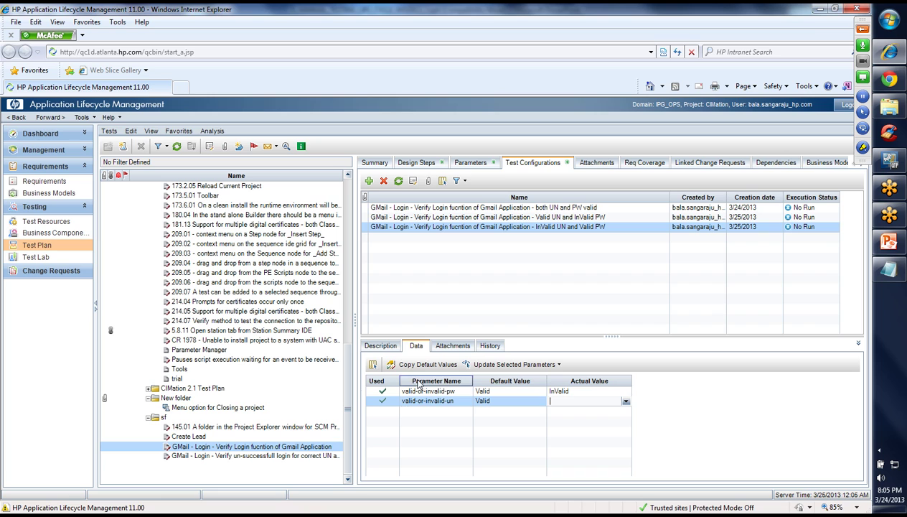
{"action": "left_click", "coordinate": [422, 364]}
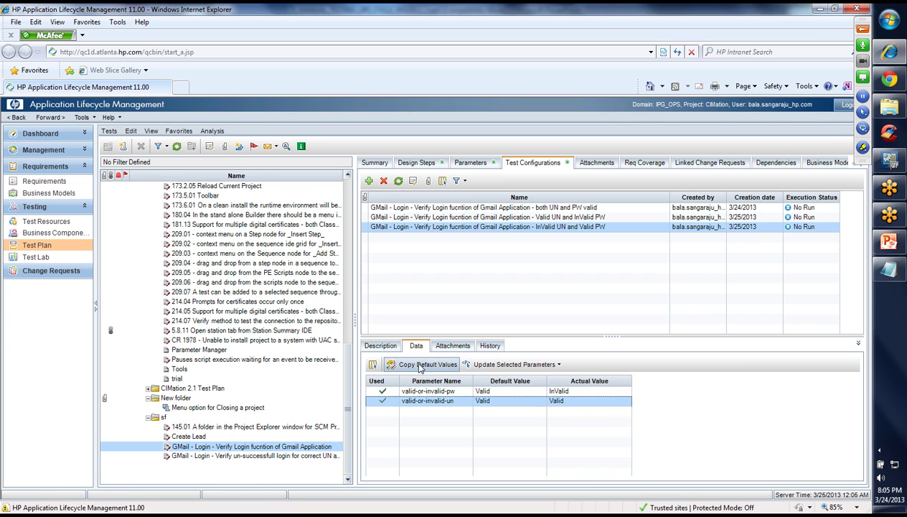
Create a test configuration named "GMail - Login - Verify Login fucntion of Gmail Application - InValid UN and InValid PW"
{"action": "left_click", "coordinate": [369, 181]}
{"action": "type", "text": "GMail - Login - Verify Login fucntion of Gmail Application - Valid UN and InValid PW"}
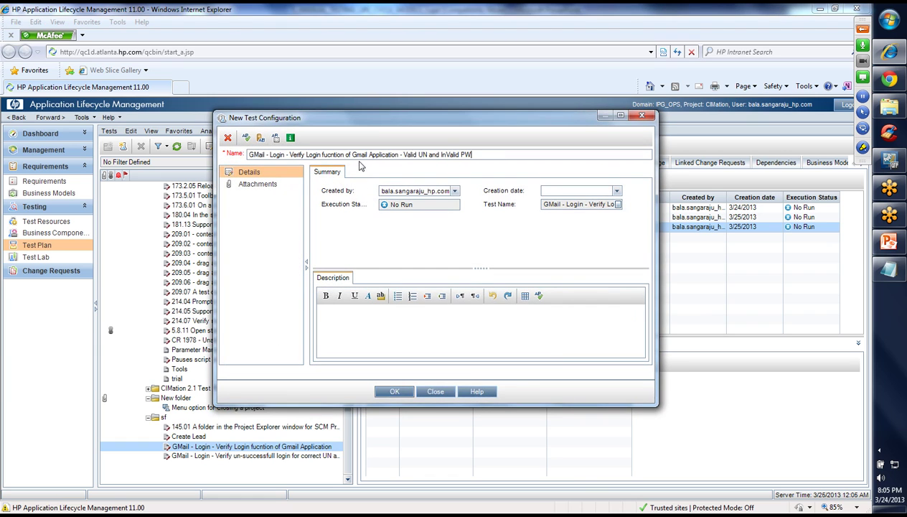
{"action": "left_click", "coordinate": [406, 155]}
{"action": "type", "text": "In"}
{"action": "left_click", "coordinate": [393, 391]}
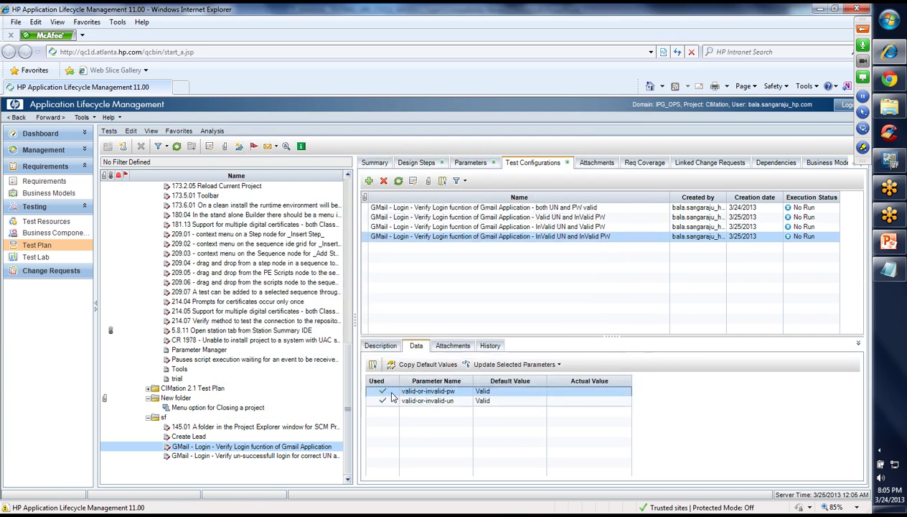
Set the actual values of both valid-or-invalid-pw and valid-or-invalid-un to "InValid" in the InValid UN and InValid PW configuration
{"action": "left_click", "coordinate": [595, 392]}
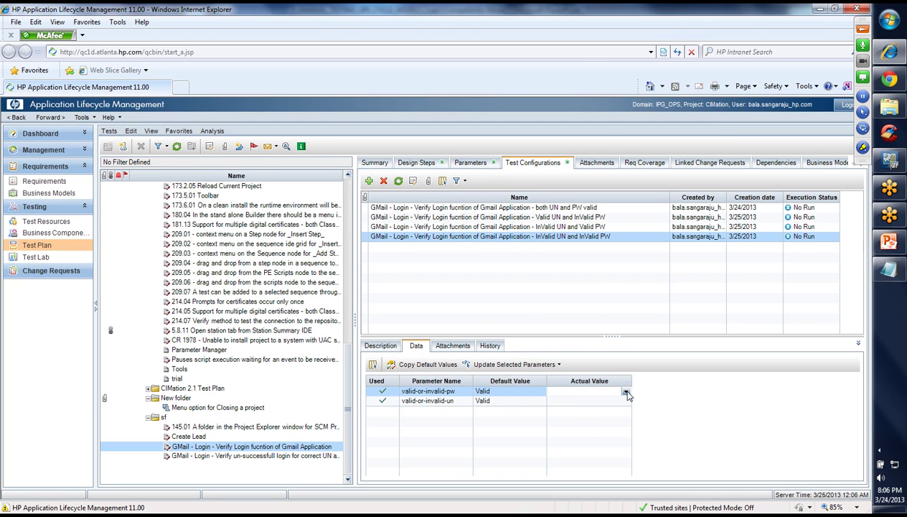
{"action": "left_click", "coordinate": [626, 392]}
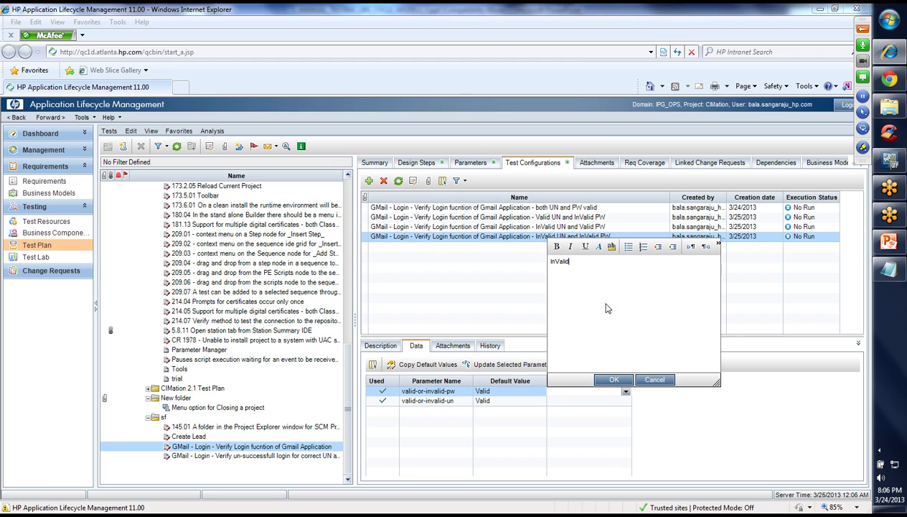
{"action": "key", "text": "ctrl+a"}
{"action": "left_click", "coordinate": [612, 379]}
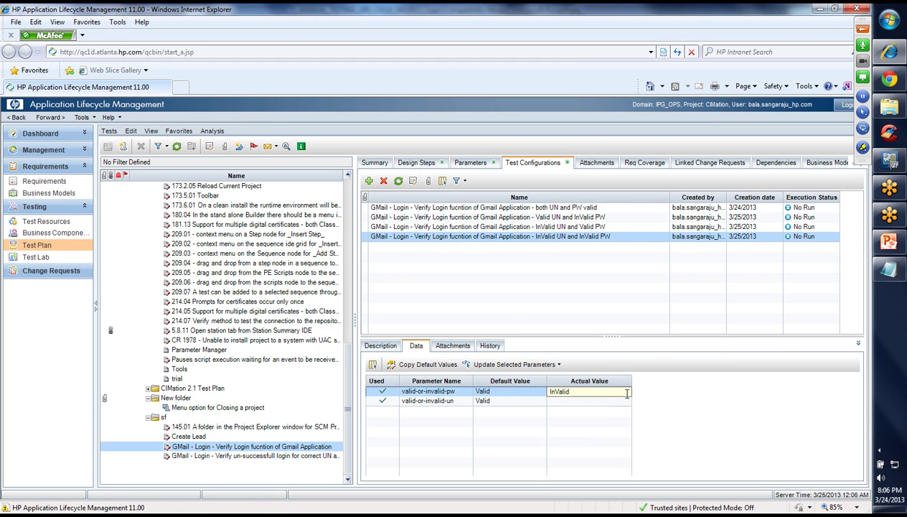
{"action": "left_click", "coordinate": [627, 392]}
{"action": "key", "text": "ctrl+c"}
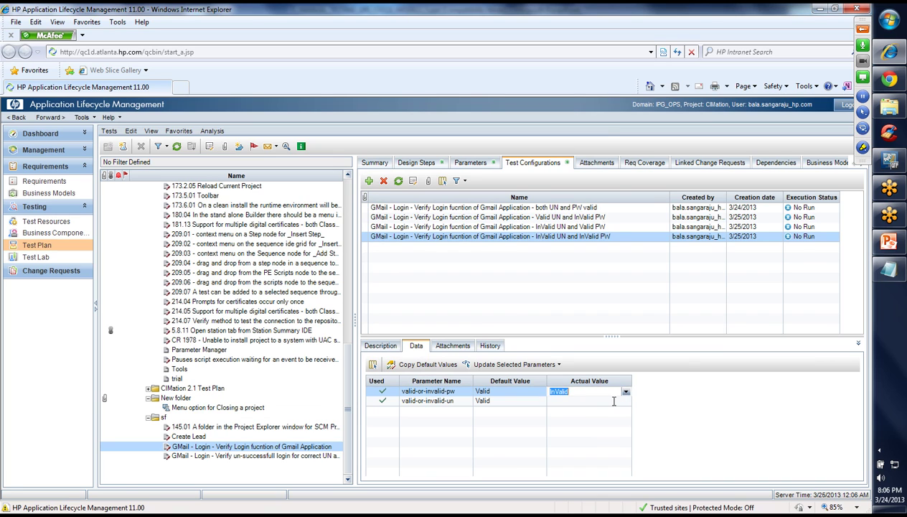
{"action": "left_click", "coordinate": [625, 402]}
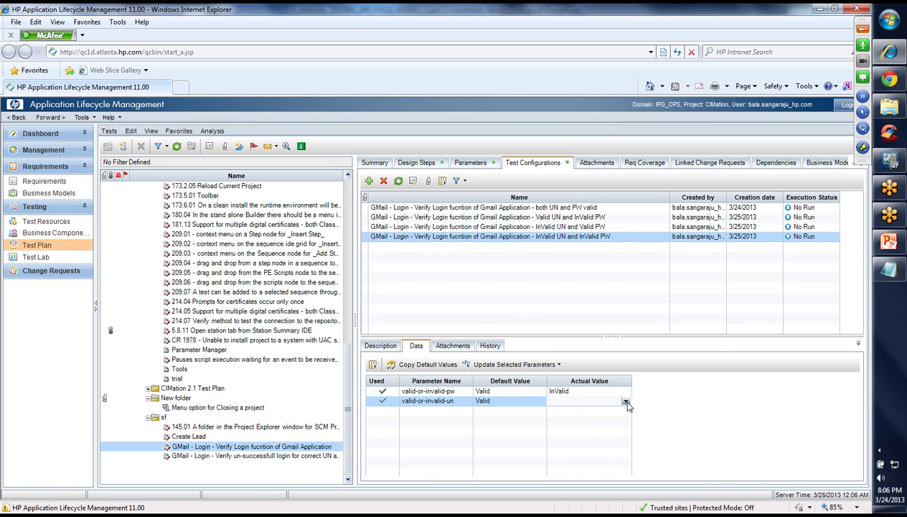
{"action": "left_click", "coordinate": [626, 402]}
{"action": "key", "text": "ctrl+v"}
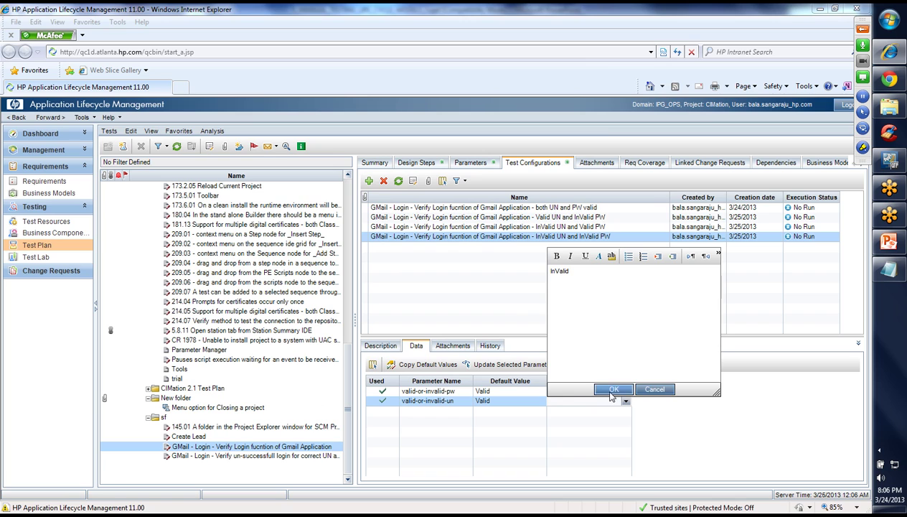
{"action": "left_click", "coordinate": [612, 391]}
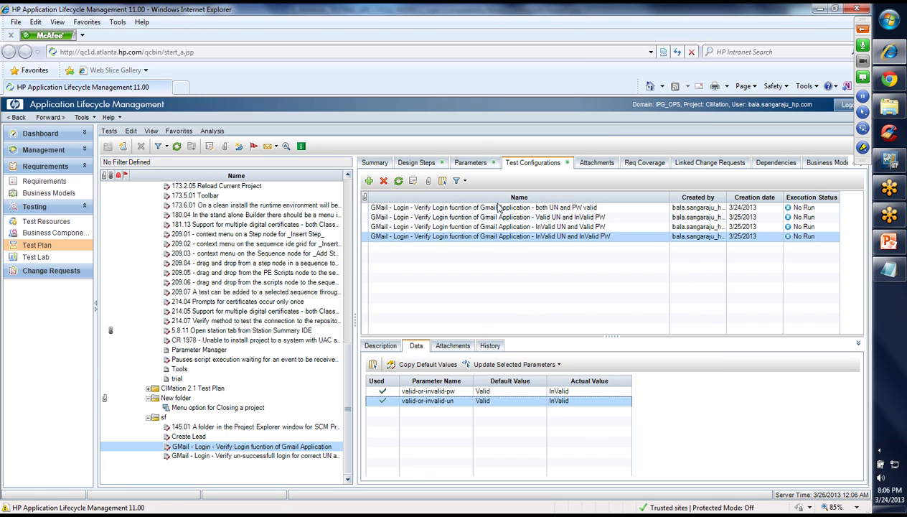
Review the GMail login test's parameterized design steps, its test configurations and its parameter list
{"action": "left_click", "coordinate": [408, 164]}
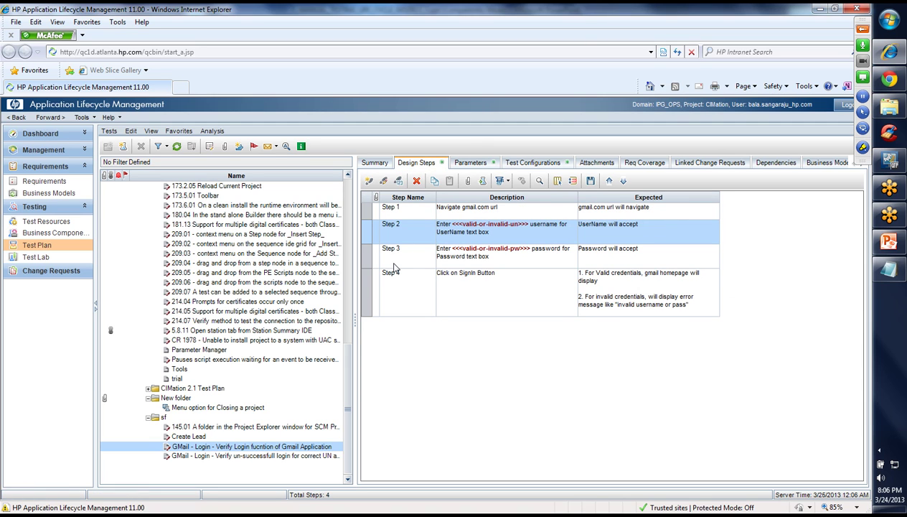
{"action": "left_click", "coordinate": [547, 167]}
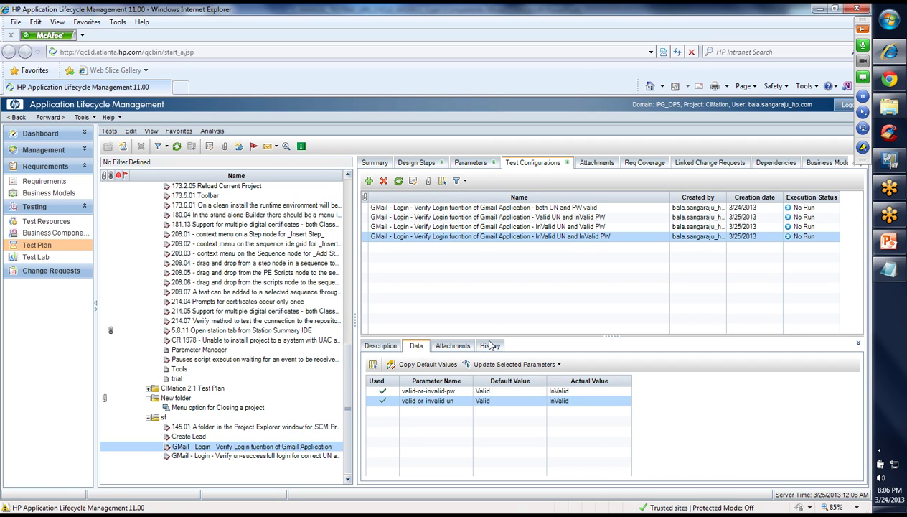
{"action": "left_click", "coordinate": [456, 164]}
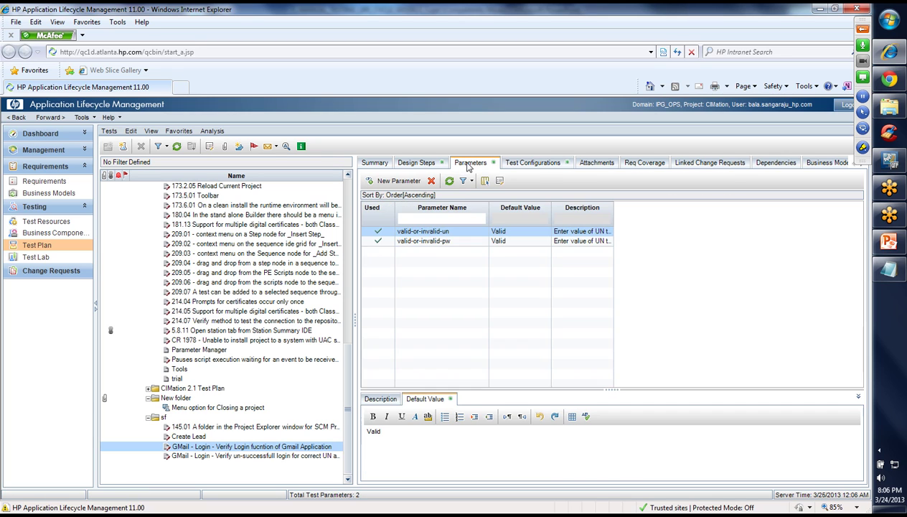
Try to add "[Blank" to the allowed values in the description of the valid-or-invalid-un parameter
{"action": "left_click", "coordinate": [576, 226]}
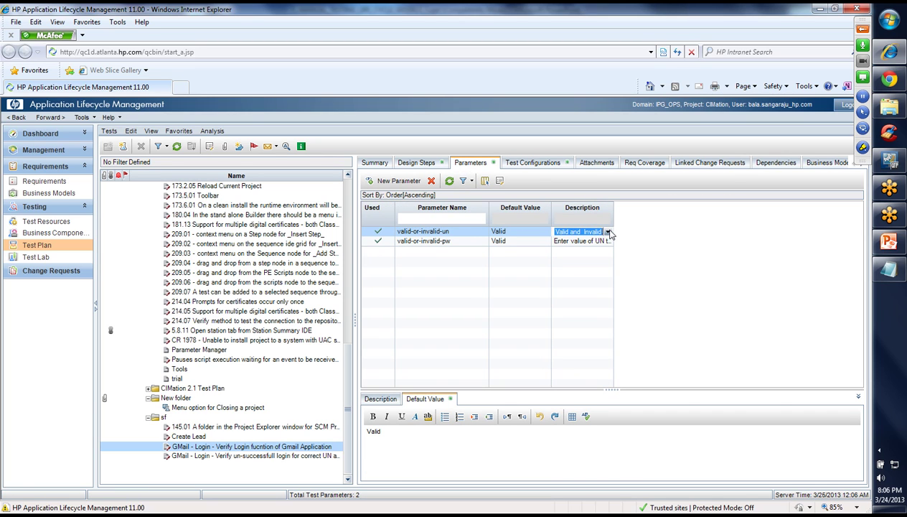
{"action": "left_click", "coordinate": [607, 232]}
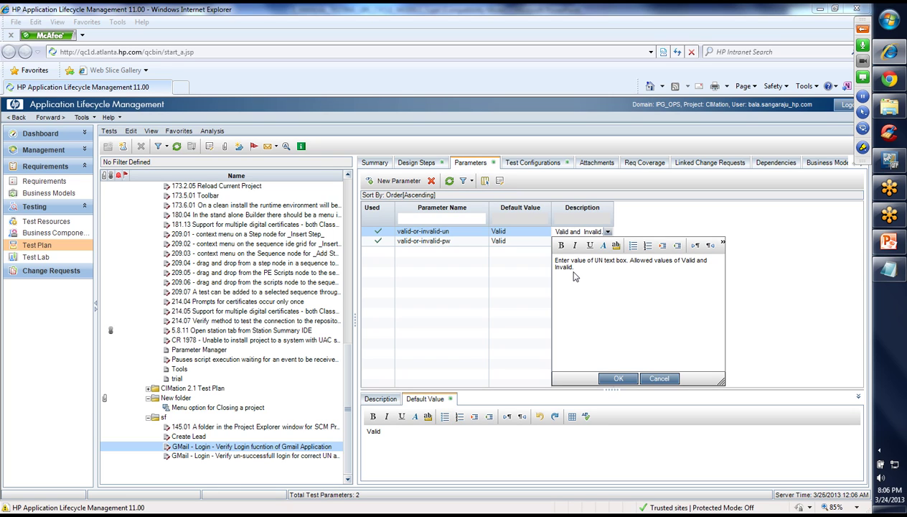
{"action": "key", "text": "BackSpace"}
{"action": "type", "text": "[Blank"}
{"action": "left_click", "coordinate": [617, 379]}
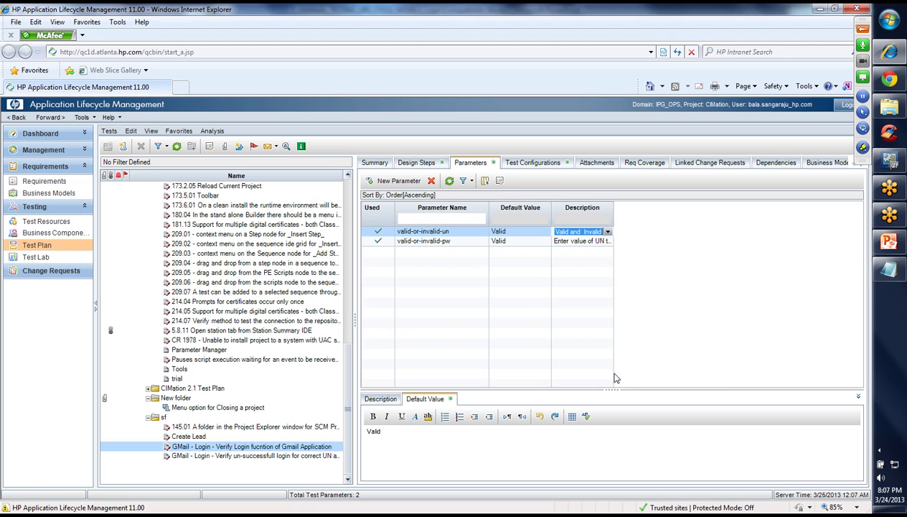
Compare the test configurations with the design steps and parameters they use, ending on the configurations' actual values
{"action": "left_click", "coordinate": [525, 164]}
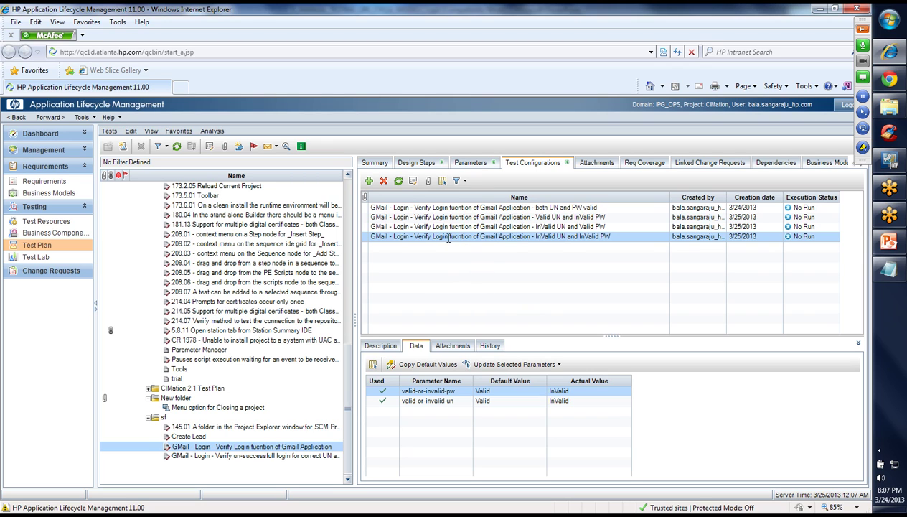
{"action": "left_click", "coordinate": [415, 162]}
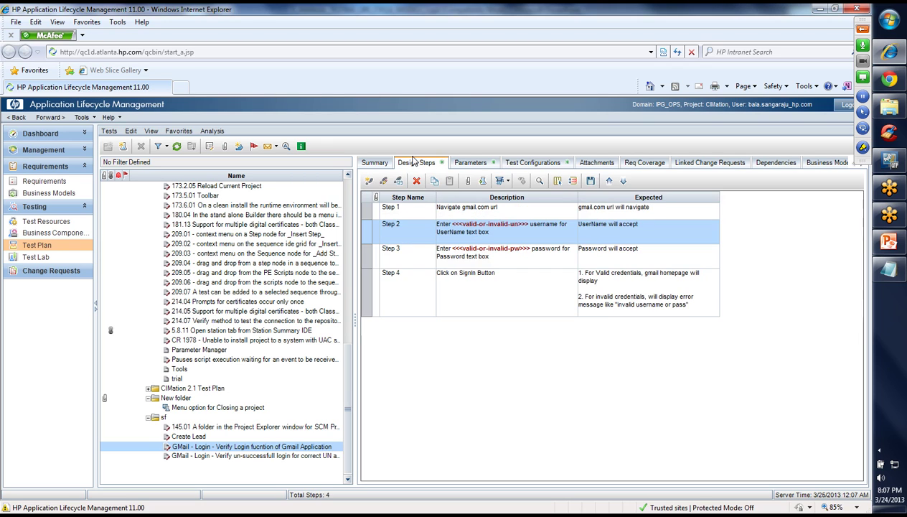
{"action": "left_click", "coordinate": [530, 164]}
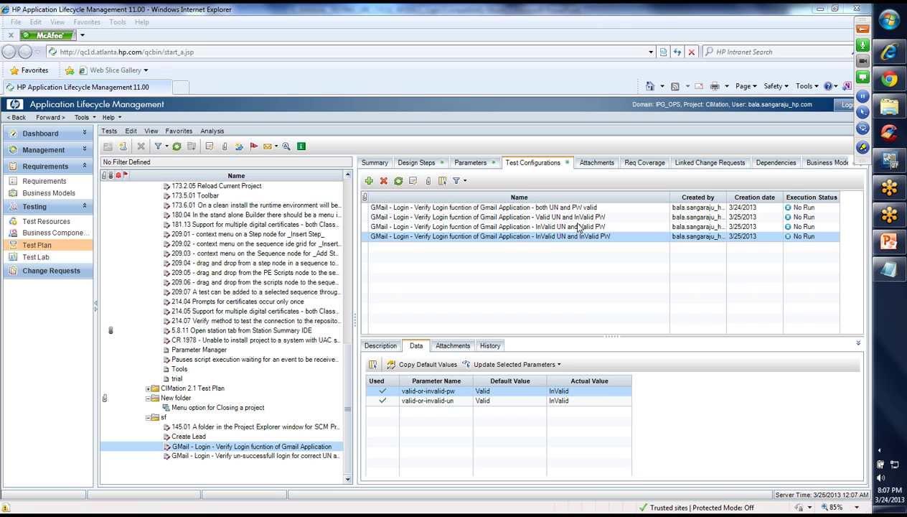
{"action": "left_click", "coordinate": [403, 164]}
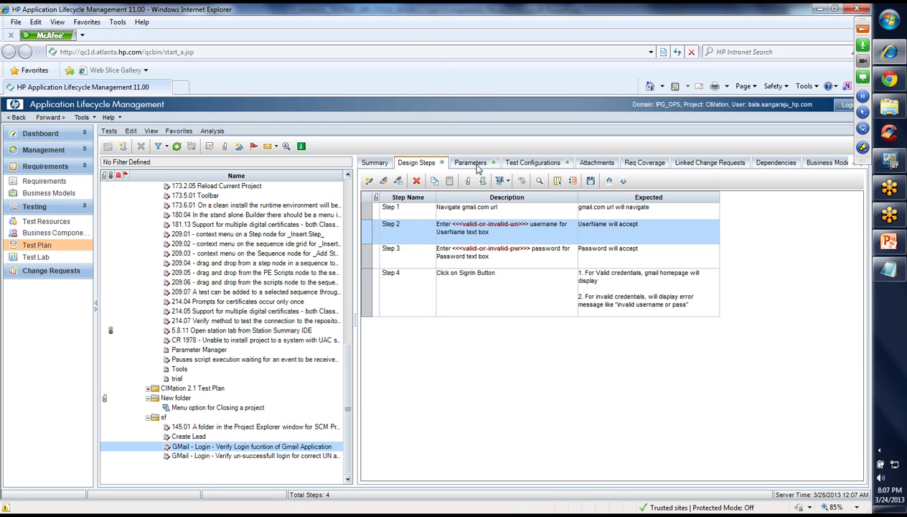
{"action": "left_click", "coordinate": [470, 162]}
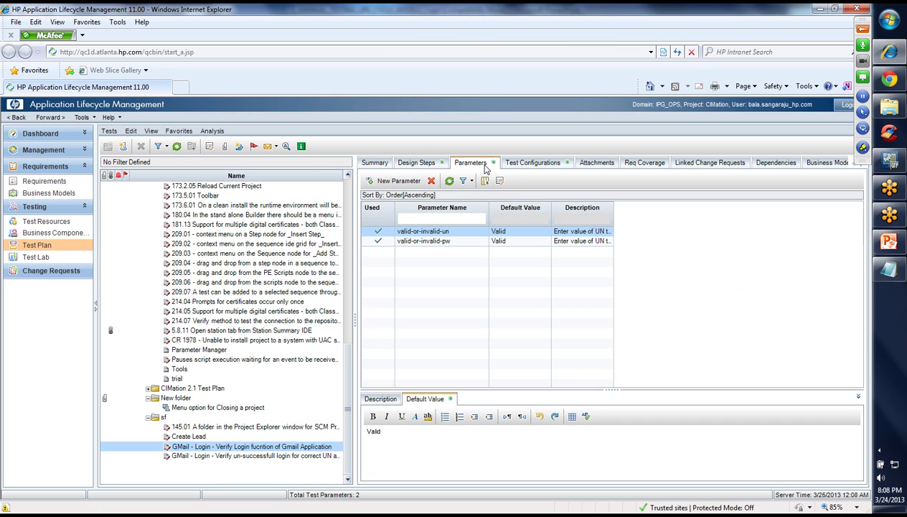
{"action": "left_click", "coordinate": [514, 165]}
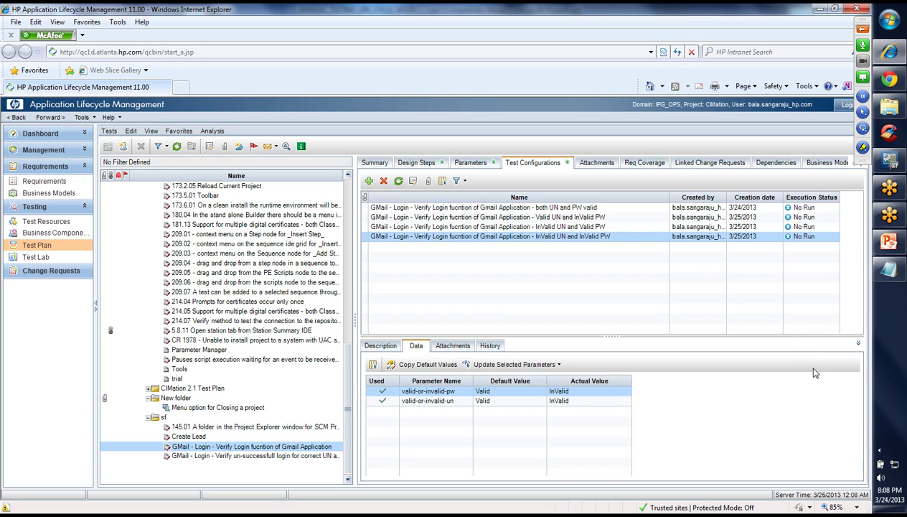
Switch to the PowerPoint presentation 5_MANUAL_TESTING_LIFE_CYCLE_MODELS_3.ppt and start its slide show from the first slide
{"action": "mouse_move", "coordinate": [873, 248]}
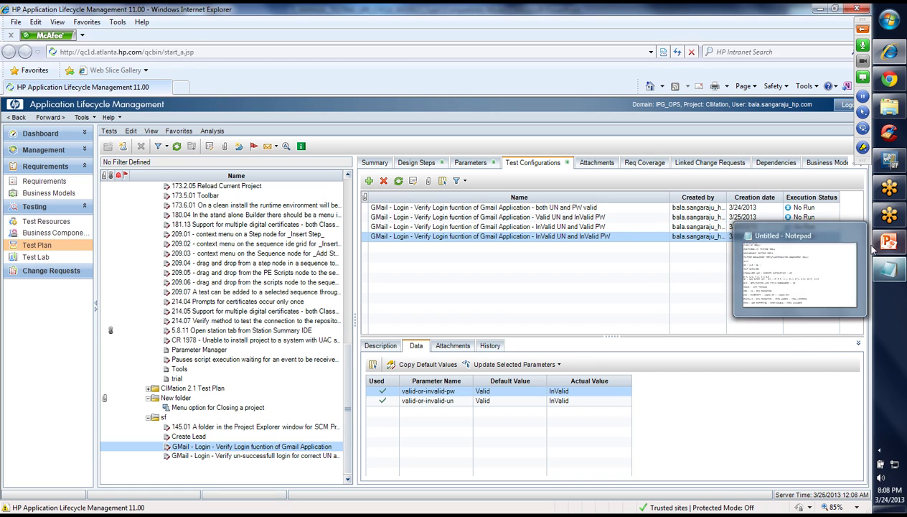
{"action": "left_click", "coordinate": [887, 244]}
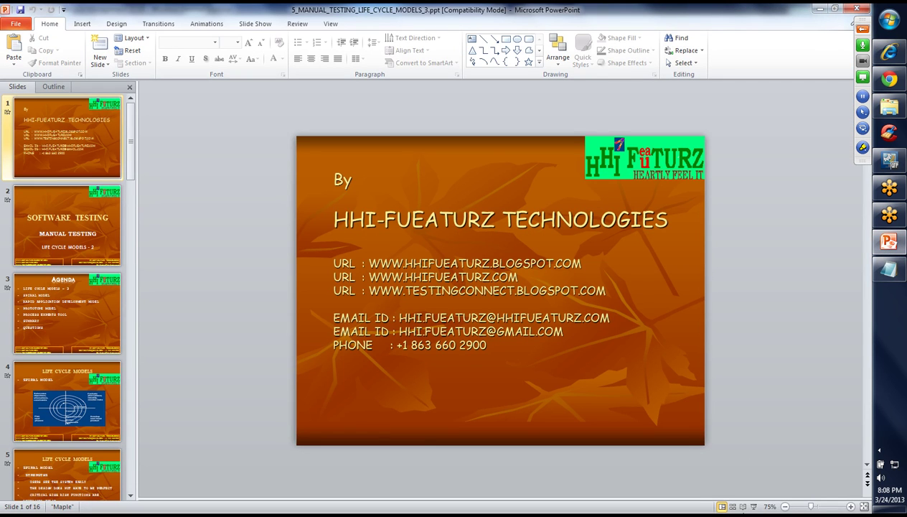
{"action": "left_click", "coordinate": [753, 507]}
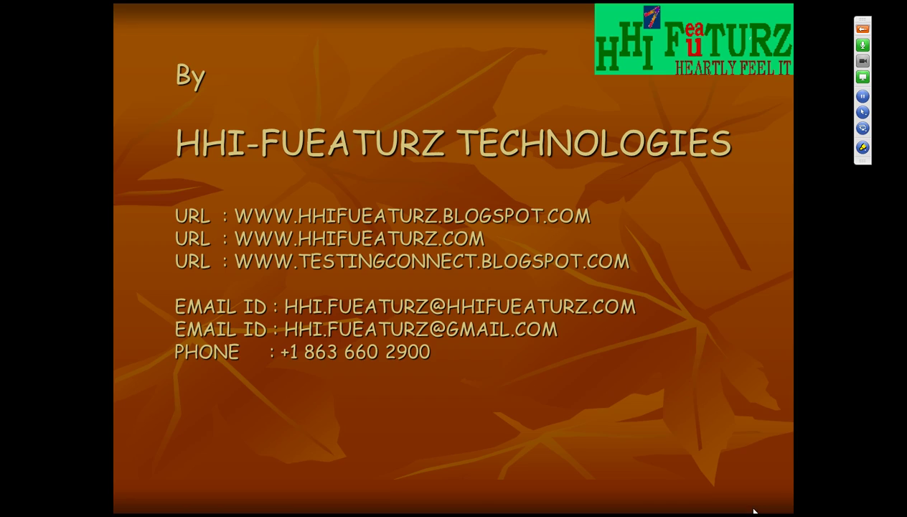